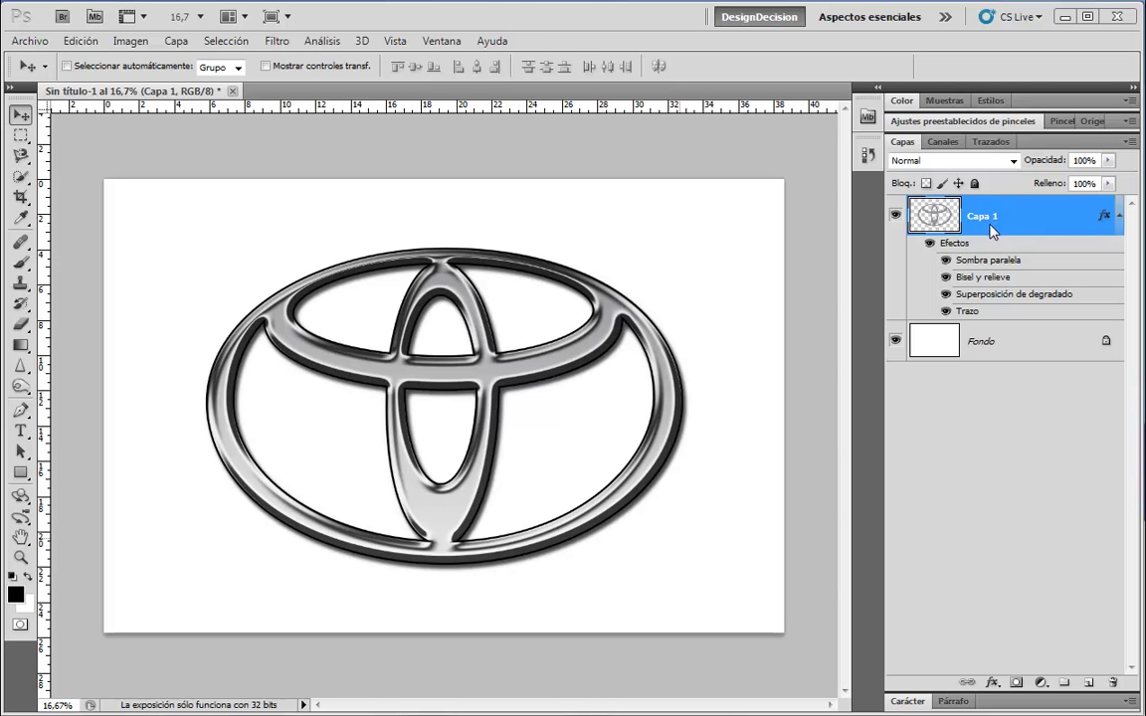
Toggle all effects of Capa 1 to compare the metallic logo with its flat grey version, leaving the effects hidden.
{"action": "left_click", "coordinate": [930, 245]}
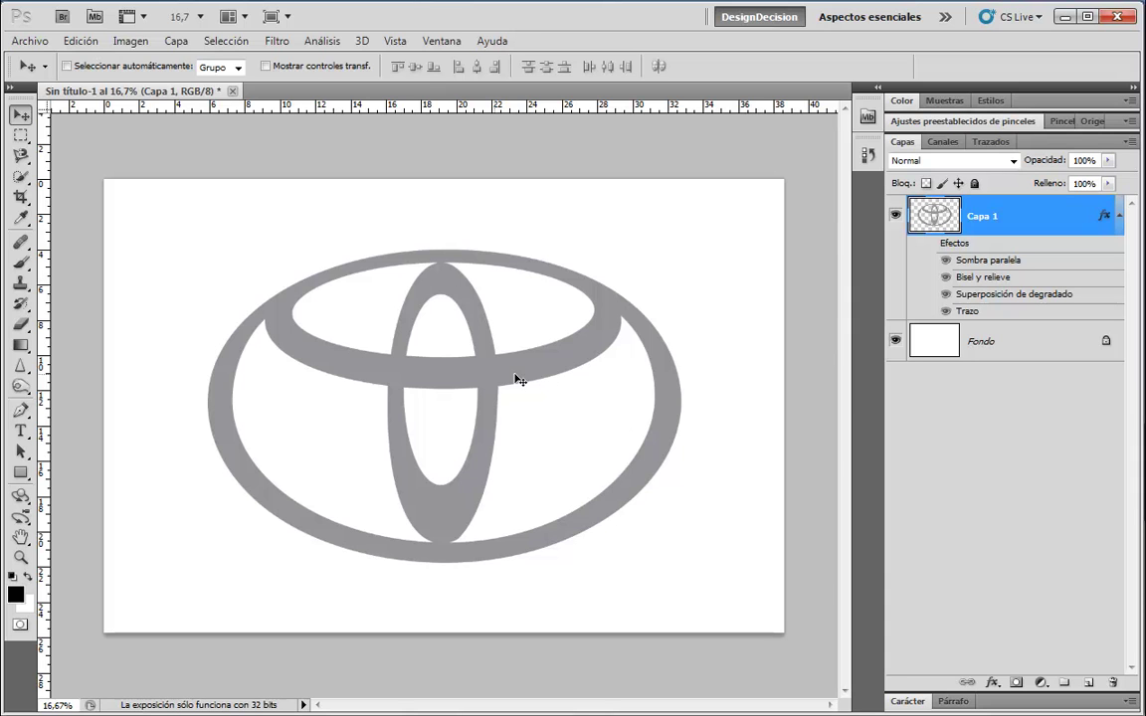
{"action": "left_click", "coordinate": [930, 245]}
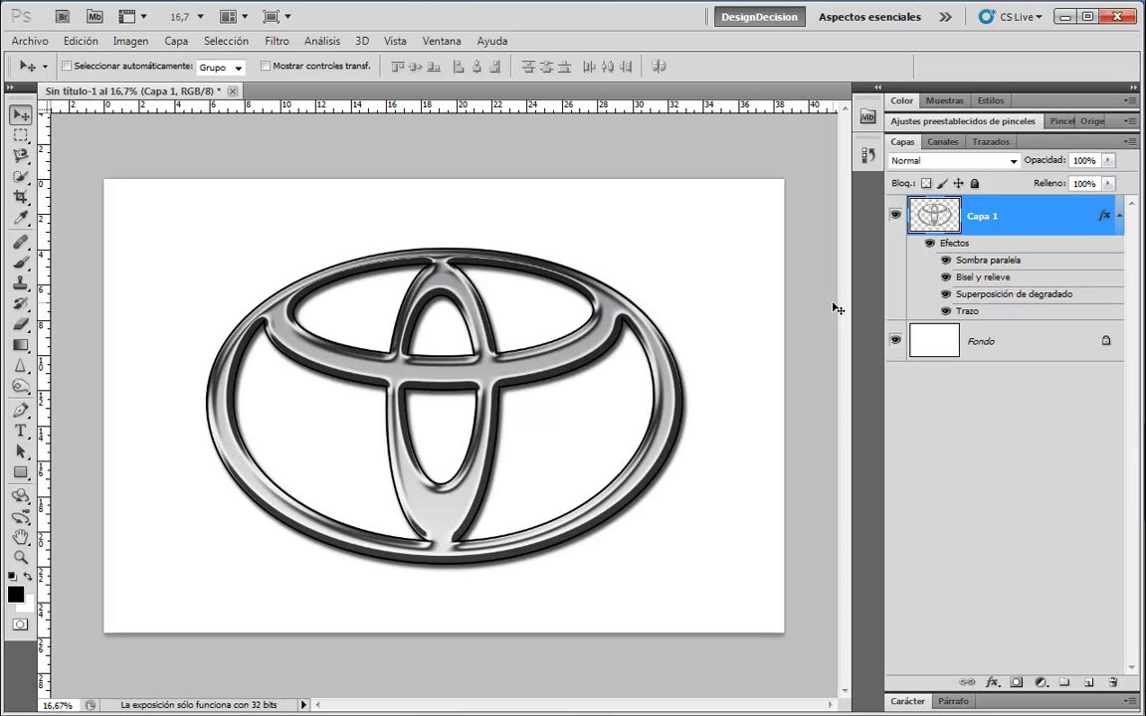
{"action": "left_click", "coordinate": [929, 243]}
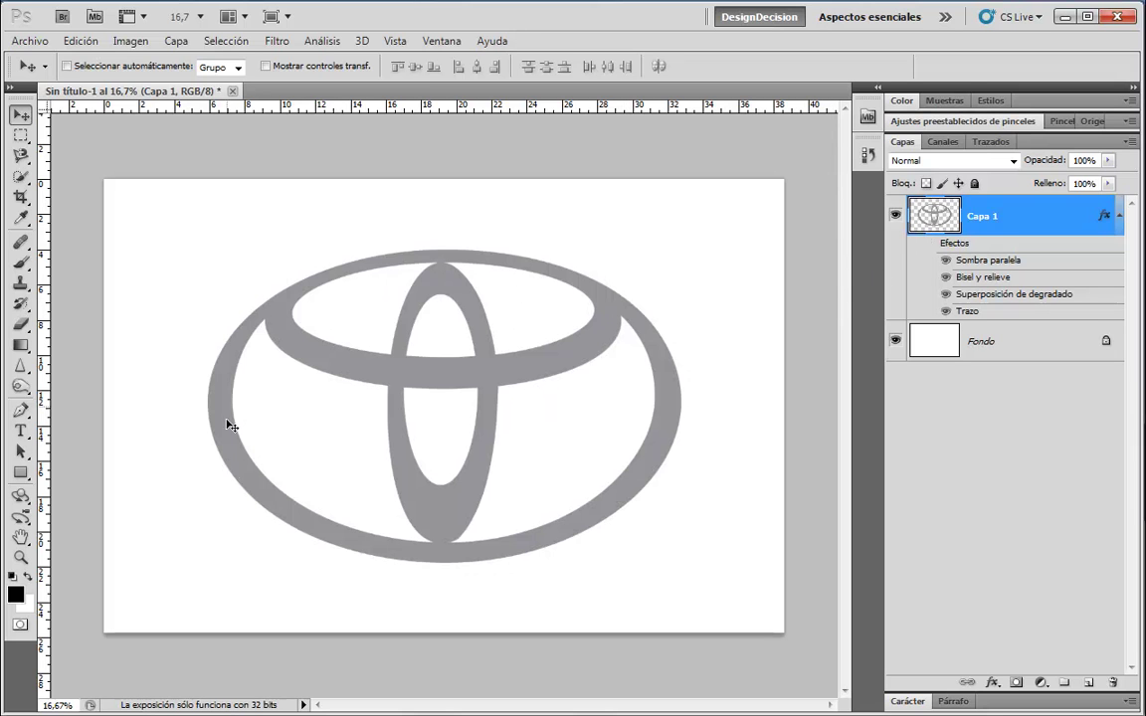
{"action": "left_click", "coordinate": [929, 243]}
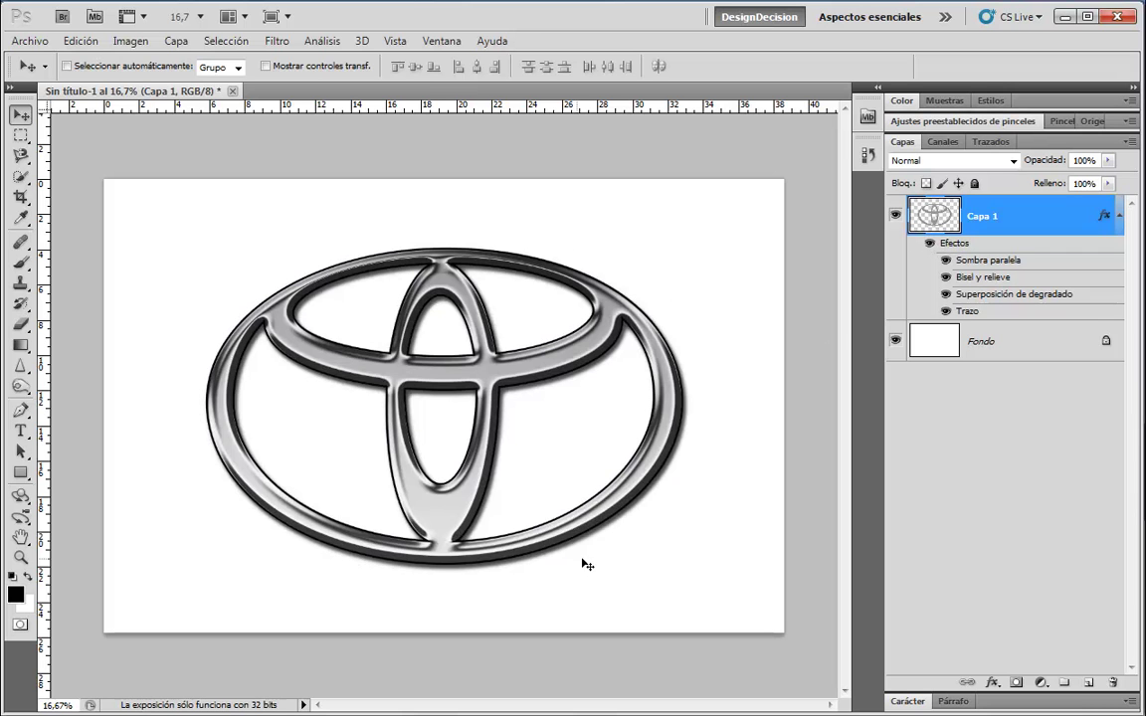
{"action": "left_click", "coordinate": [930, 244]}
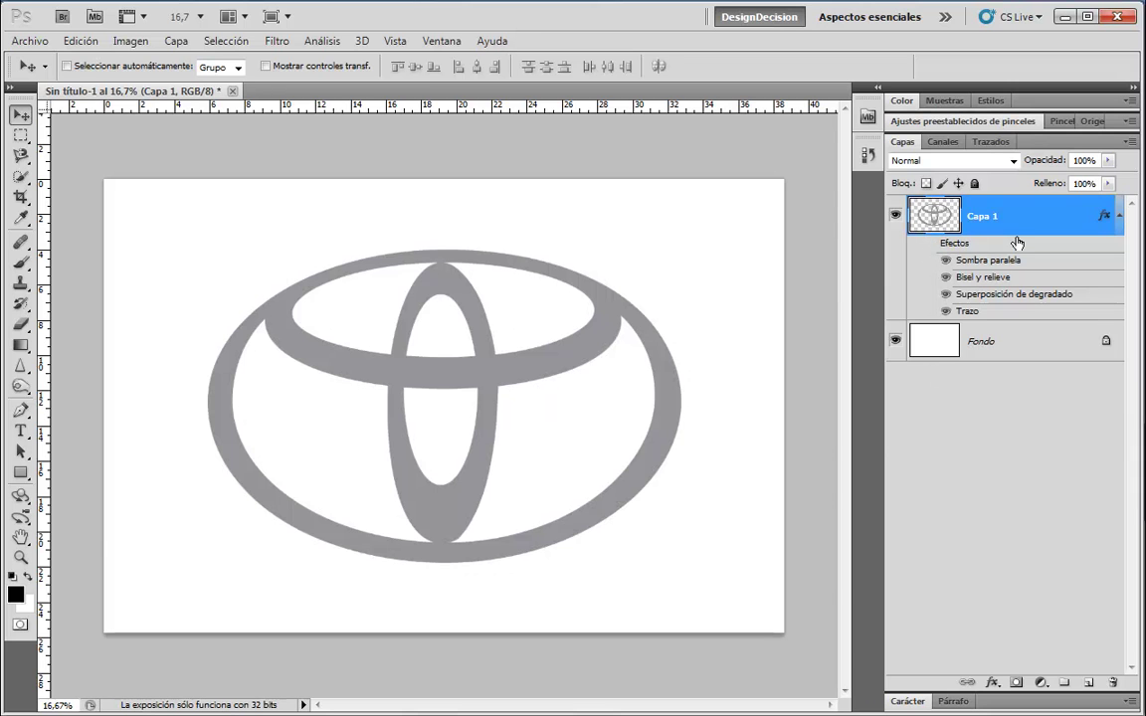
Duplicate Capa 1, remove all effects from the copy and hide the original layer.
{"action": "key", "text": "ctrl+j"}
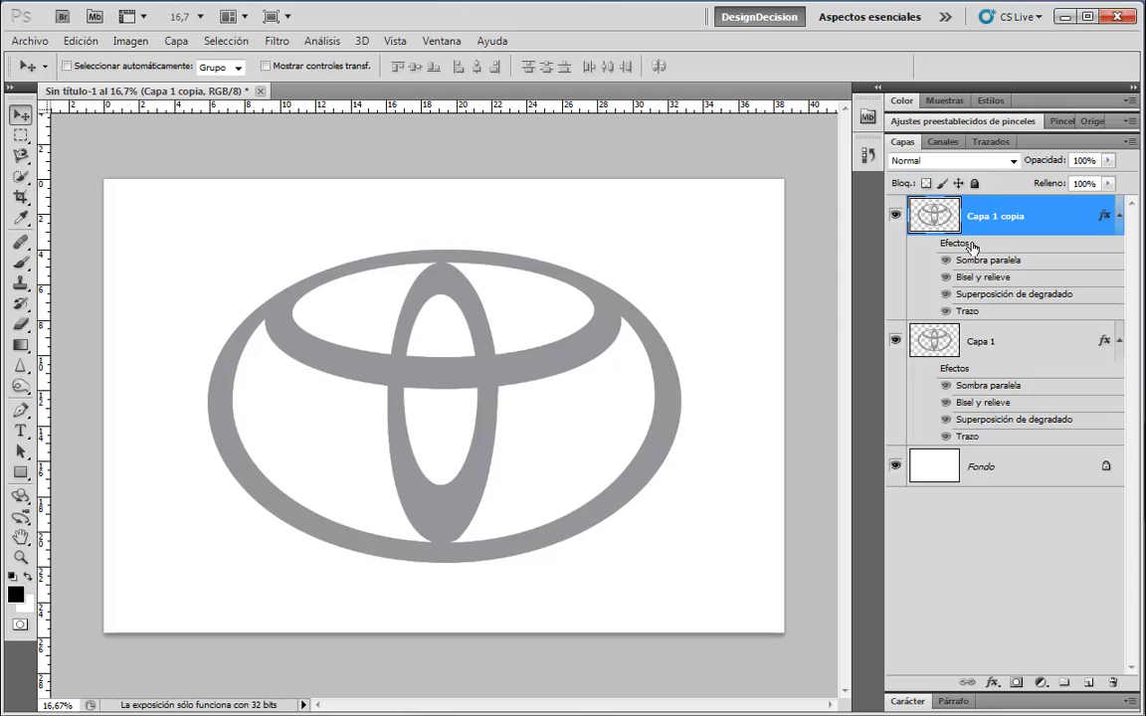
{"action": "left_click_drag", "start_coordinate": [972, 251], "coordinate": [1113, 682]}
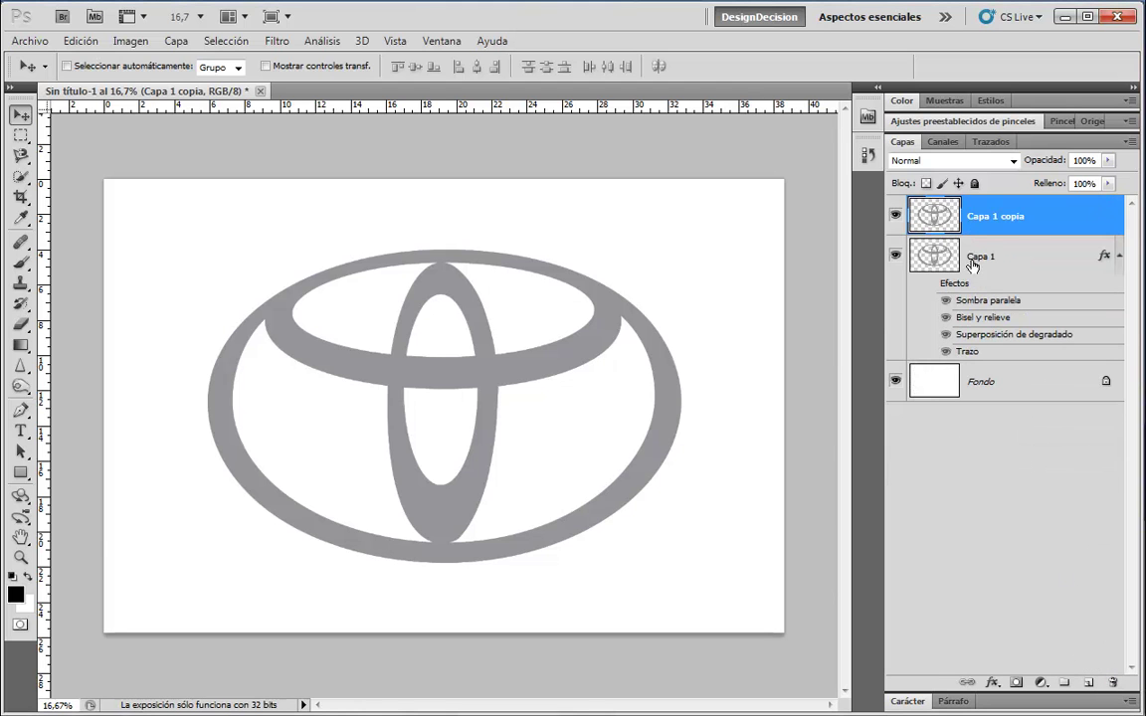
{"action": "left_click", "coordinate": [896, 256]}
{"action": "left_click_drag", "start_coordinate": [583, 343], "coordinate": [604, 330]}
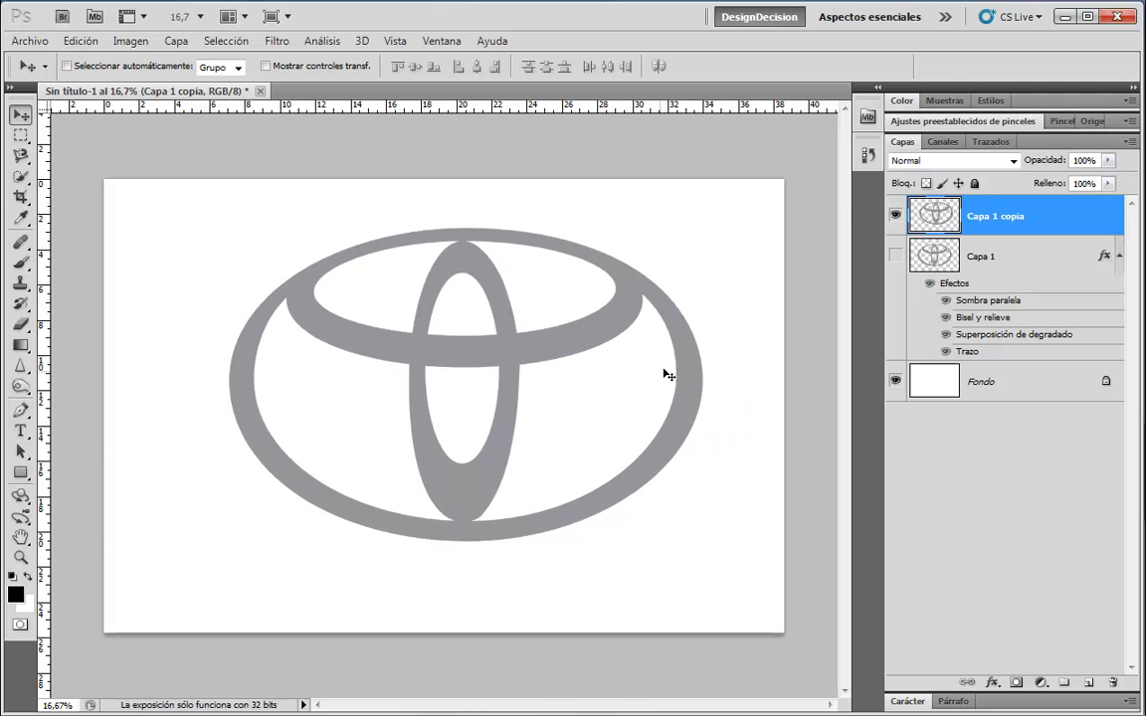
{"action": "key", "text": "ctrl+z"}
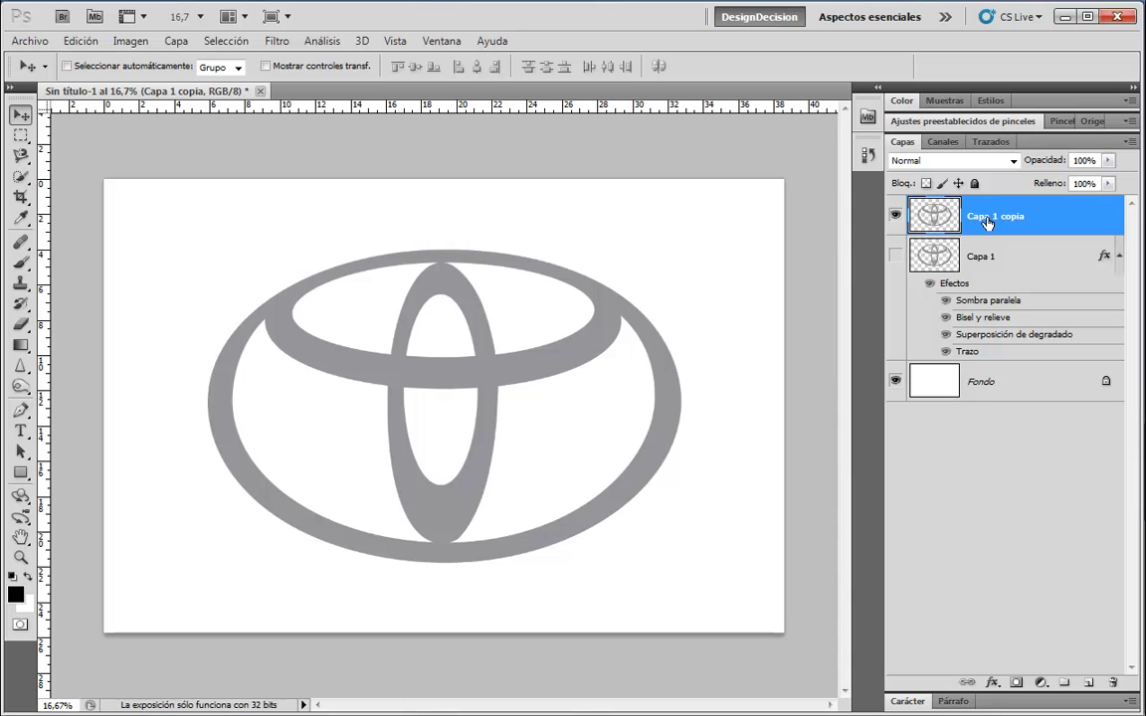
{"action": "left_click", "coordinate": [995, 684]}
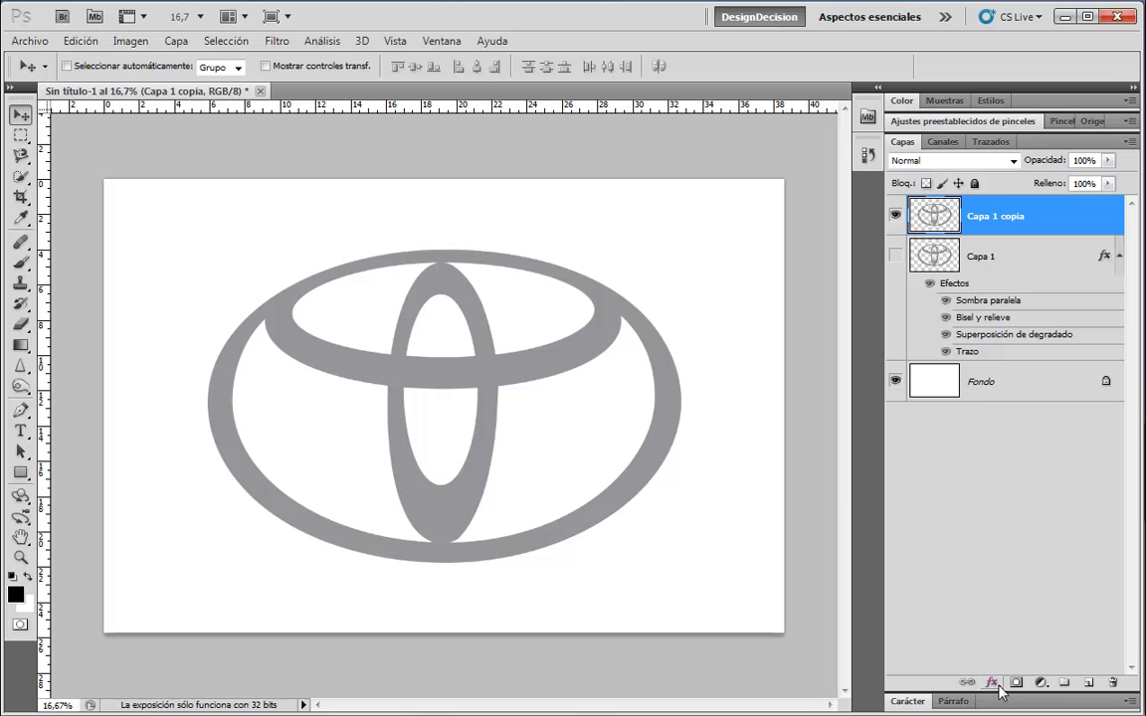
{"action": "left_click", "coordinate": [905, 701]}
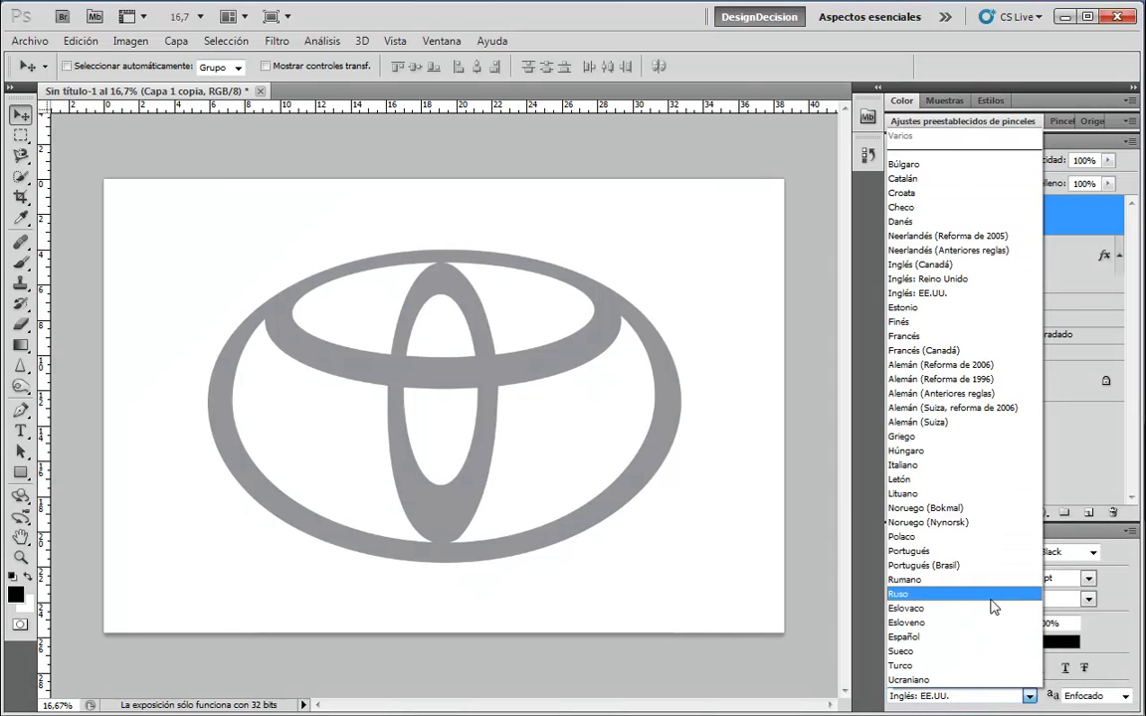
{"action": "left_click", "coordinate": [1101, 448]}
{"action": "left_click", "coordinate": [995, 514]}
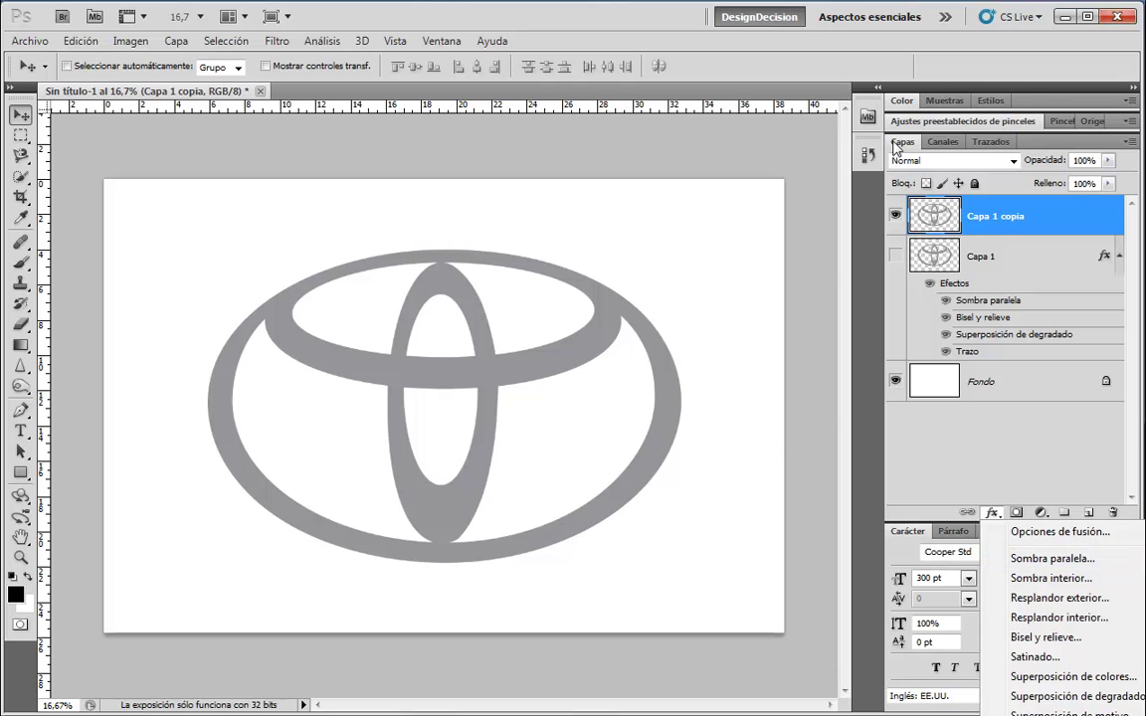
{"action": "left_click", "coordinate": [808, 134]}
Detach the Capas panel and float it high enough for the whole layer effects list to fit on screen.
{"action": "left_click_drag", "start_coordinate": [903, 141], "coordinate": [657, 139]}
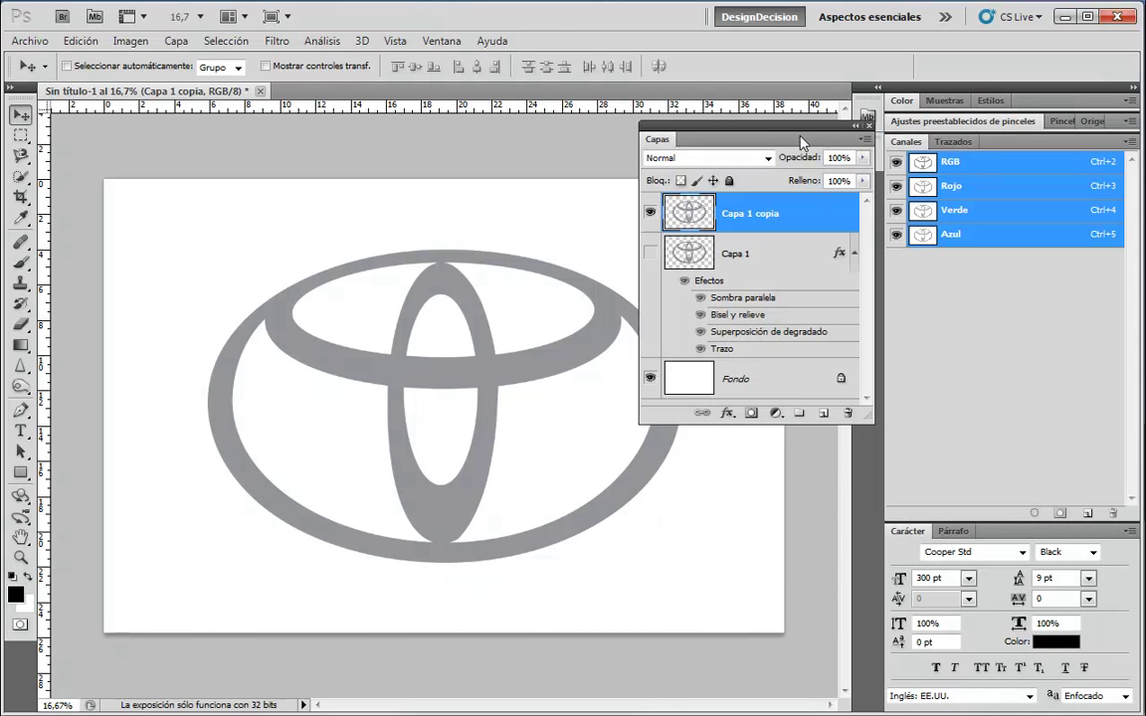
{"action": "left_click_drag", "start_coordinate": [819, 140], "coordinate": [1058, 37]}
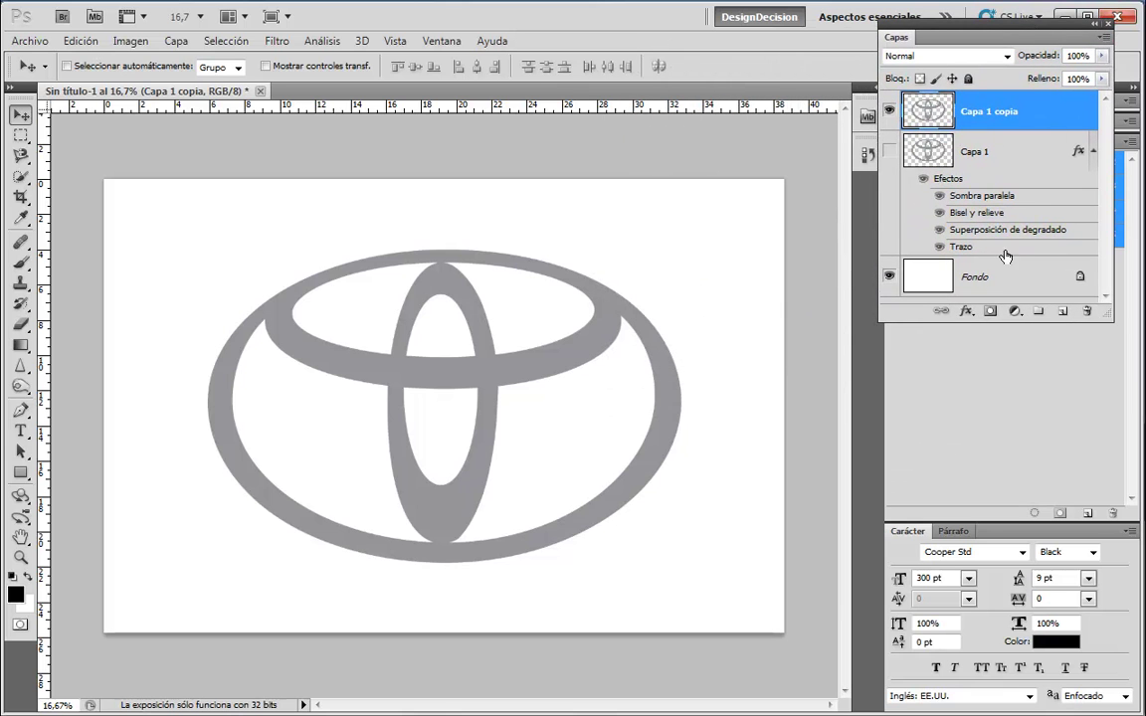
{"action": "left_click", "coordinate": [965, 310]}
{"action": "left_click", "coordinate": [995, 28]}
{"action": "left_click_drag", "start_coordinate": [873, 22], "coordinate": [783, 4]}
Open the layer style settings of Capa 1 copia by adding a Sombra paralela effect, and bring the whole dialog into view.
{"action": "left_click", "coordinate": [876, 294]}
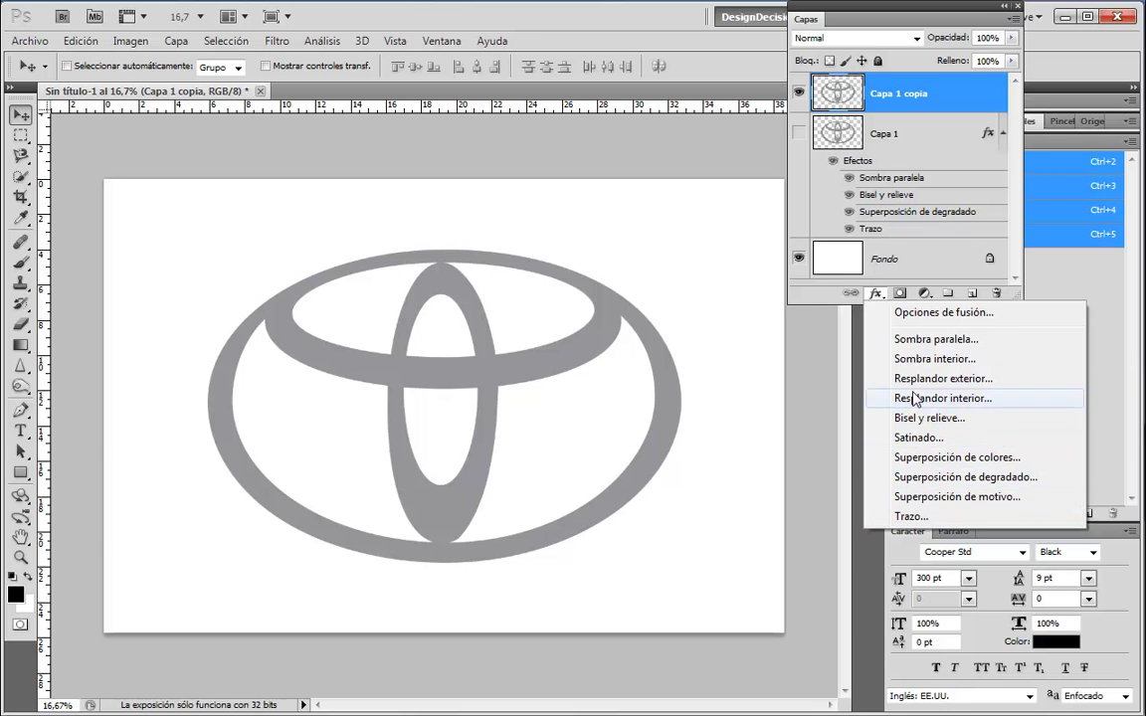
{"action": "left_click", "coordinate": [941, 342]}
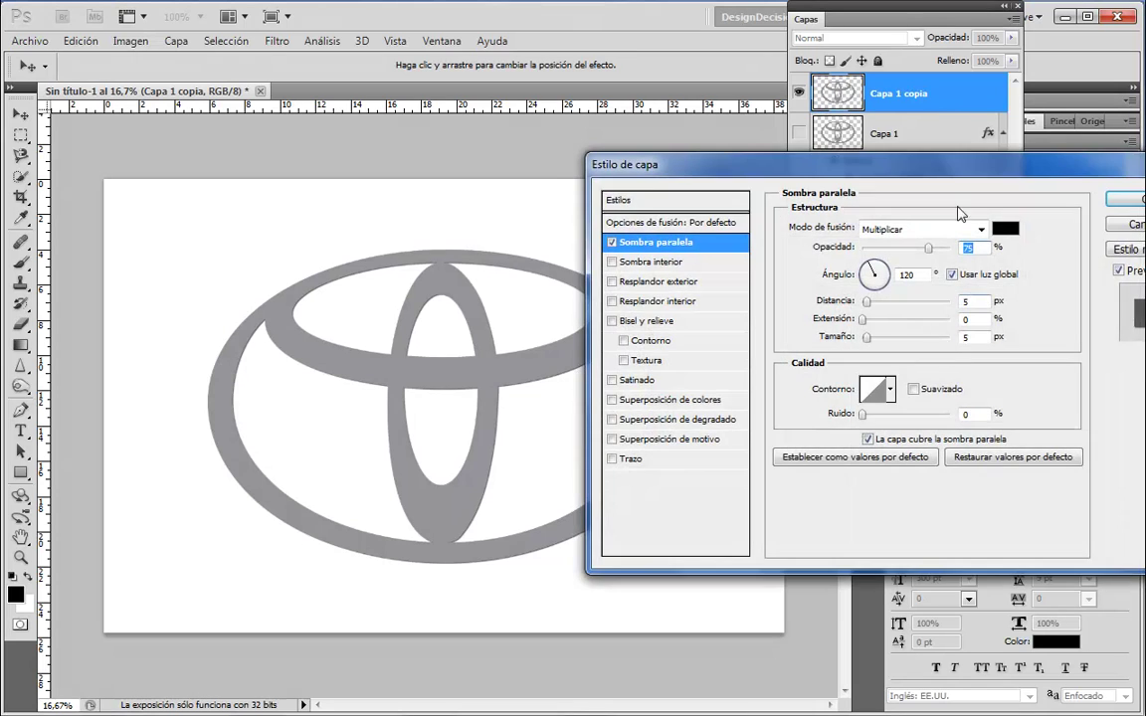
{"action": "left_click_drag", "start_coordinate": [922, 185], "coordinate": [750, 144]}
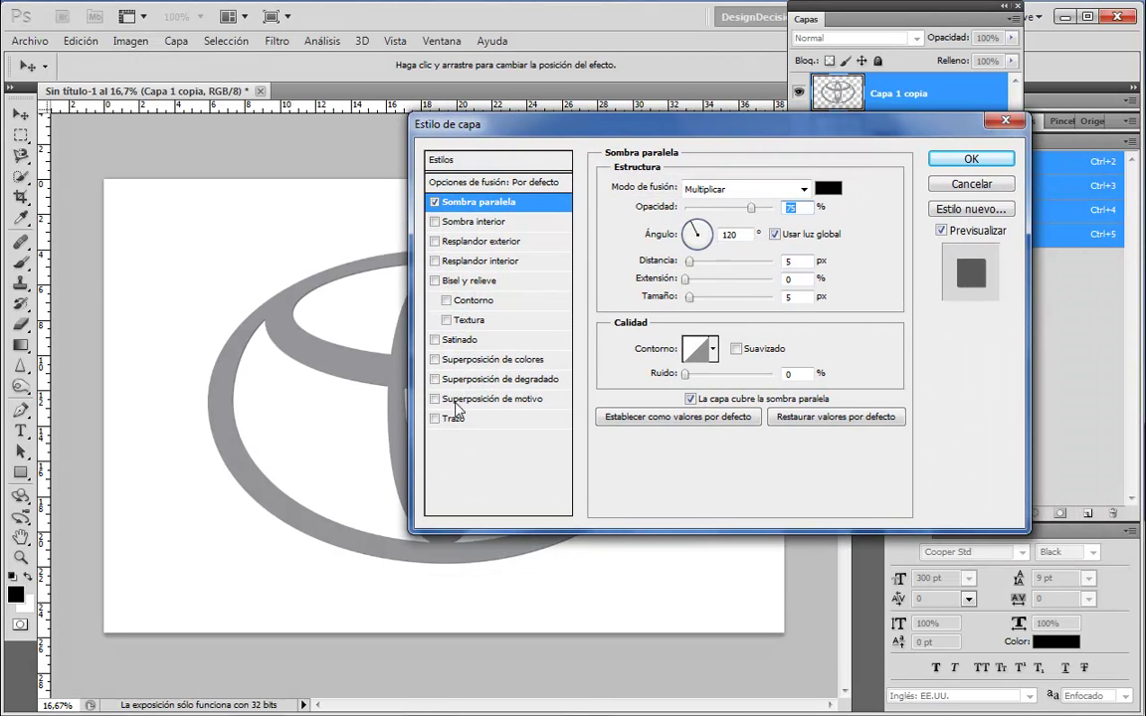
Move the layer style dialog clear of most of the logo and switch Sombra paralela off.
{"action": "left_click", "coordinate": [434, 203]}
{"action": "left_click_drag", "start_coordinate": [546, 127], "coordinate": [647, 24]}
{"action": "left_click", "coordinate": [537, 97]}
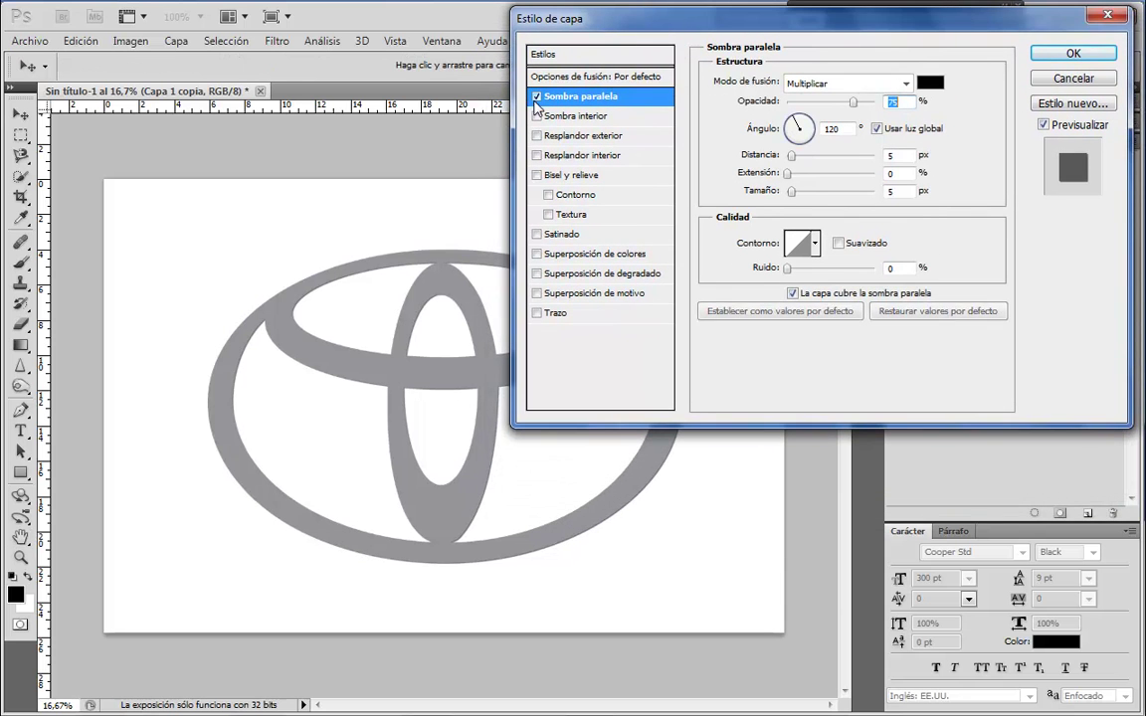
{"action": "left_click", "coordinate": [536, 117]}
{"action": "left_click", "coordinate": [536, 117]}
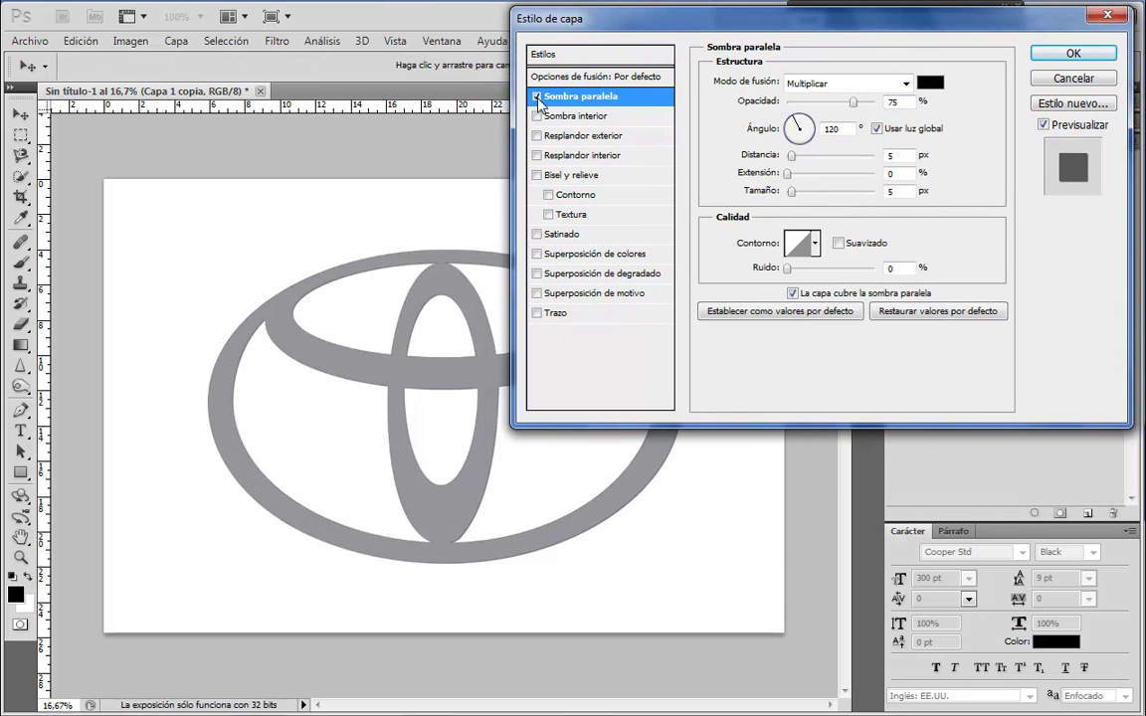
{"action": "left_click", "coordinate": [537, 97]}
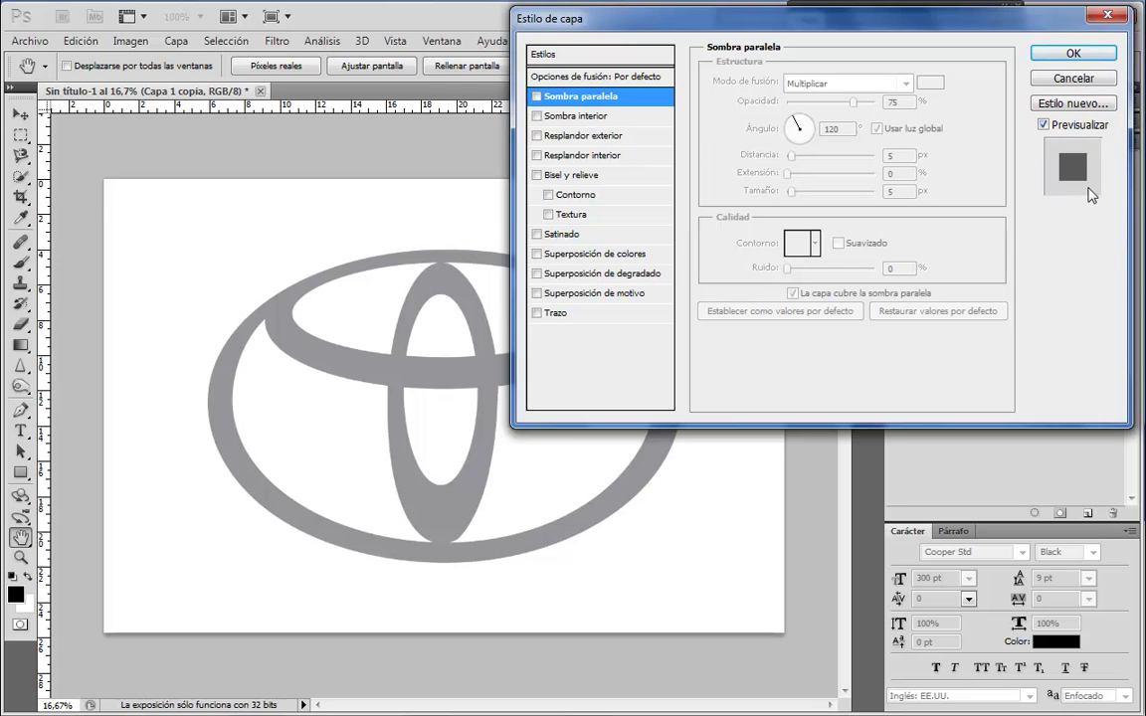
{"action": "left_click_drag", "start_coordinate": [884, 28], "coordinate": [878, 29]}
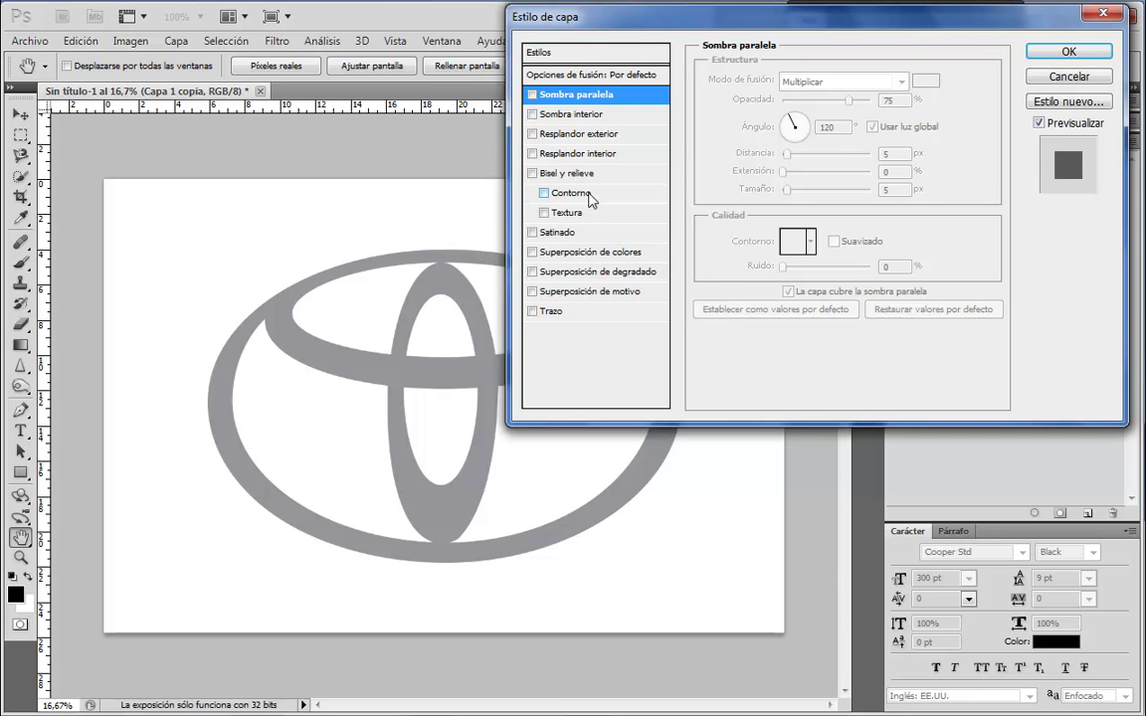
Enable Bisel y relieve on Capa 1 copia with a size of 62 px and a depth of 1000 %.
{"action": "left_click", "coordinate": [533, 174]}
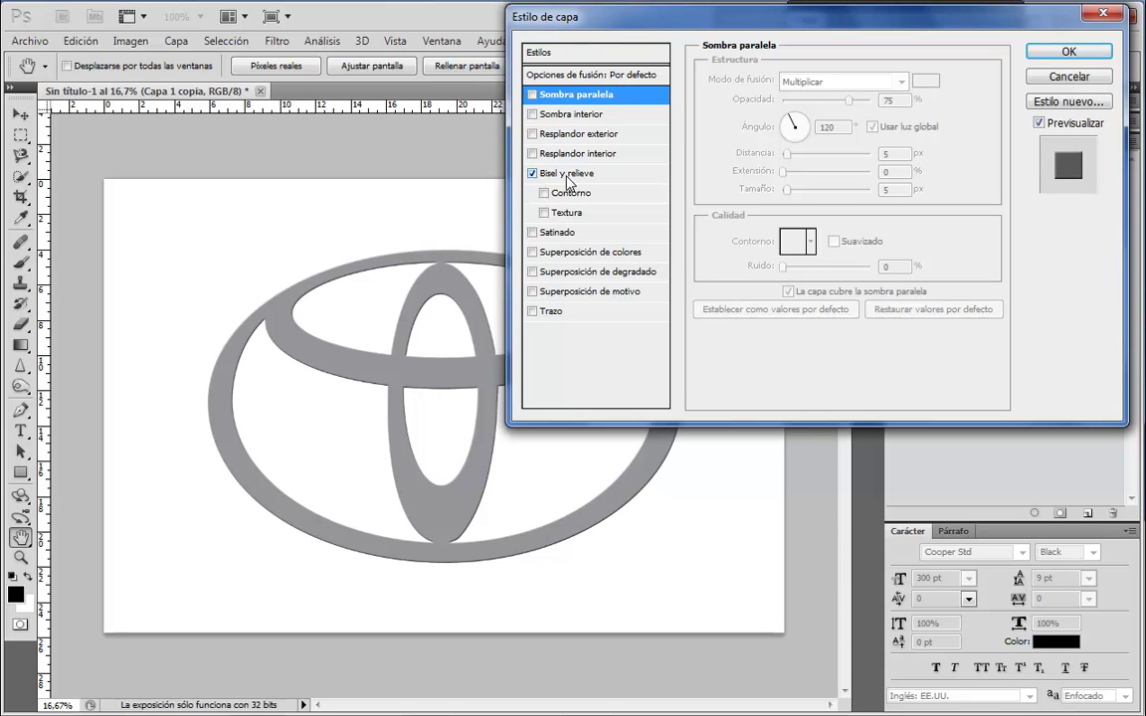
{"action": "left_click", "coordinate": [577, 175]}
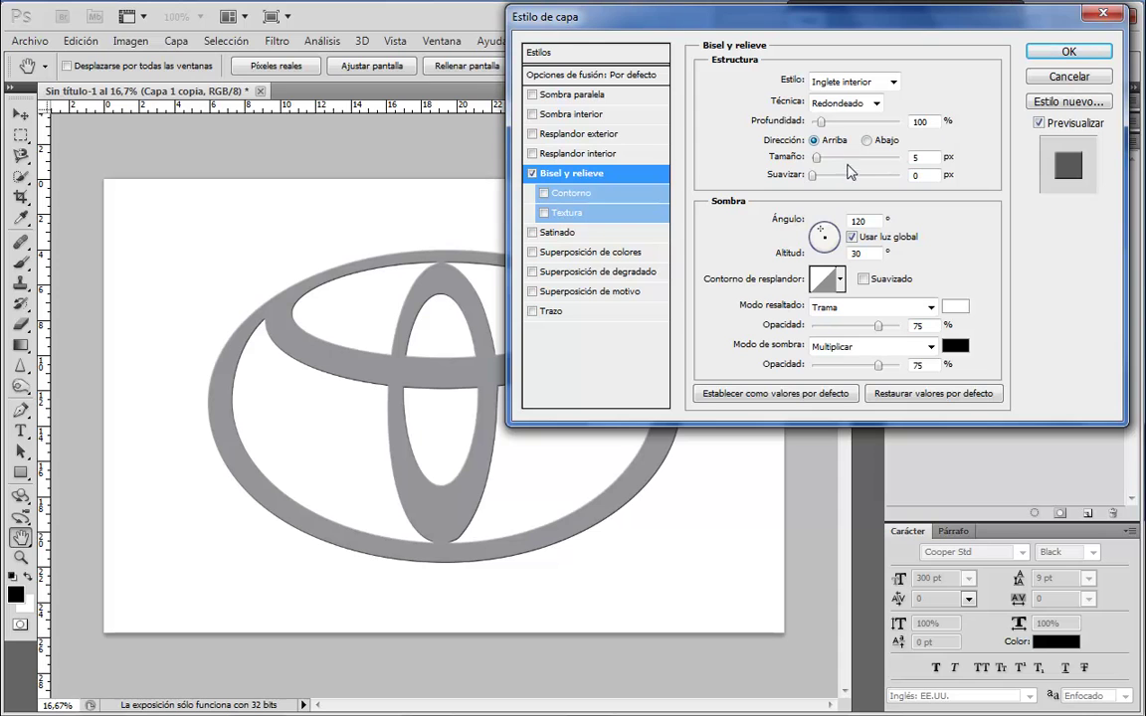
{"action": "mouse_move", "coordinate": [823, 126]}
{"action": "left_mouse_down"}
{"action": "mouse_move", "coordinate": [843, 124]}
{"action": "mouse_move", "coordinate": [819, 160]}
{"action": "mouse_move", "coordinate": [840, 173]}
{"action": "left_mouse_up"}
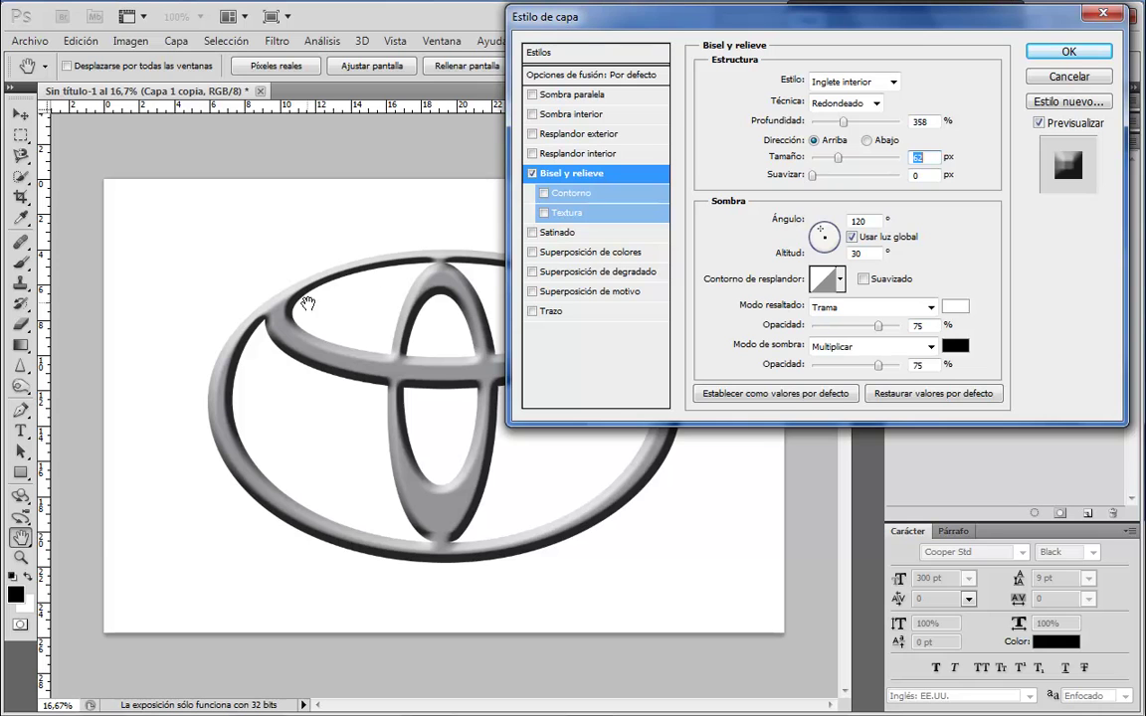
{"action": "left_click_drag", "start_coordinate": [844, 122], "coordinate": [933, 146]}
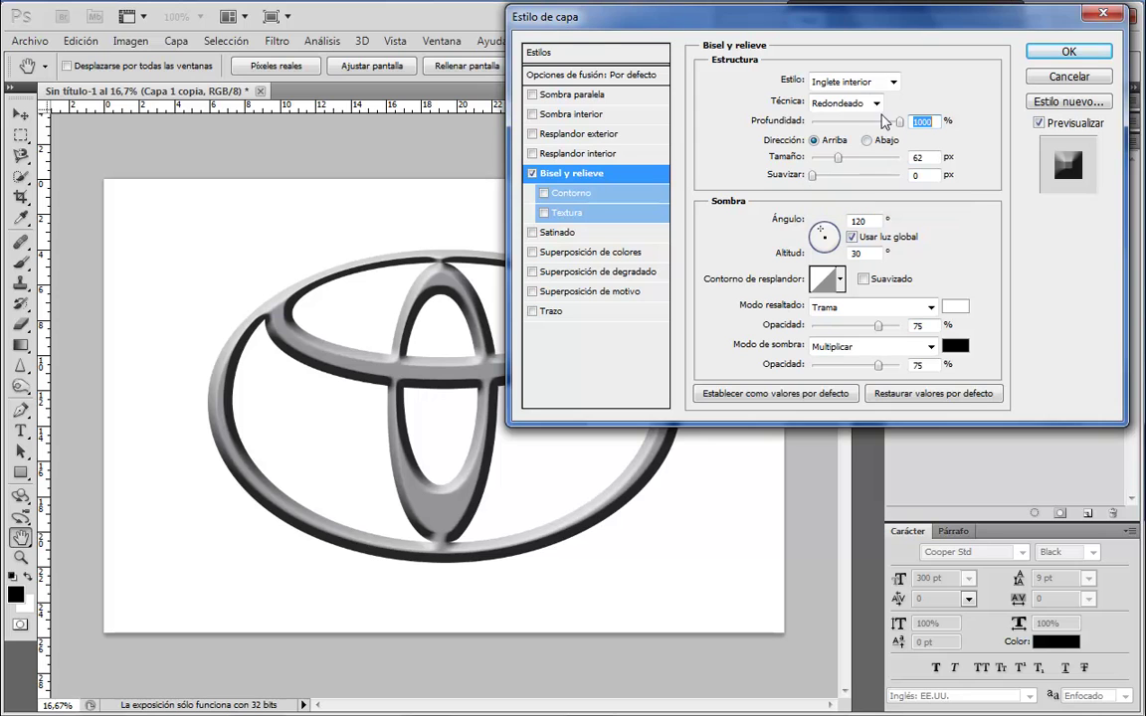
Preview the bevel styles Inglete exterior, Relieve, Relieve acolchado and Relieve del trazo on the logo, and return to Inglete interior.
{"action": "left_click", "coordinate": [893, 83]}
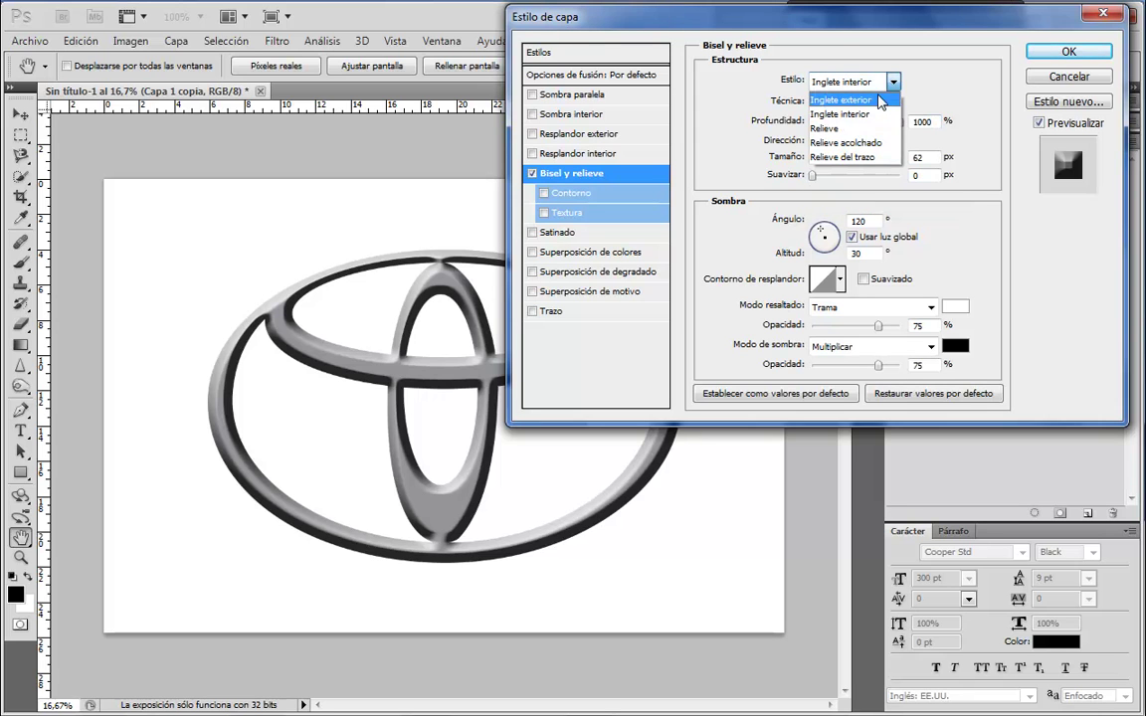
{"action": "left_click", "coordinate": [826, 100]}
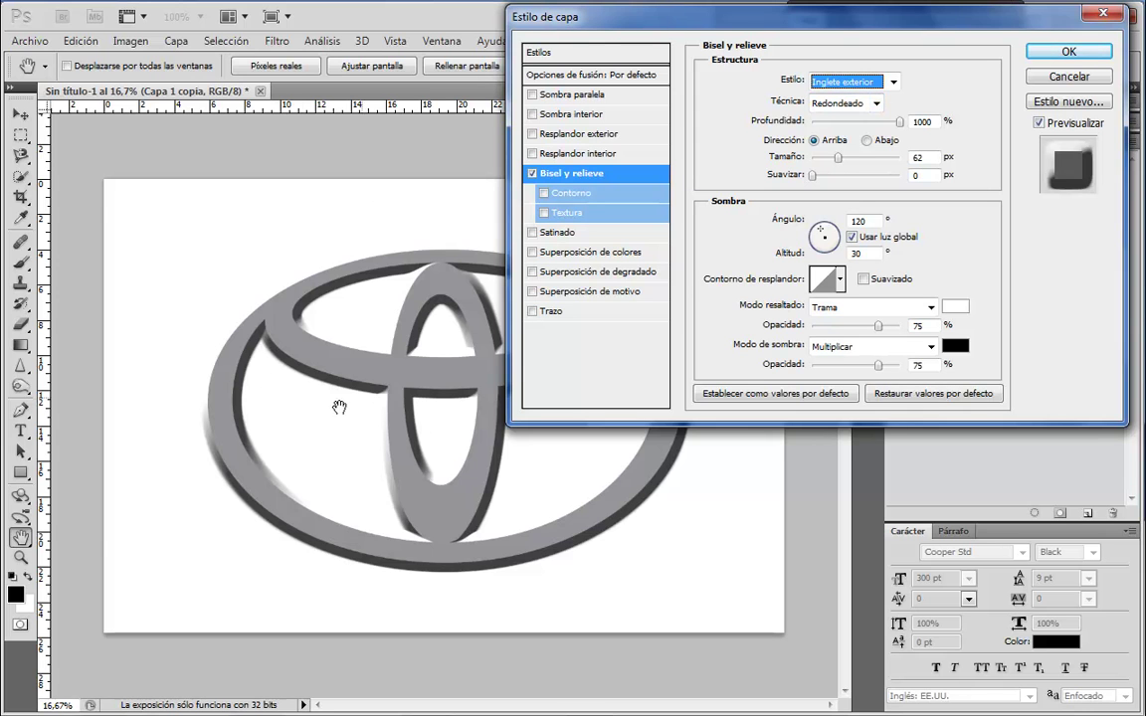
{"action": "left_click", "coordinate": [888, 83]}
{"action": "left_click", "coordinate": [861, 129]}
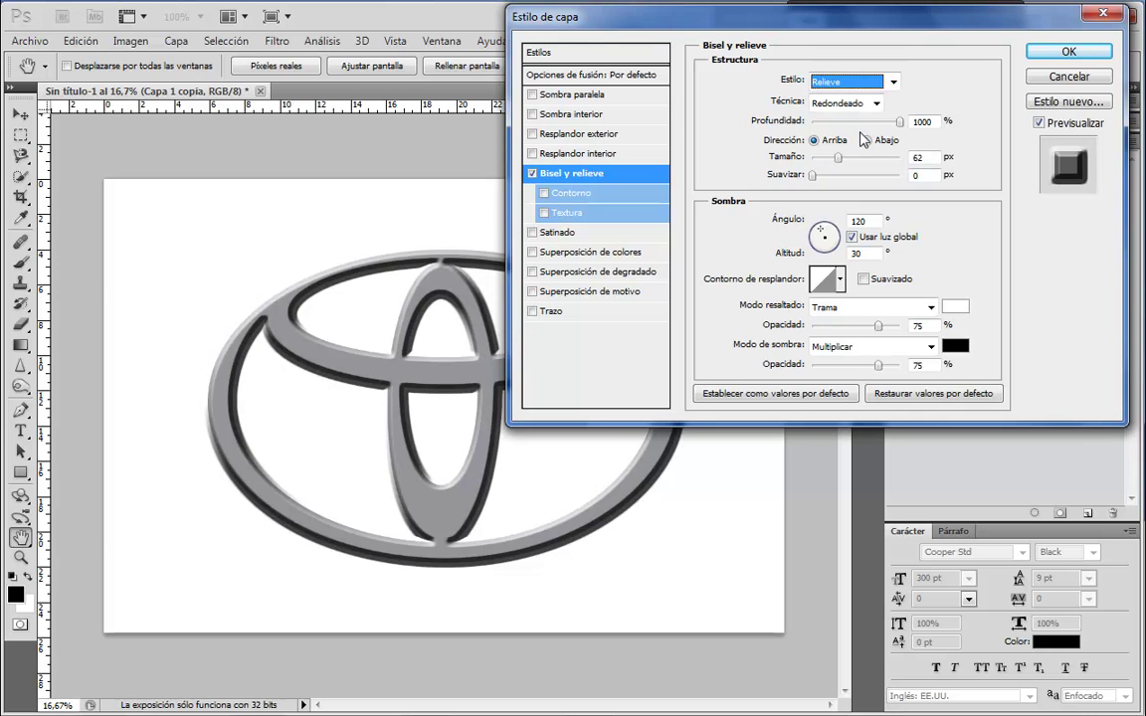
{"action": "left_click", "coordinate": [876, 82]}
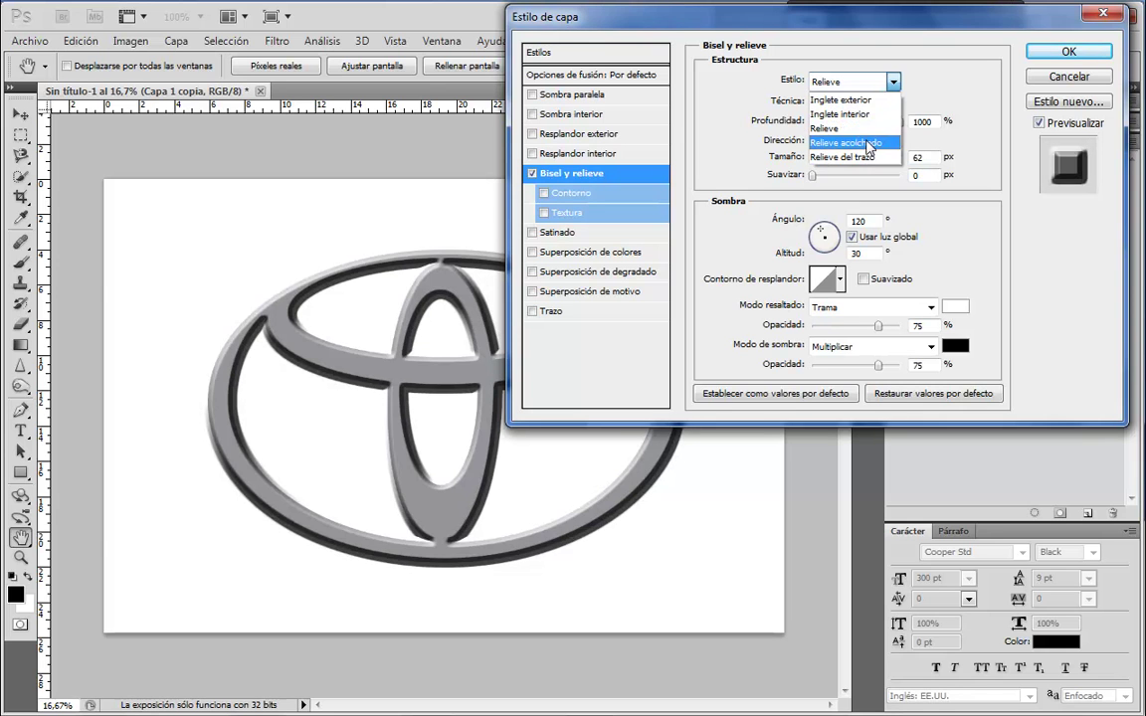
{"action": "left_click", "coordinate": [865, 142]}
{"action": "left_click", "coordinate": [892, 83]}
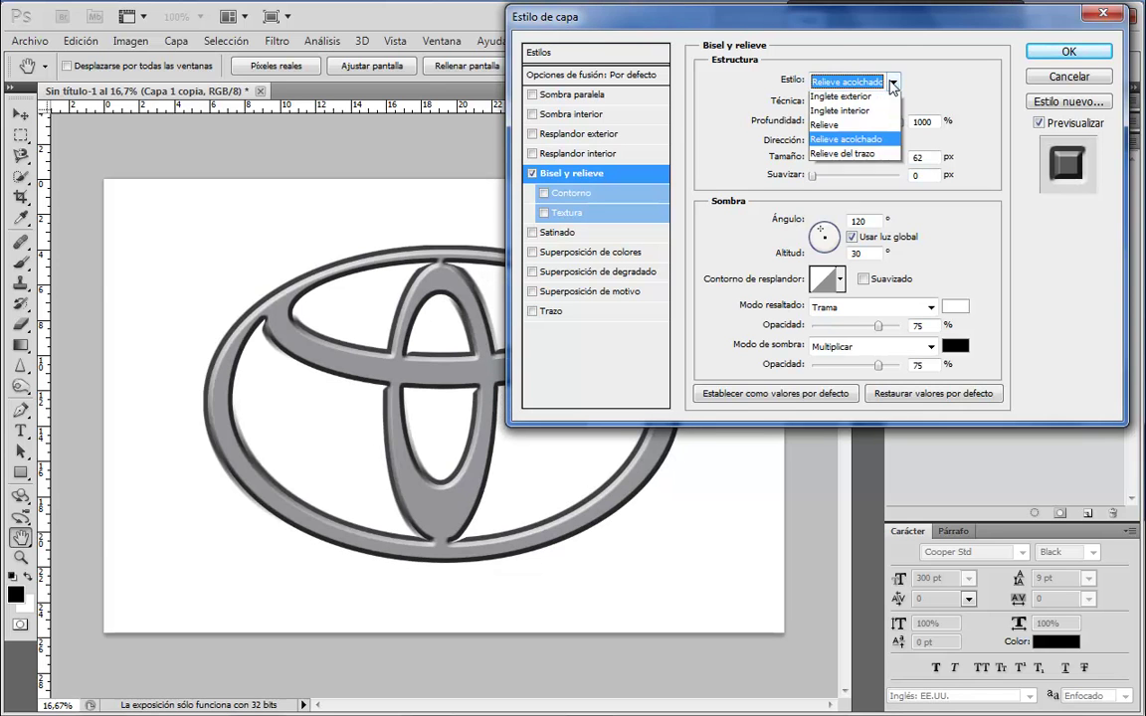
{"action": "left_click", "coordinate": [867, 158]}
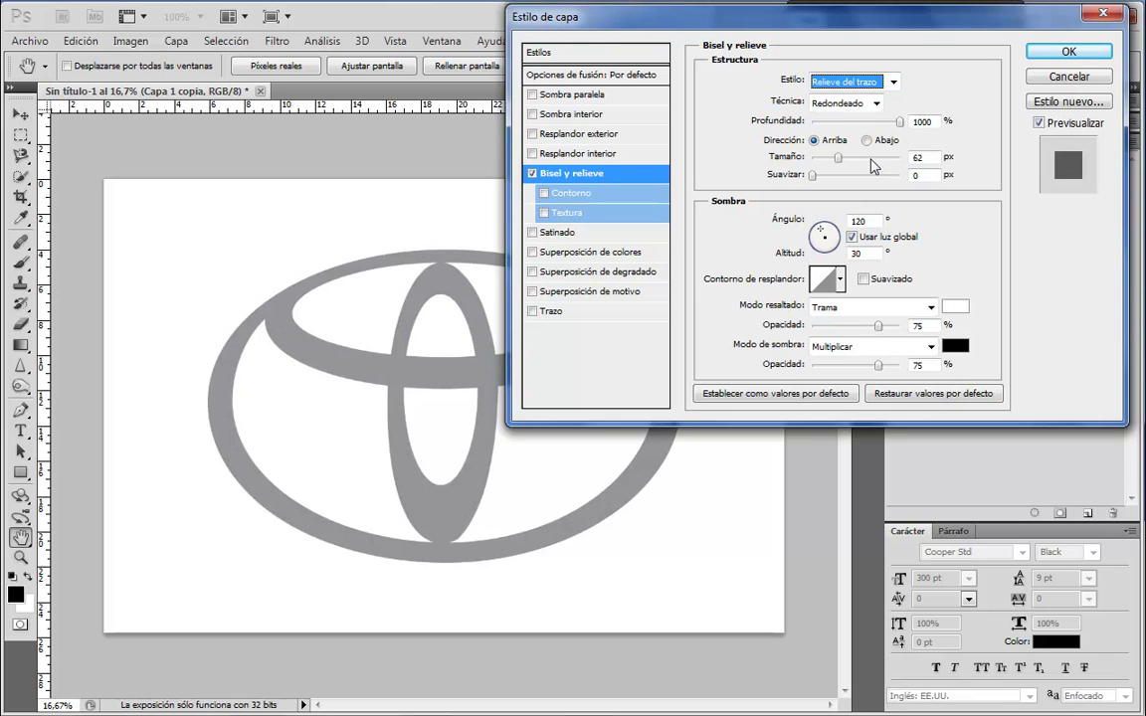
{"action": "left_click", "coordinate": [893, 83]}
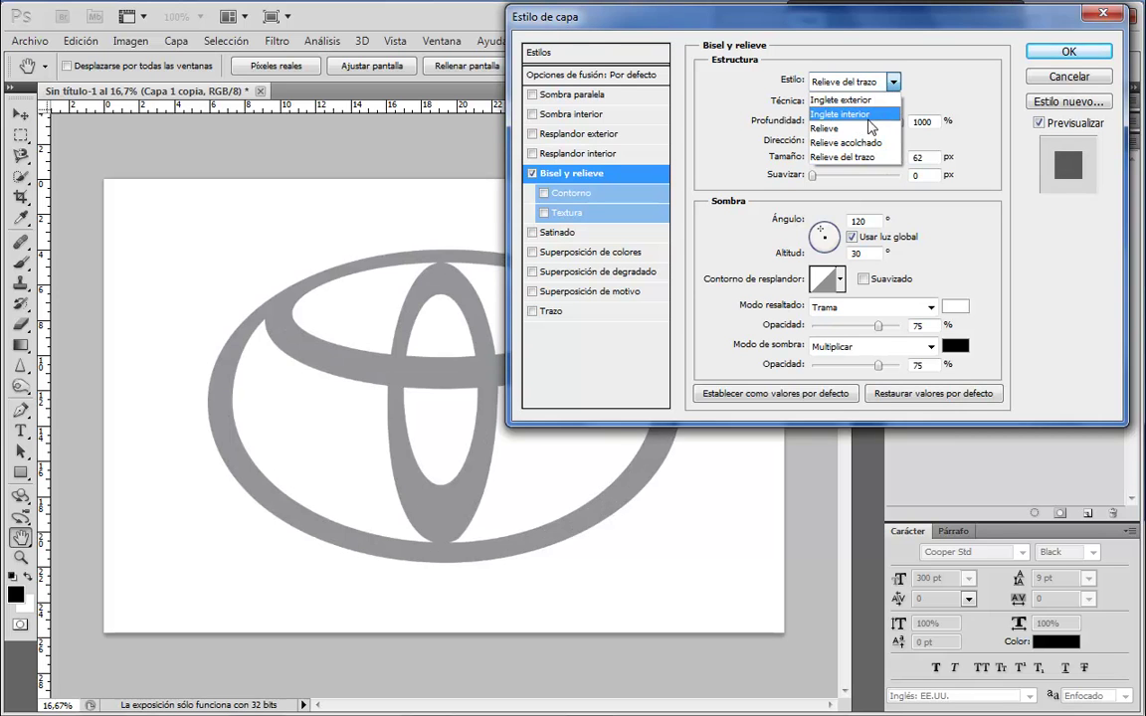
{"action": "left_click", "coordinate": [869, 120]}
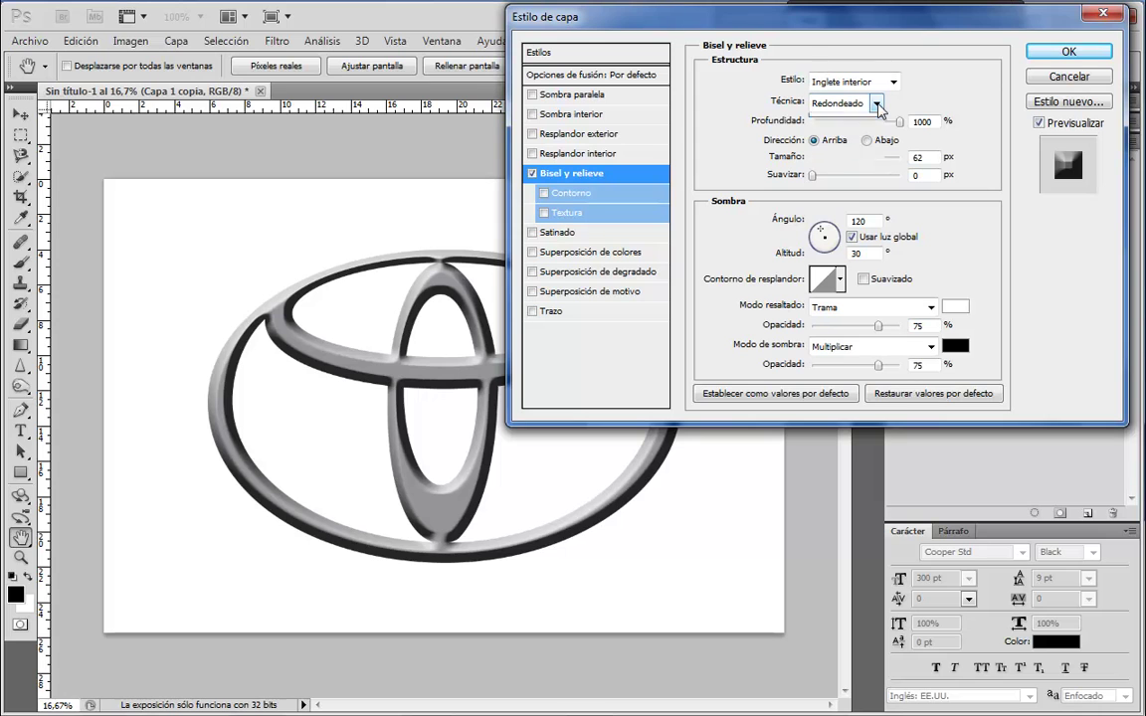
Set the bevel technique to Cincel duro.
{"action": "left_click", "coordinate": [876, 104]}
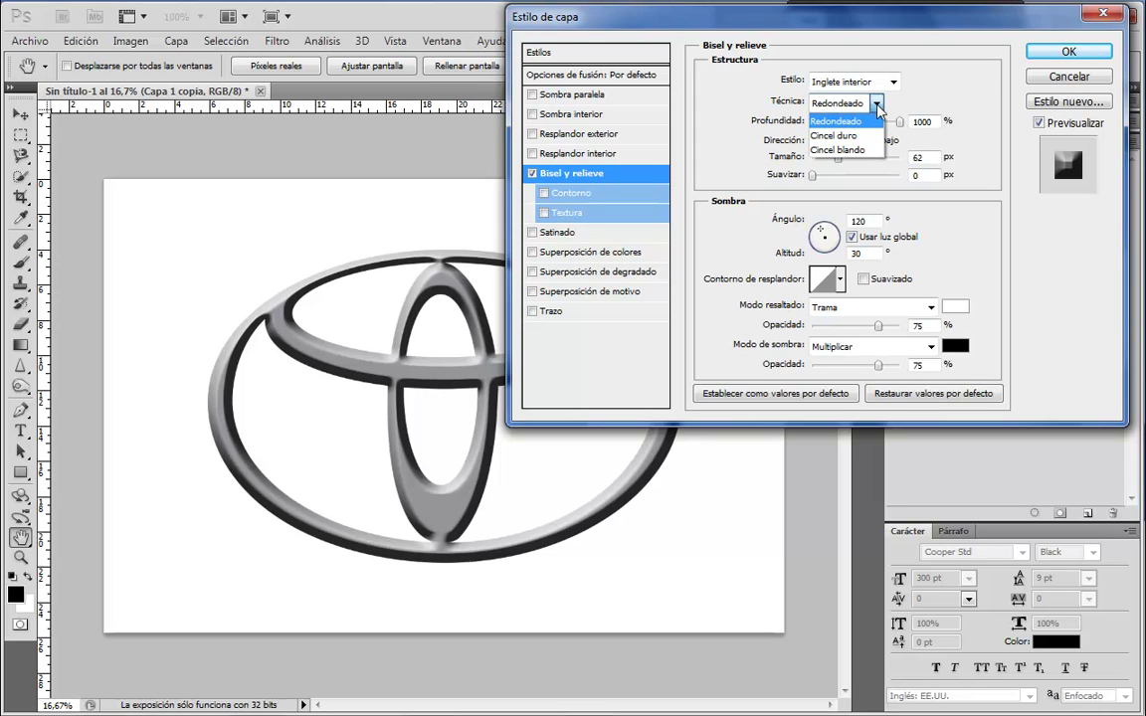
{"action": "left_click", "coordinate": [836, 135]}
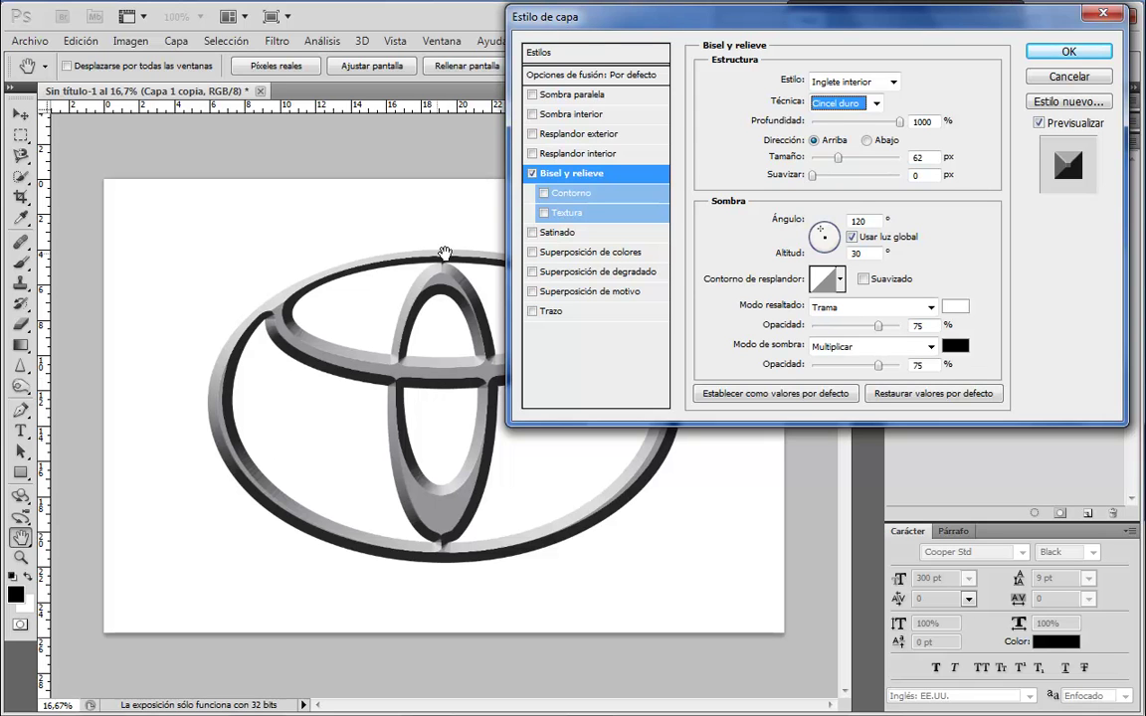
Preview the Cincel blando bevel technique on the logo, and set the technique to Redondeado.
{"action": "left_click", "coordinate": [880, 105]}
{"action": "left_click", "coordinate": [838, 149]}
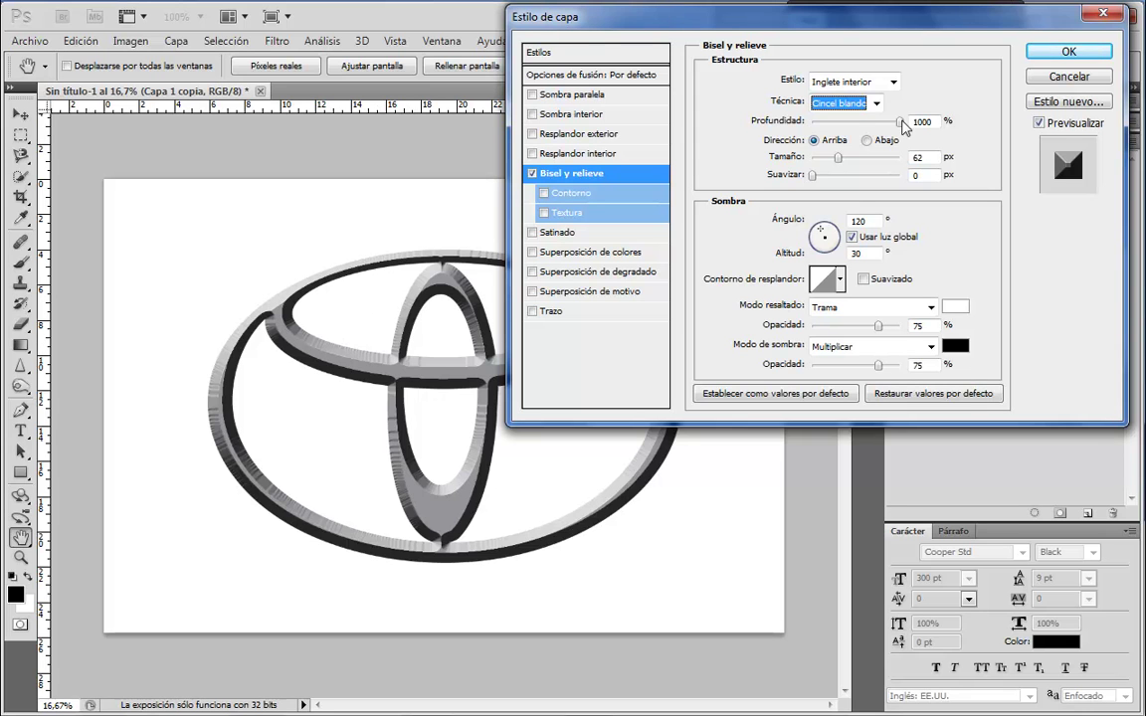
{"action": "left_click", "coordinate": [857, 105]}
{"action": "left_click", "coordinate": [859, 121]}
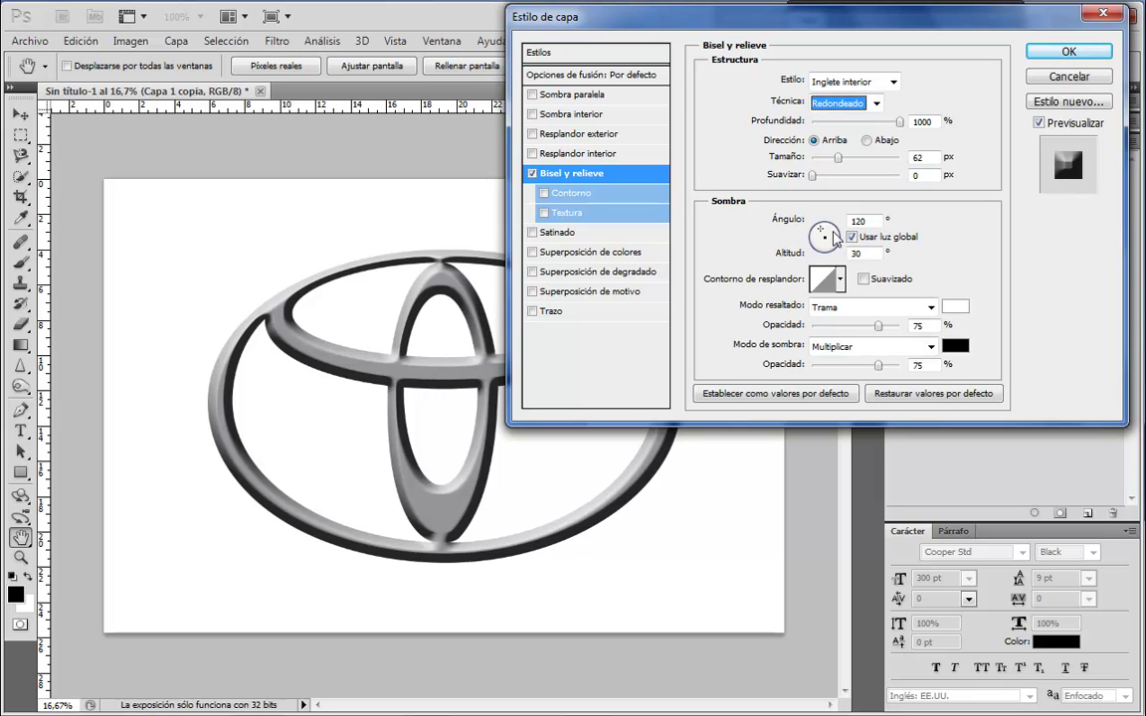
Try a light angle of 131°, an altitude of 32° and a bevel depth of 358 %, and reset the layer style.
{"action": "left_click_drag", "start_coordinate": [823, 234], "coordinate": [834, 247]}
{"action": "left_click_drag", "start_coordinate": [901, 122], "coordinate": [818, 233]}
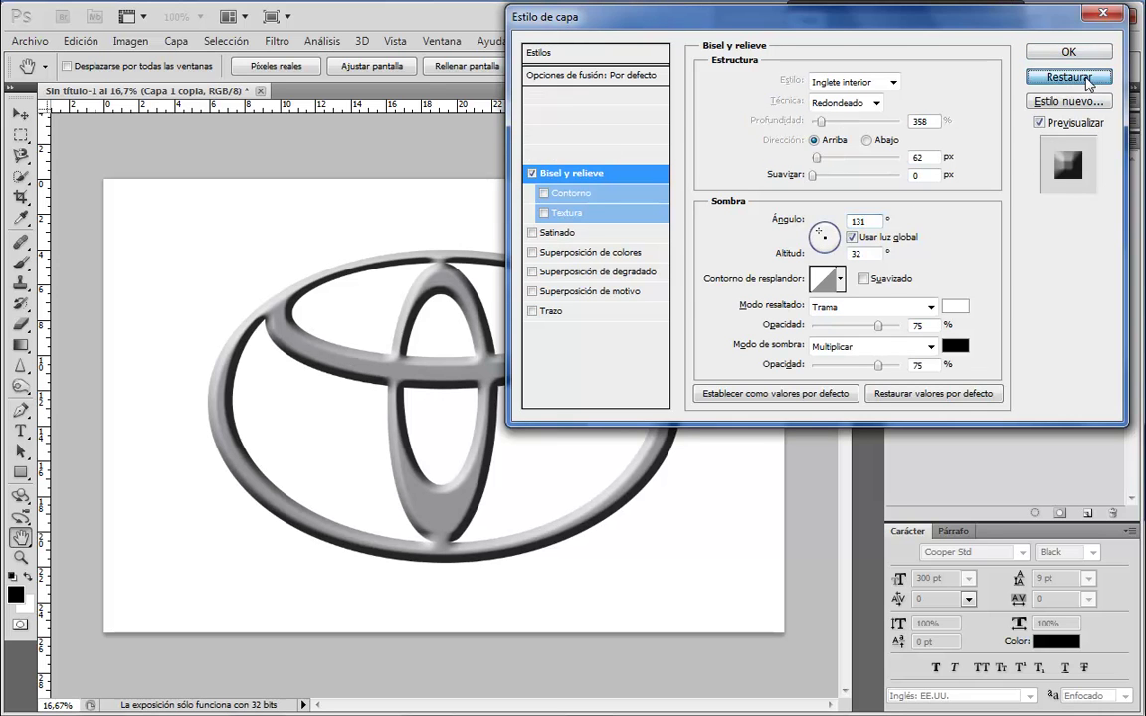
{"action": "left_click", "coordinate": [1068, 77], "text": "alt"}
Enable Bisel y relieve again with a depth of 1000 % and a size of 65 px.
{"action": "left_click", "coordinate": [532, 94]}
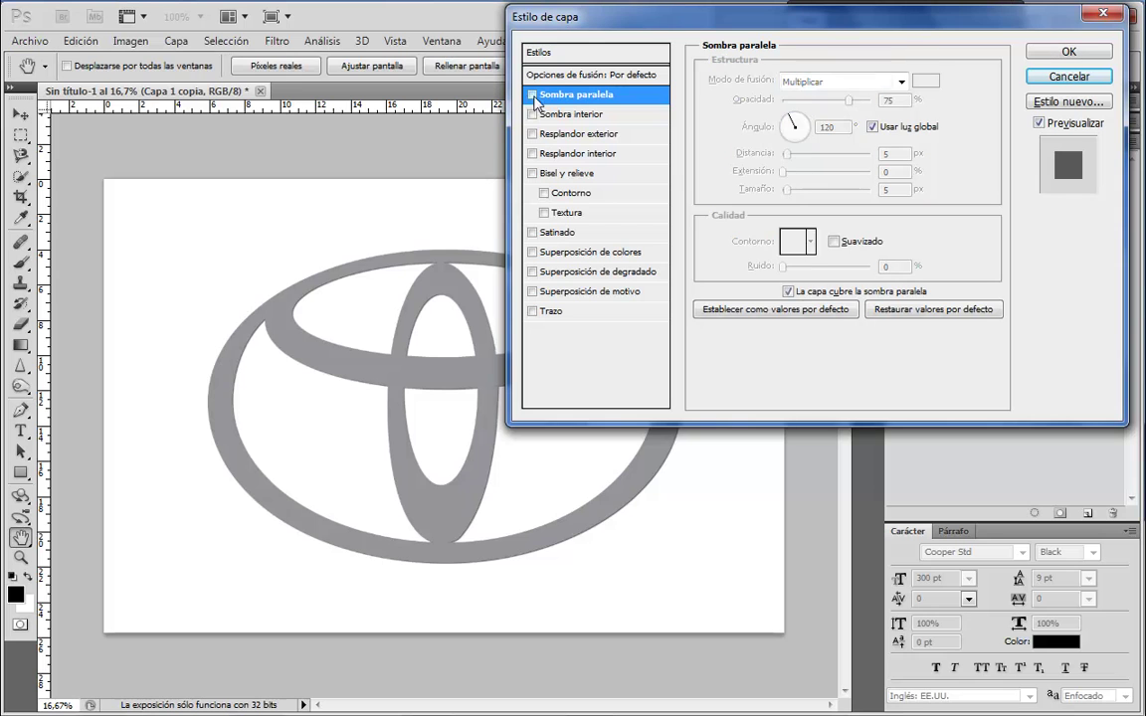
{"action": "left_click", "coordinate": [532, 173]}
{"action": "left_click", "coordinate": [569, 174]}
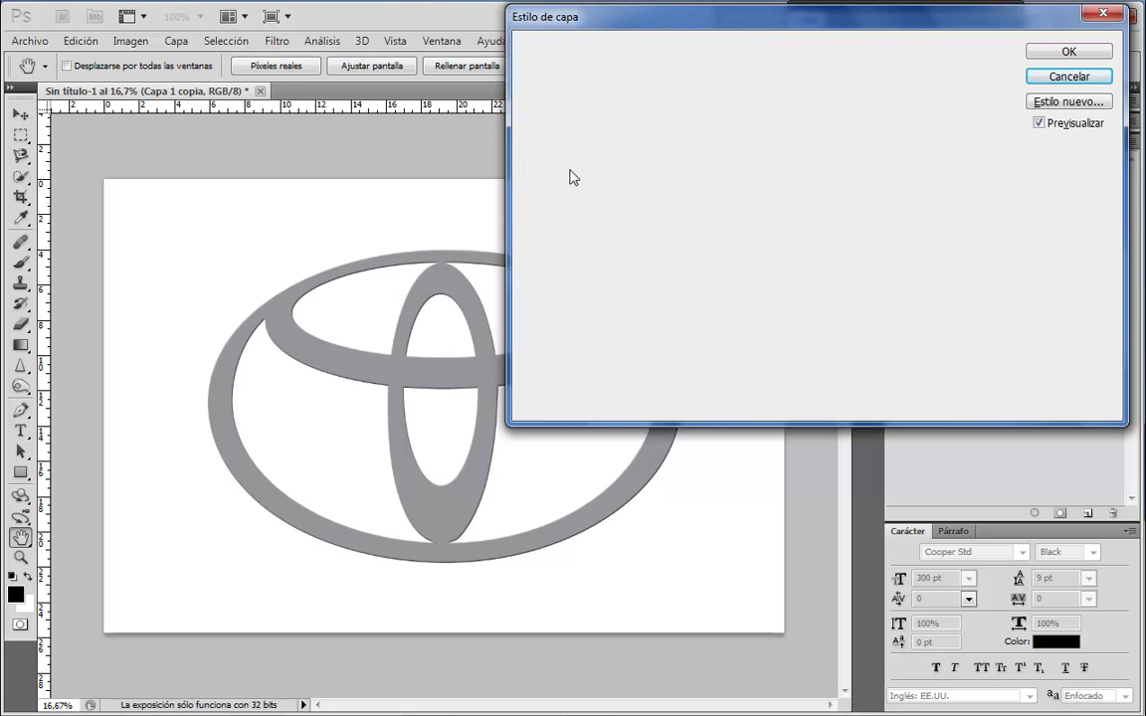
{"action": "left_click_drag", "start_coordinate": [748, 120], "coordinate": [838, 171]}
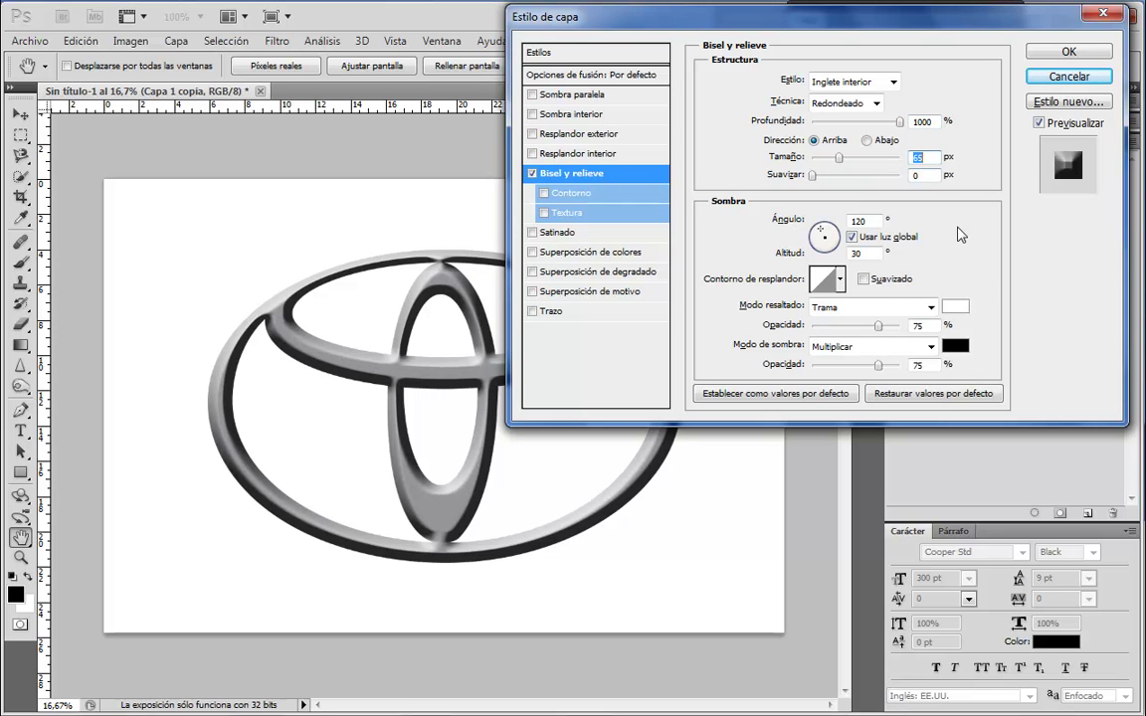
Preview the Contorno de resplandor presets of the bevel one after another on the logo.
{"action": "left_click", "coordinate": [841, 283]}
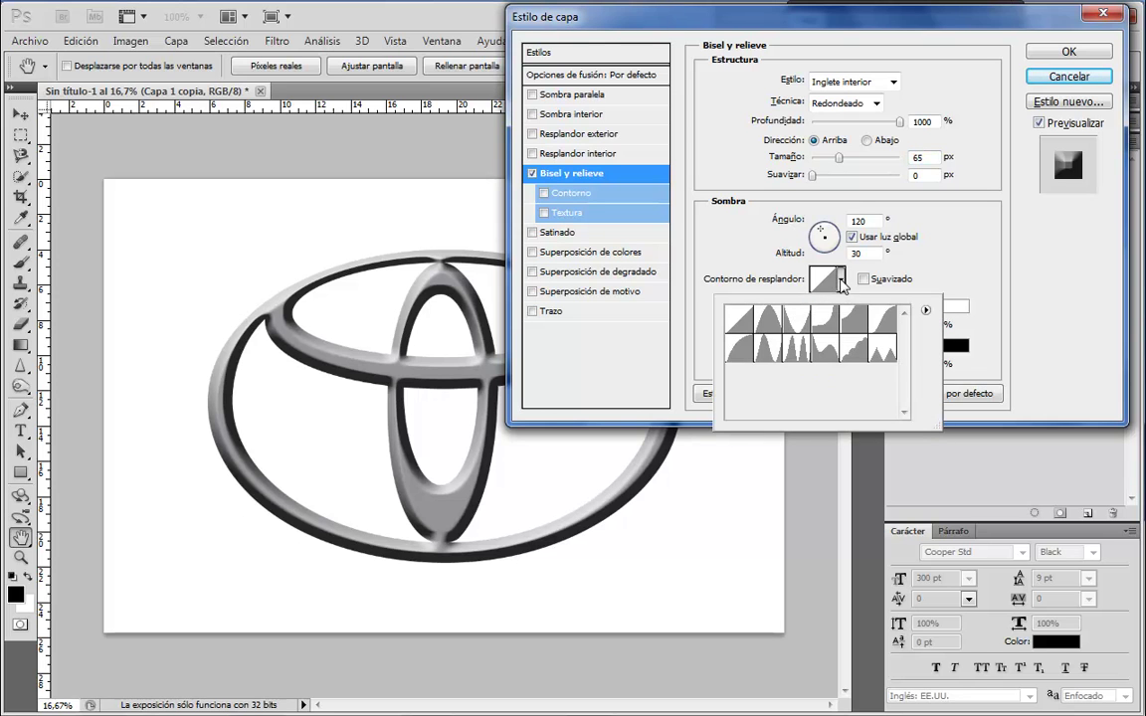
{"action": "left_click", "coordinate": [769, 324]}
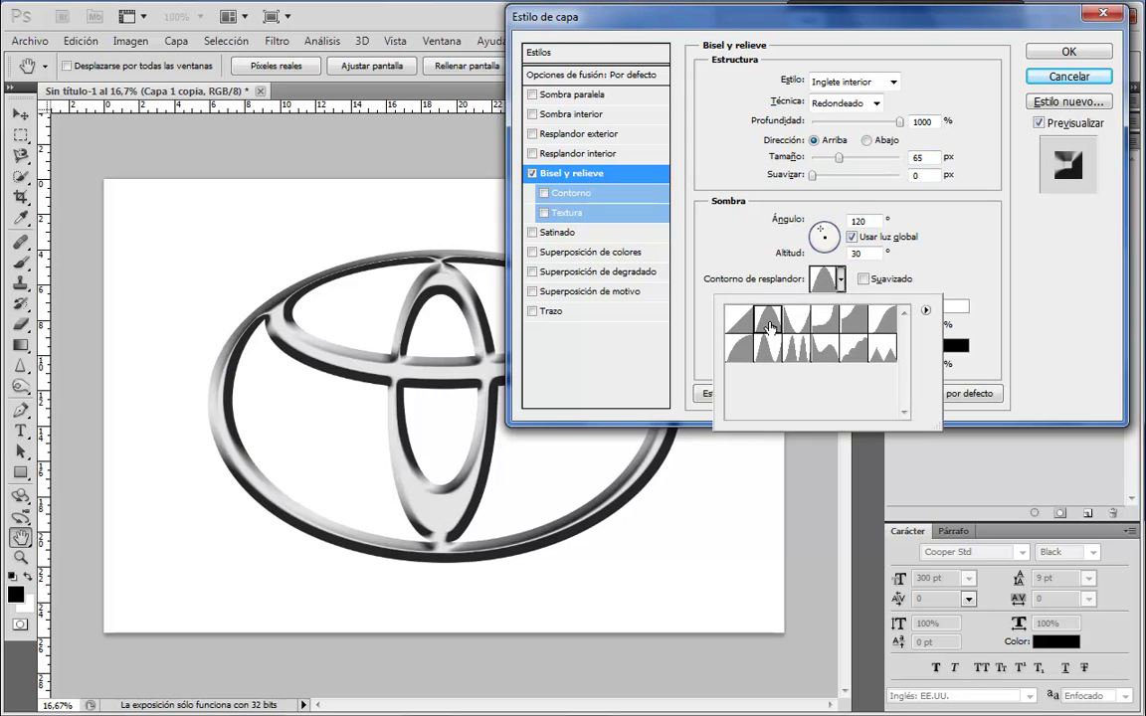
{"action": "left_click", "coordinate": [799, 331]}
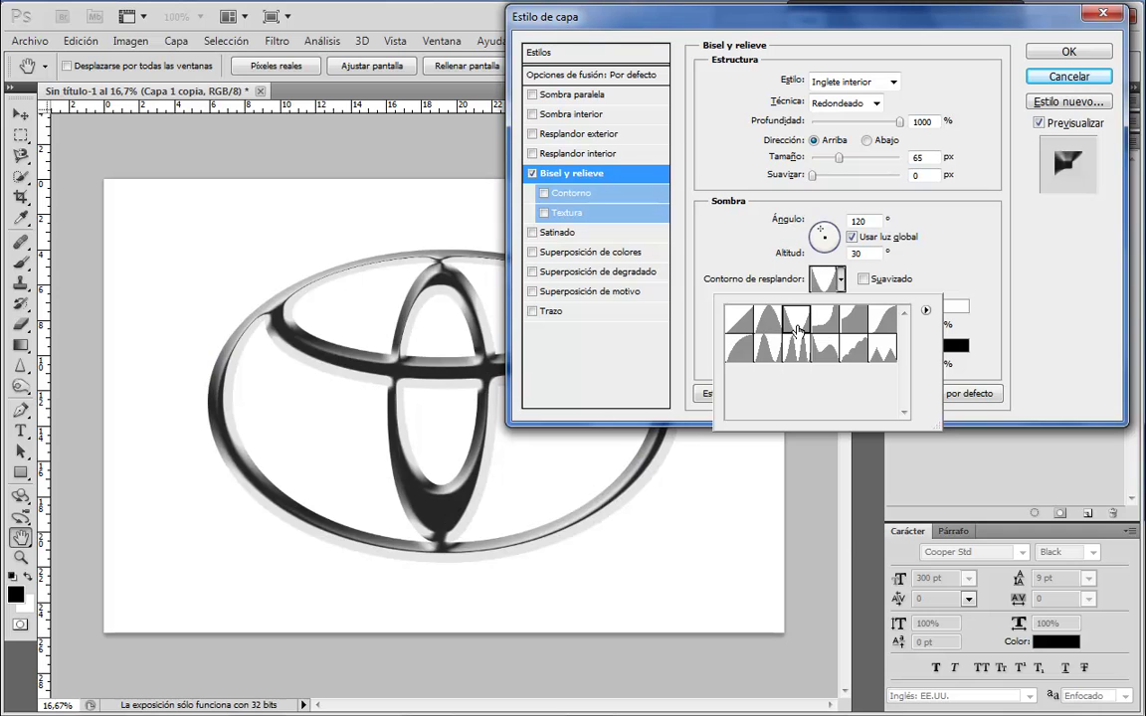
{"action": "left_click", "coordinate": [825, 320]}
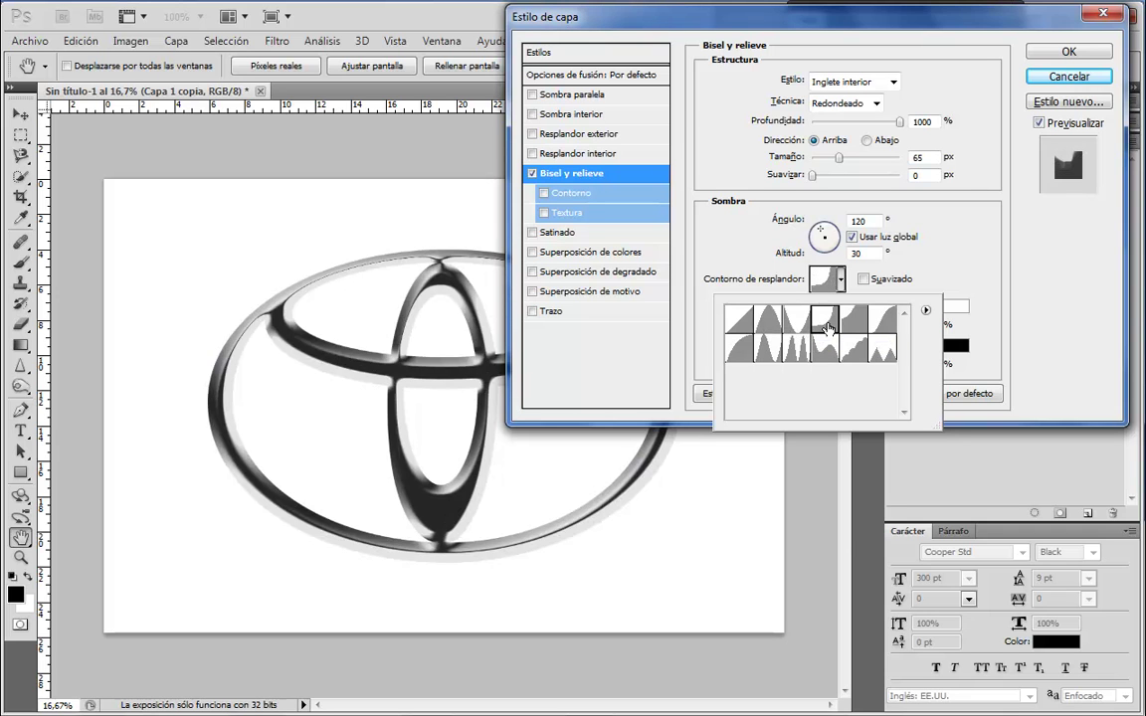
{"action": "left_click", "coordinate": [852, 330]}
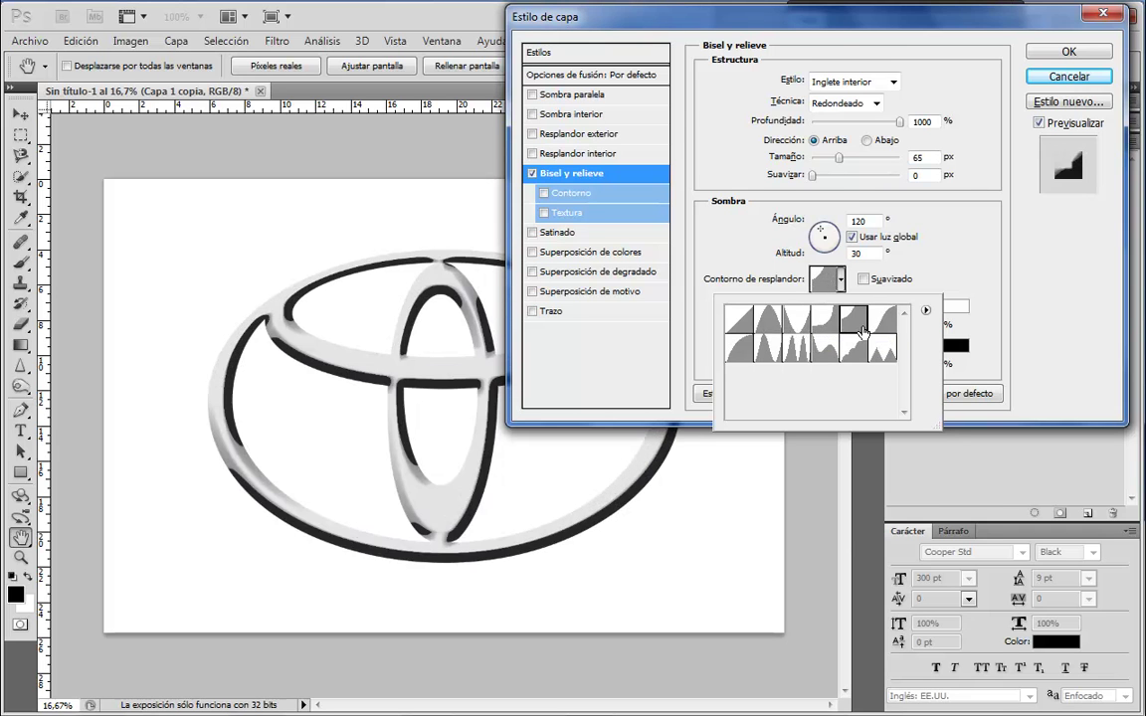
{"action": "left_click", "coordinate": [888, 329]}
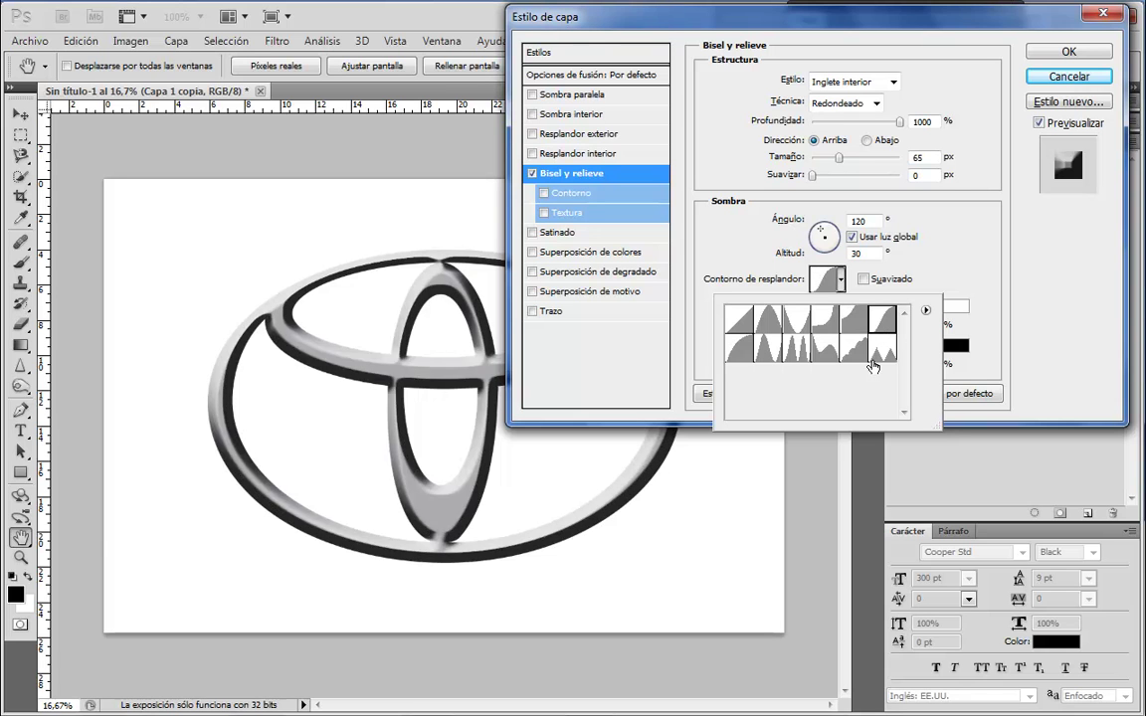
{"action": "left_click", "coordinate": [874, 354]}
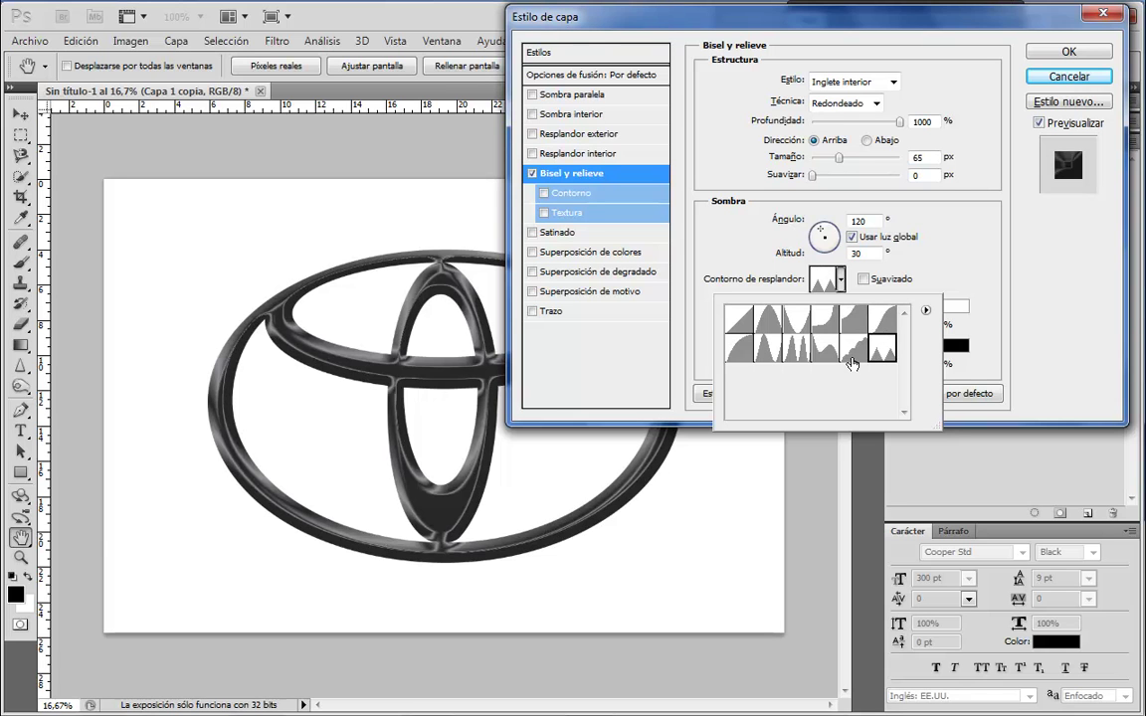
{"action": "left_click", "coordinate": [851, 358]}
{"action": "left_click", "coordinate": [827, 360]}
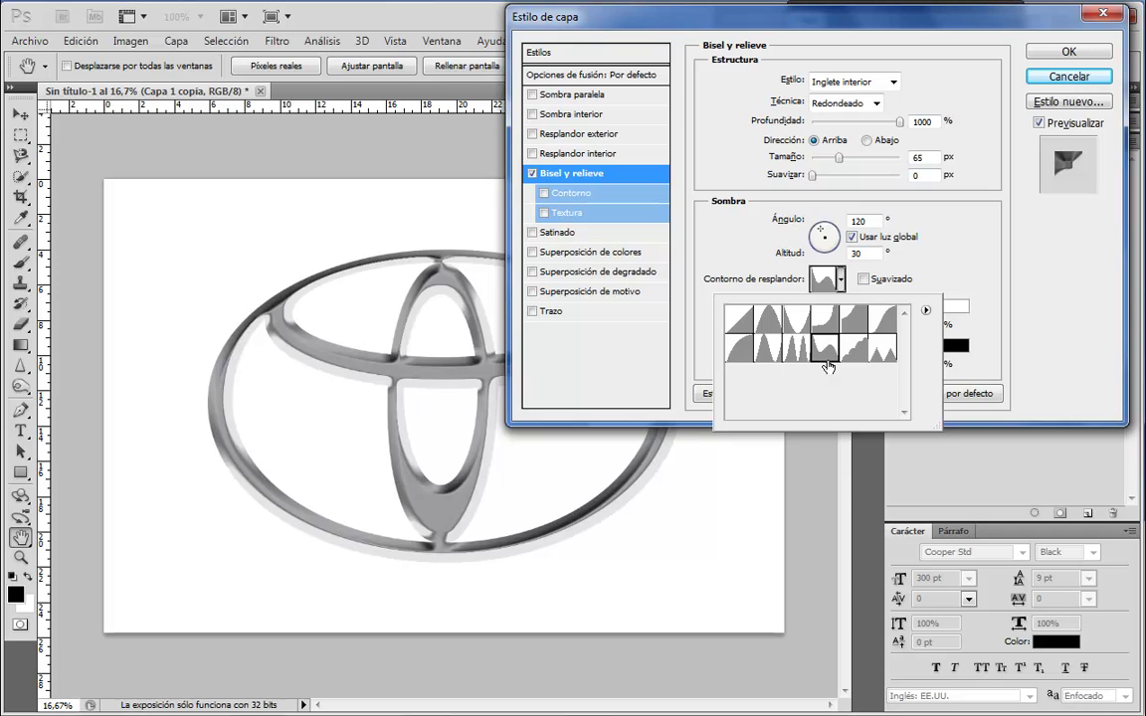
{"action": "left_click", "coordinate": [796, 354]}
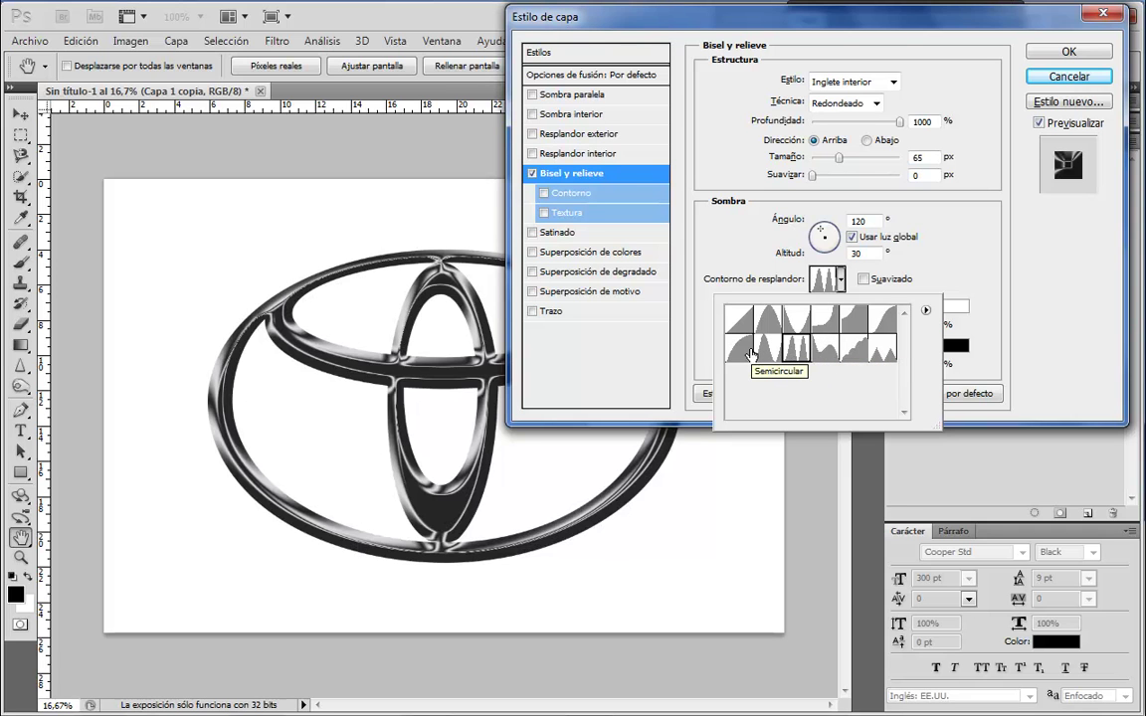
Compare several Contorno de resplandor presets again and set the narrow single-peak curve beside Semicircular for the bevel.
{"action": "left_click", "coordinate": [748, 354]}
{"action": "left_click", "coordinate": [767, 352]}
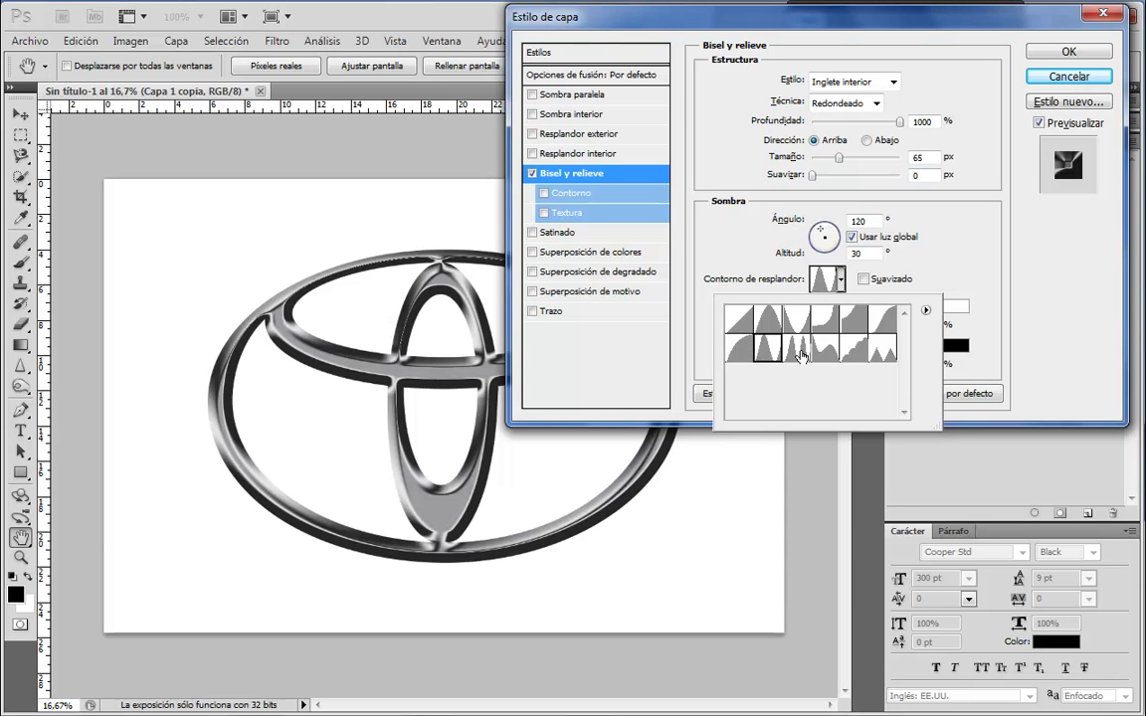
{"action": "left_click", "coordinate": [802, 356]}
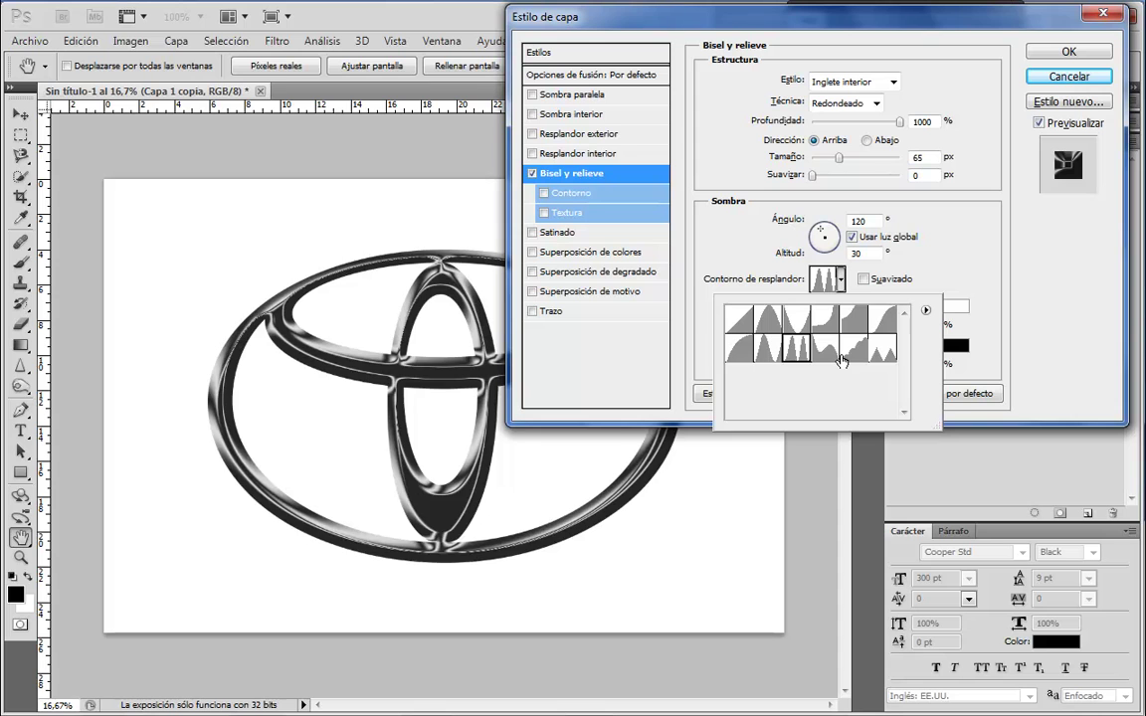
{"action": "left_click", "coordinate": [825, 360]}
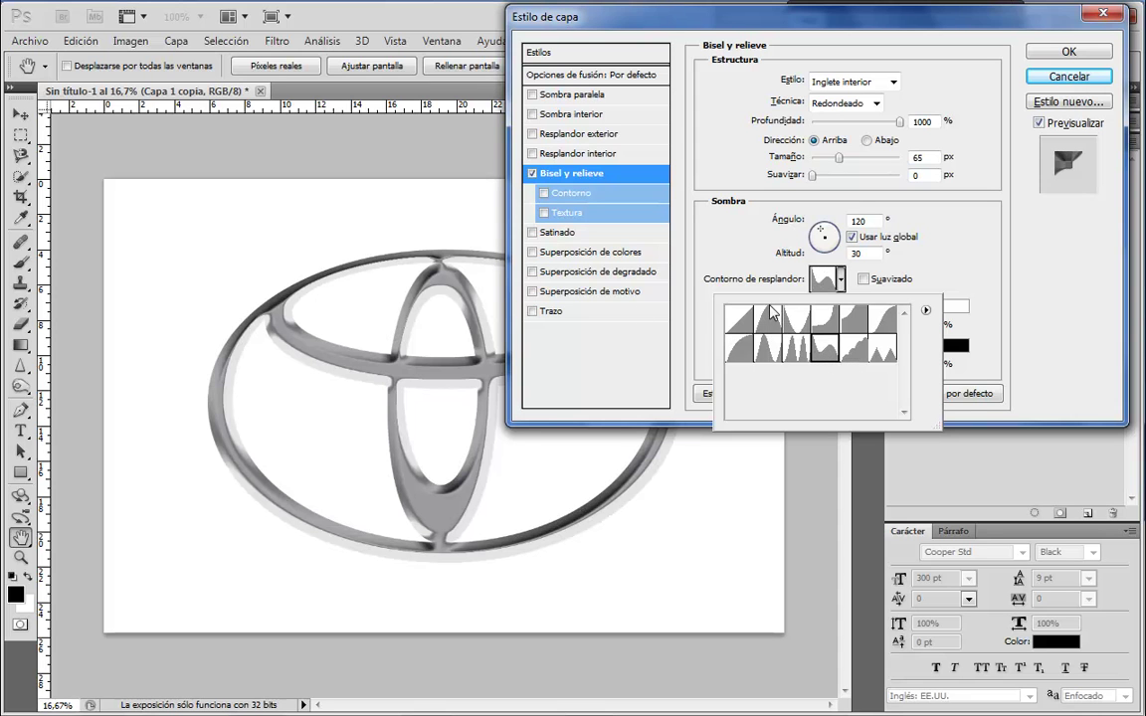
{"action": "left_click", "coordinate": [765, 356]}
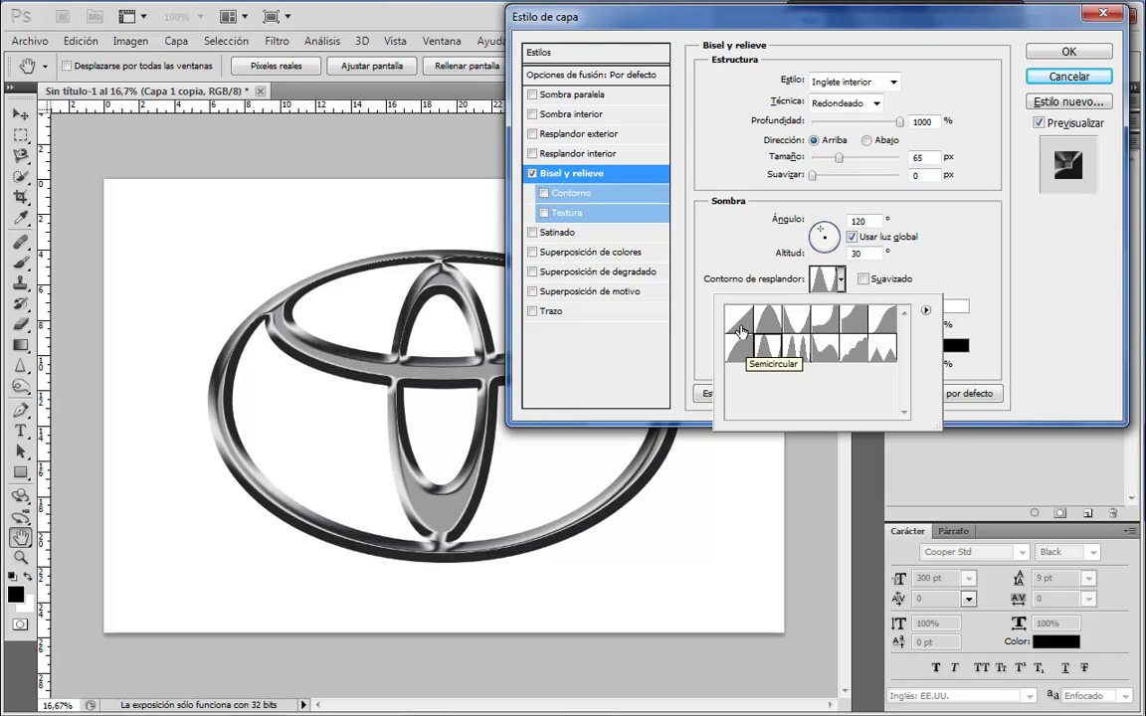
{"action": "left_click", "coordinate": [885, 320]}
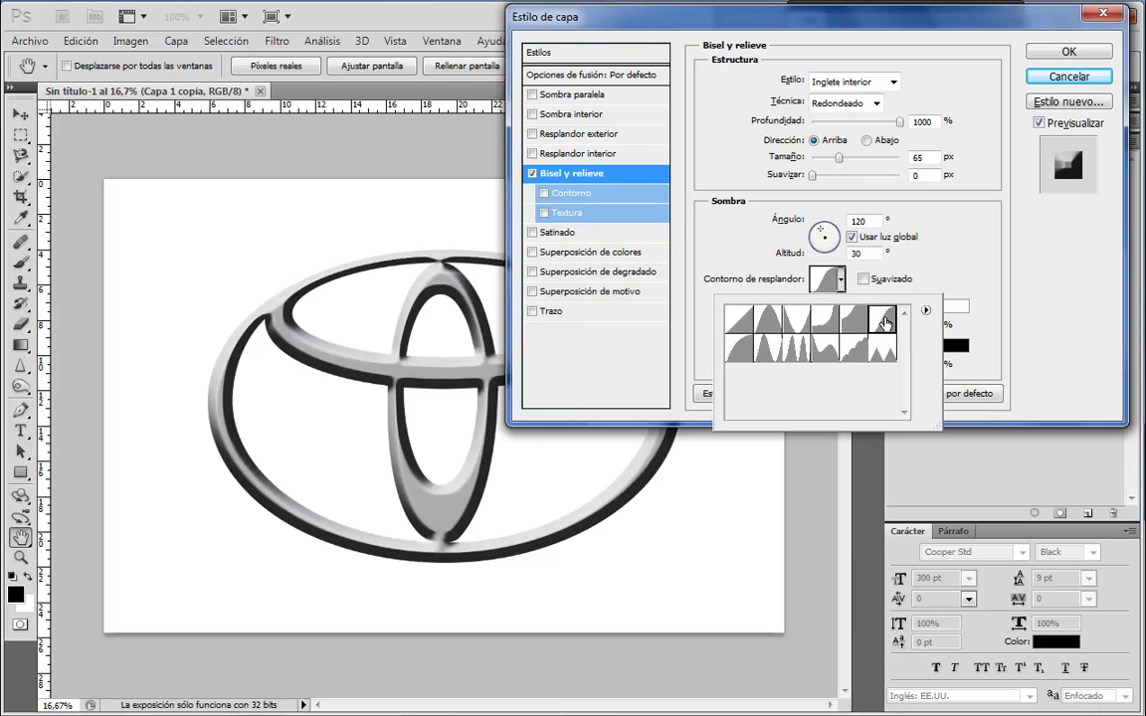
{"action": "left_click", "coordinate": [767, 358]}
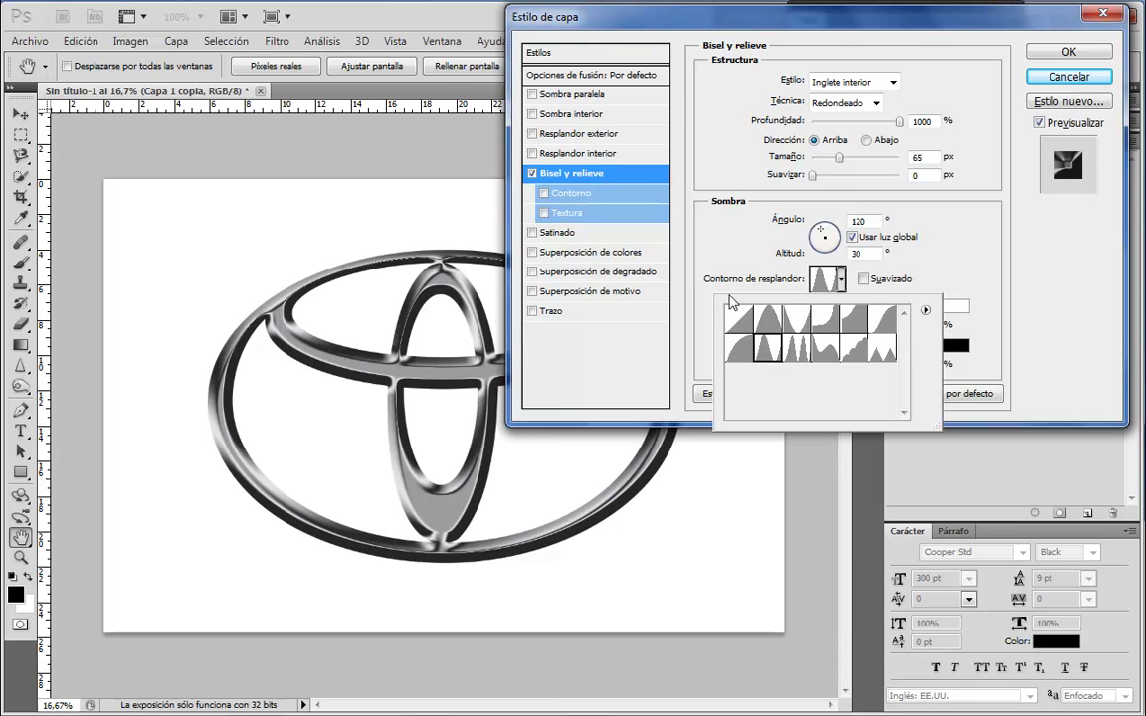
{"action": "left_click", "coordinate": [668, 209]}
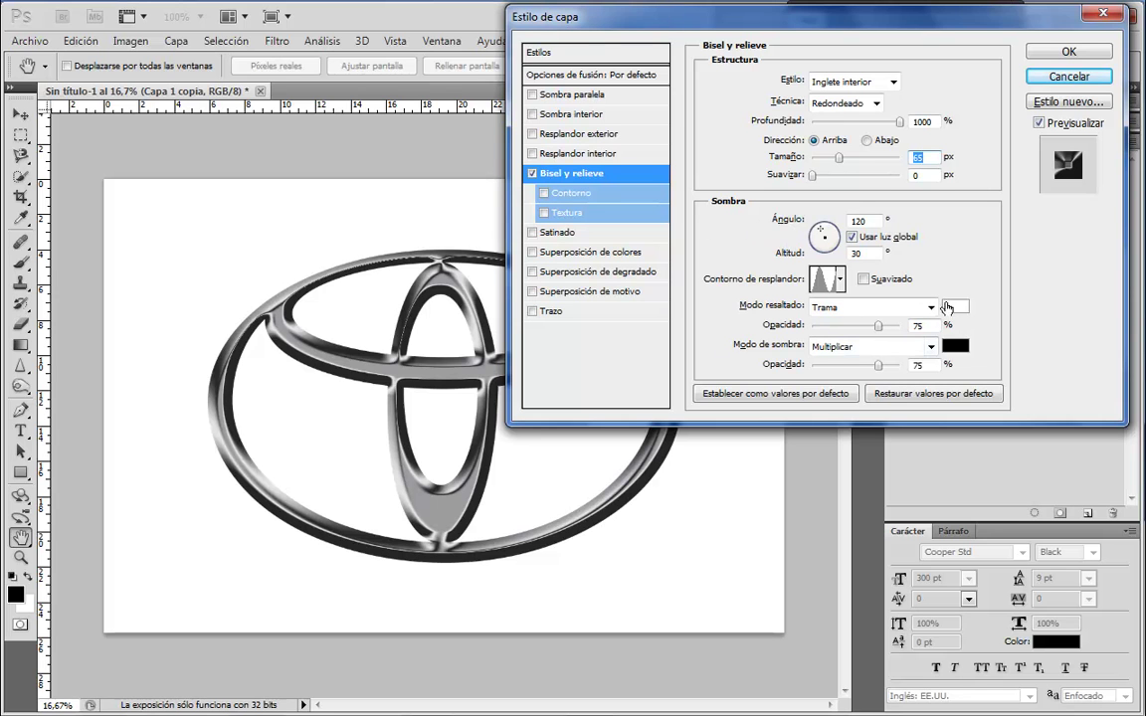
Set the bevel's shadow opacity to 75 % and enable the Contorno option under Bisel y relieve.
{"action": "mouse_move", "coordinate": [877, 365]}
{"action": "left_mouse_down"}
{"action": "mouse_move", "coordinate": [846, 371]}
{"action": "mouse_move", "coordinate": [888, 370]}
{"action": "left_mouse_up"}
{"action": "type", "text": "75"}
{"action": "left_click", "coordinate": [545, 194]}
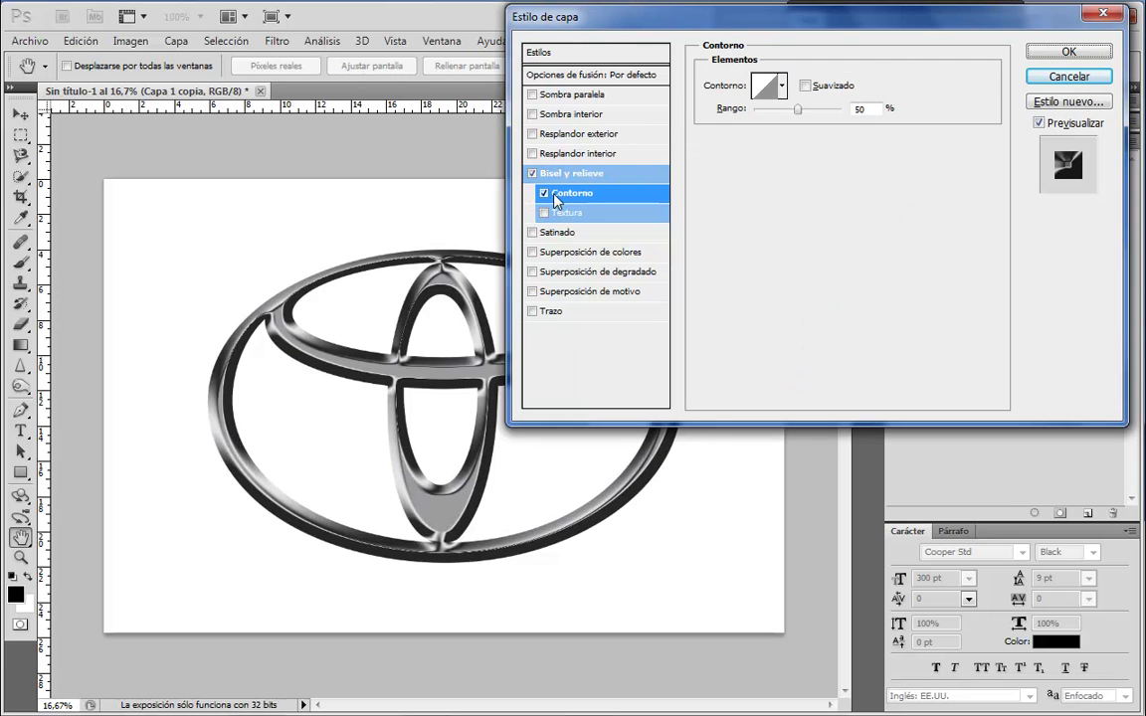
Preview the contour presets for the bevel's Contorno option on the logo, and return to the straight linear one.
{"action": "left_click", "coordinate": [783, 90]}
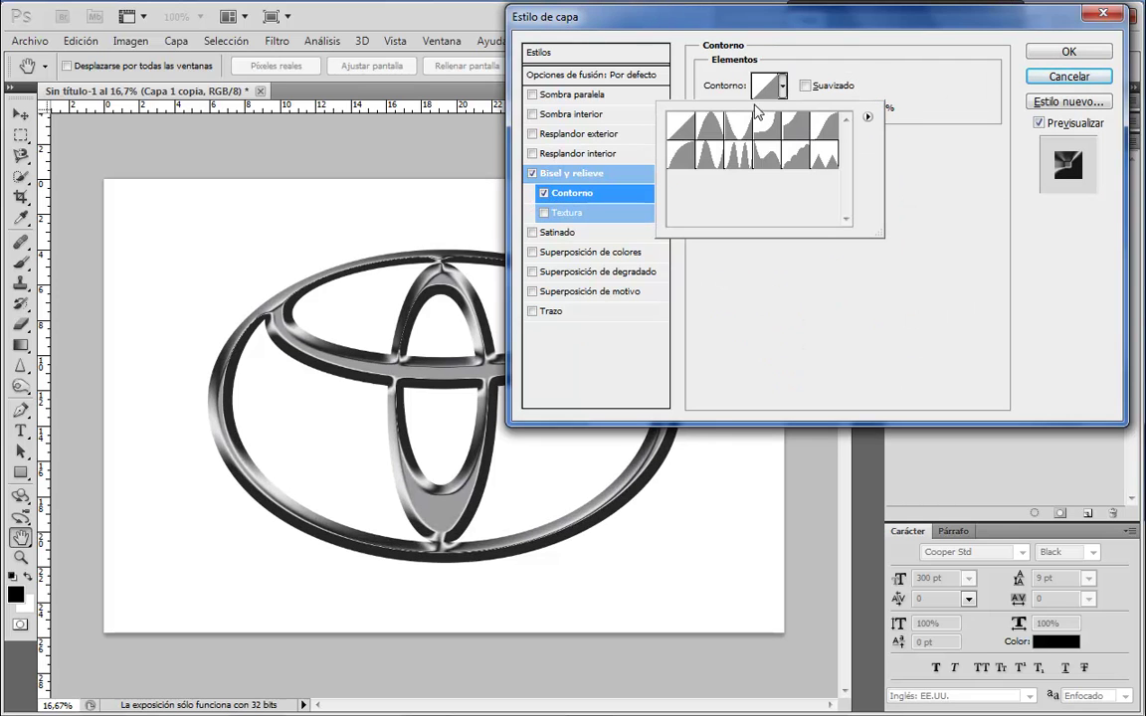
{"action": "left_click", "coordinate": [709, 126]}
{"action": "left_click", "coordinate": [736, 127]}
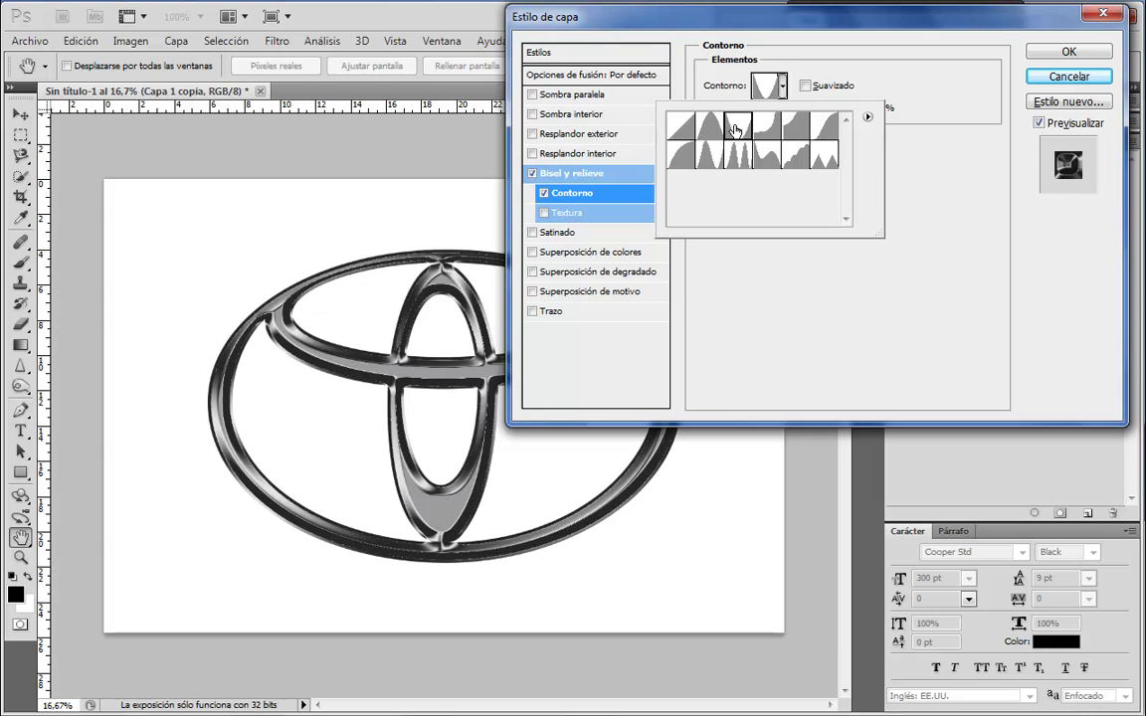
{"action": "left_click", "coordinate": [764, 128]}
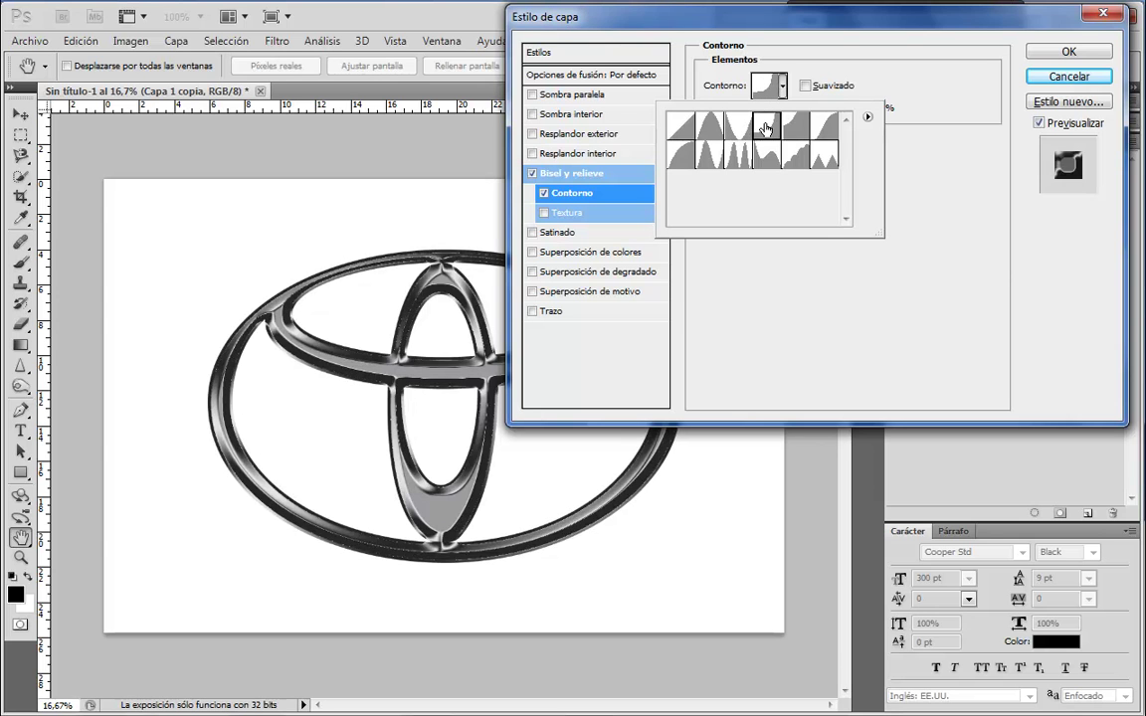
{"action": "left_click", "coordinate": [796, 130]}
{"action": "left_click", "coordinate": [738, 125]}
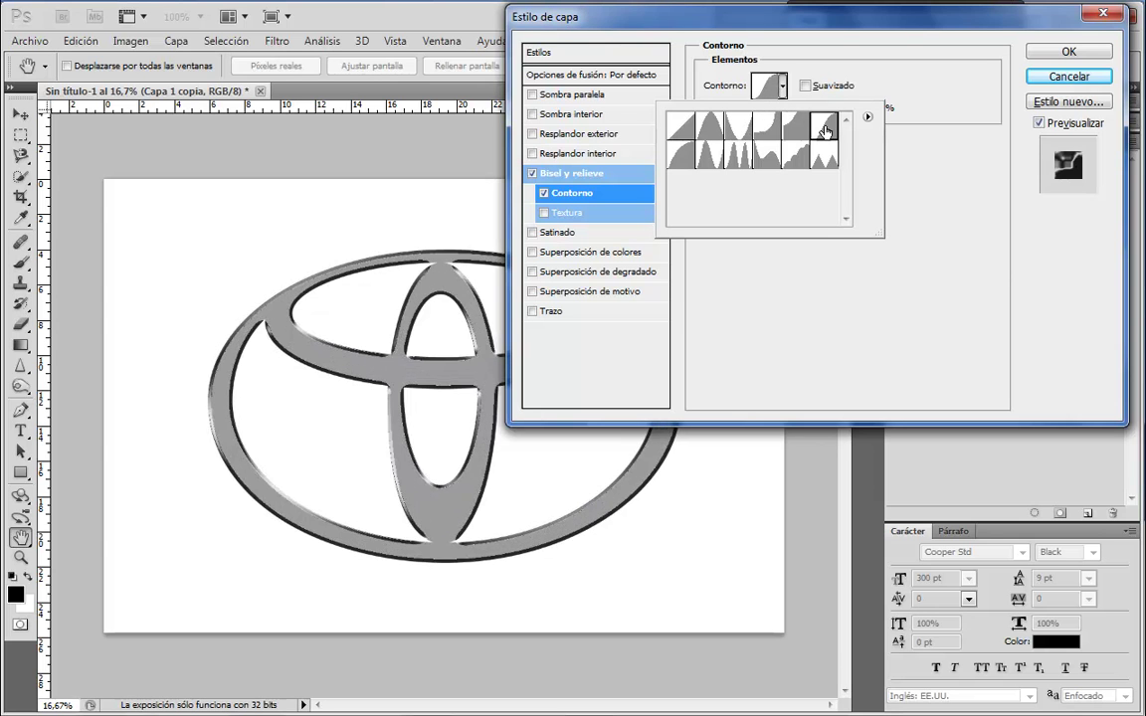
{"action": "left_click", "coordinate": [825, 159]}
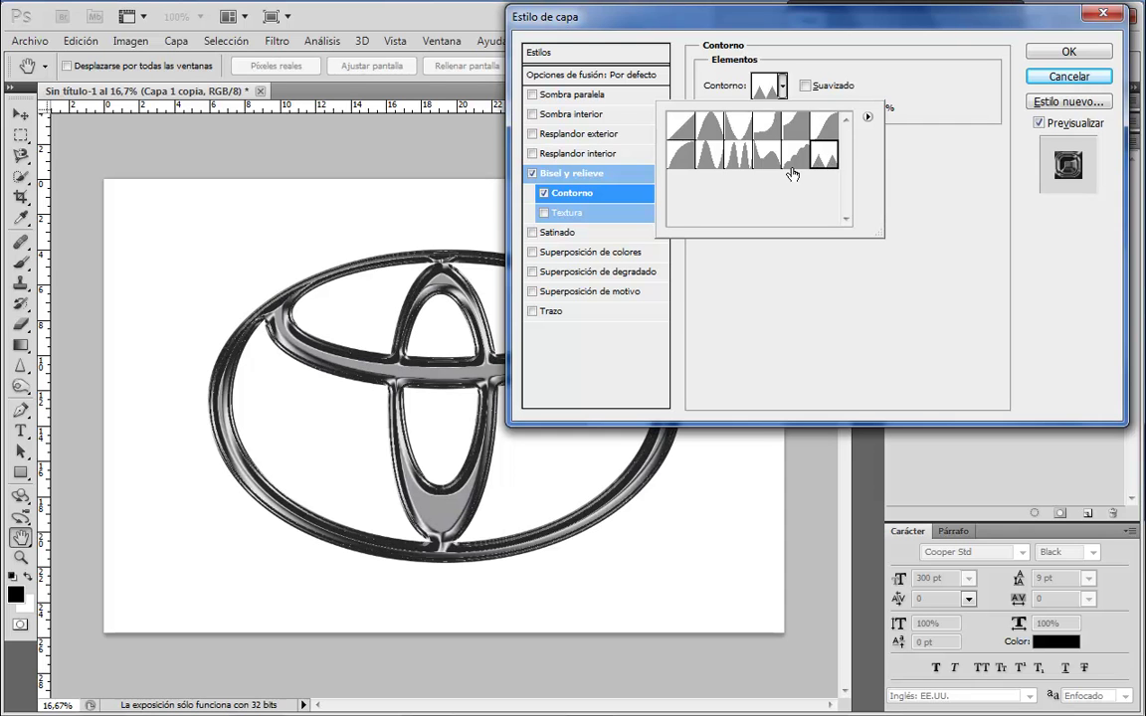
{"action": "left_click", "coordinate": [793, 166]}
{"action": "left_click", "coordinate": [766, 159]}
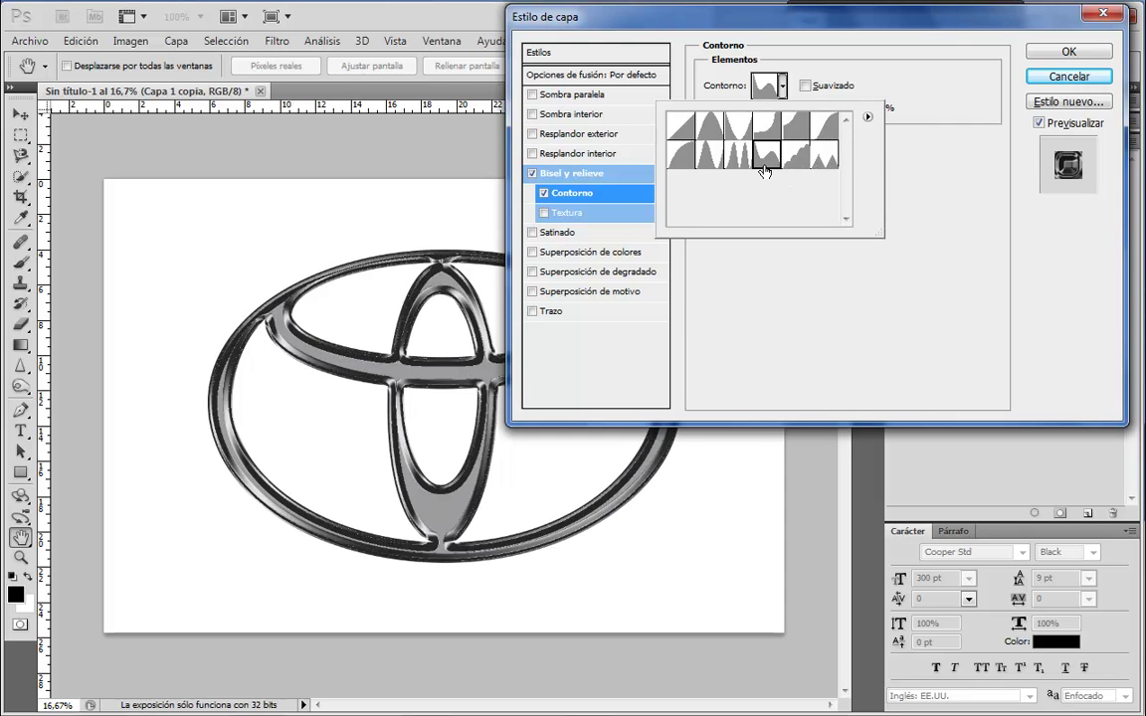
{"action": "left_click", "coordinate": [731, 159]}
{"action": "left_click", "coordinate": [706, 159]}
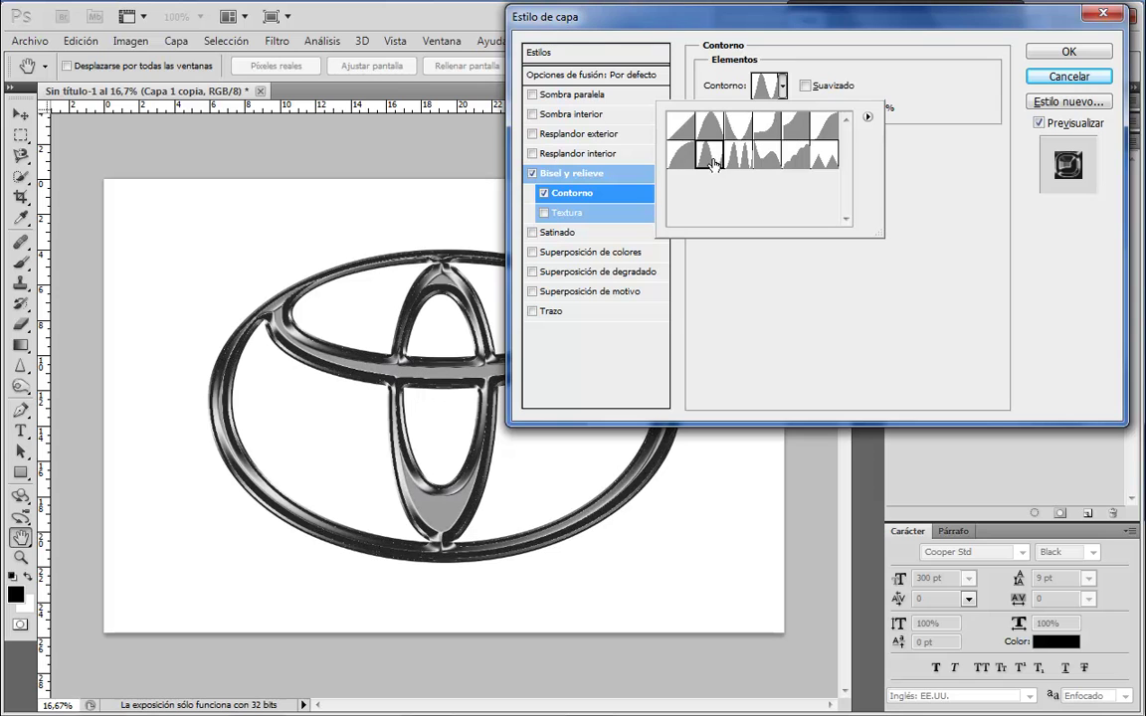
{"action": "left_click", "coordinate": [699, 124]}
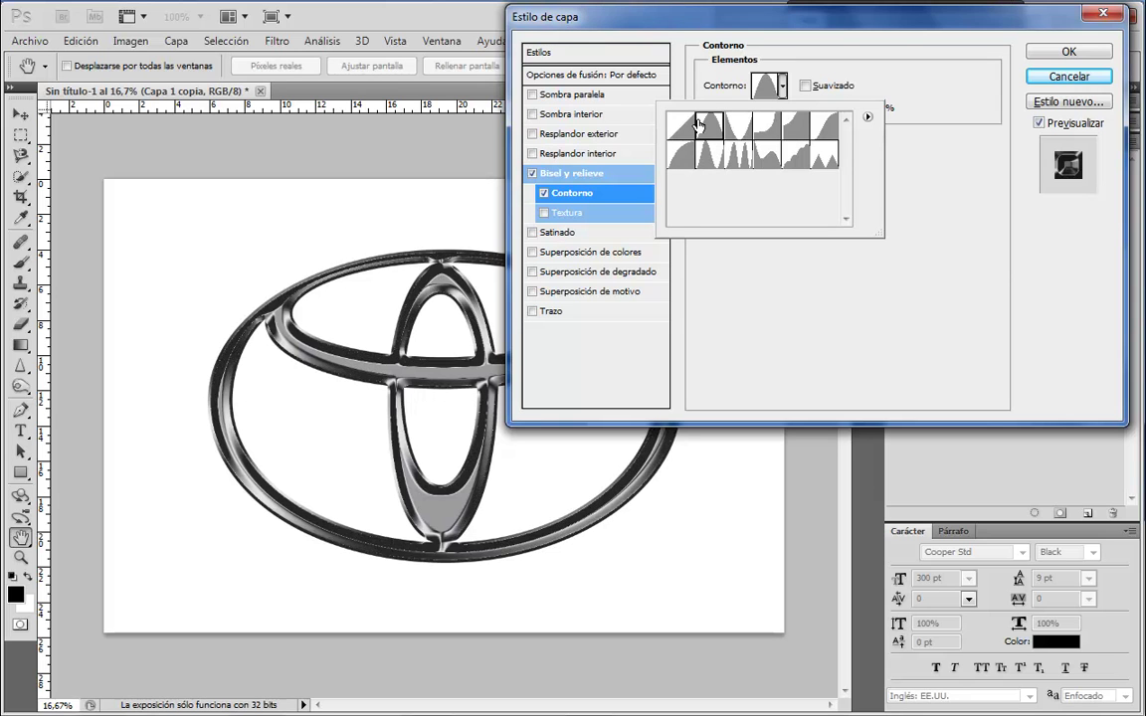
{"action": "left_click", "coordinate": [687, 125]}
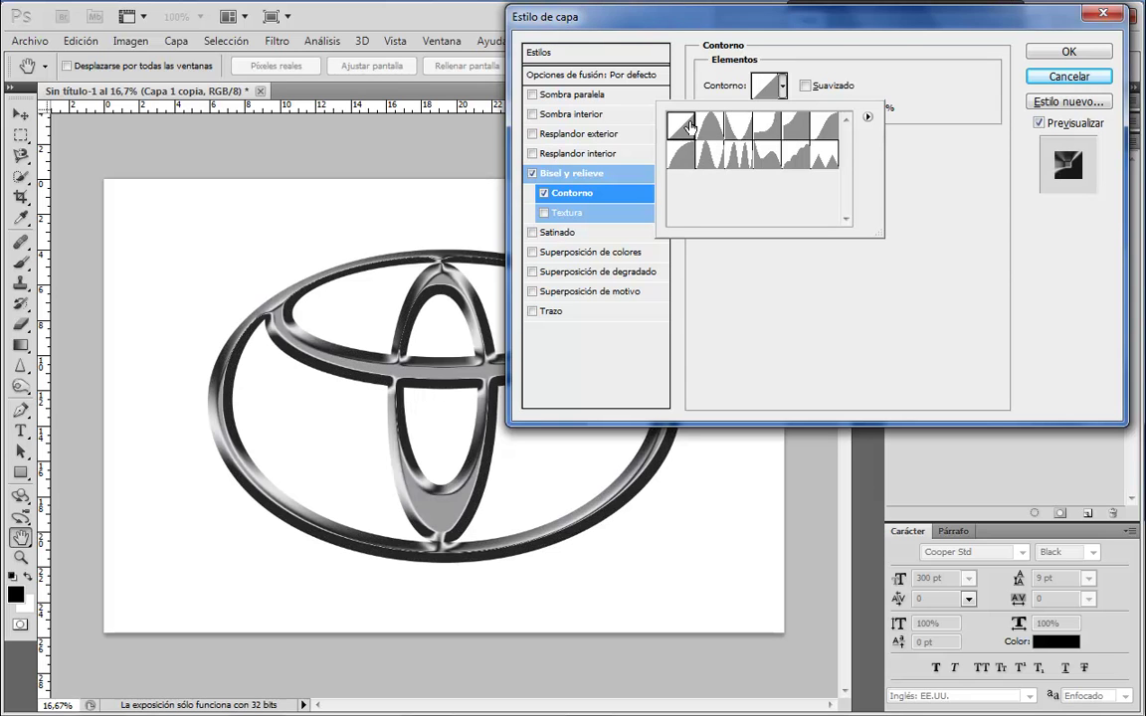
Set the bevel's Contorno to the S-shaped curve preset and enable the Satinado effect.
{"action": "left_click", "coordinate": [948, 298]}
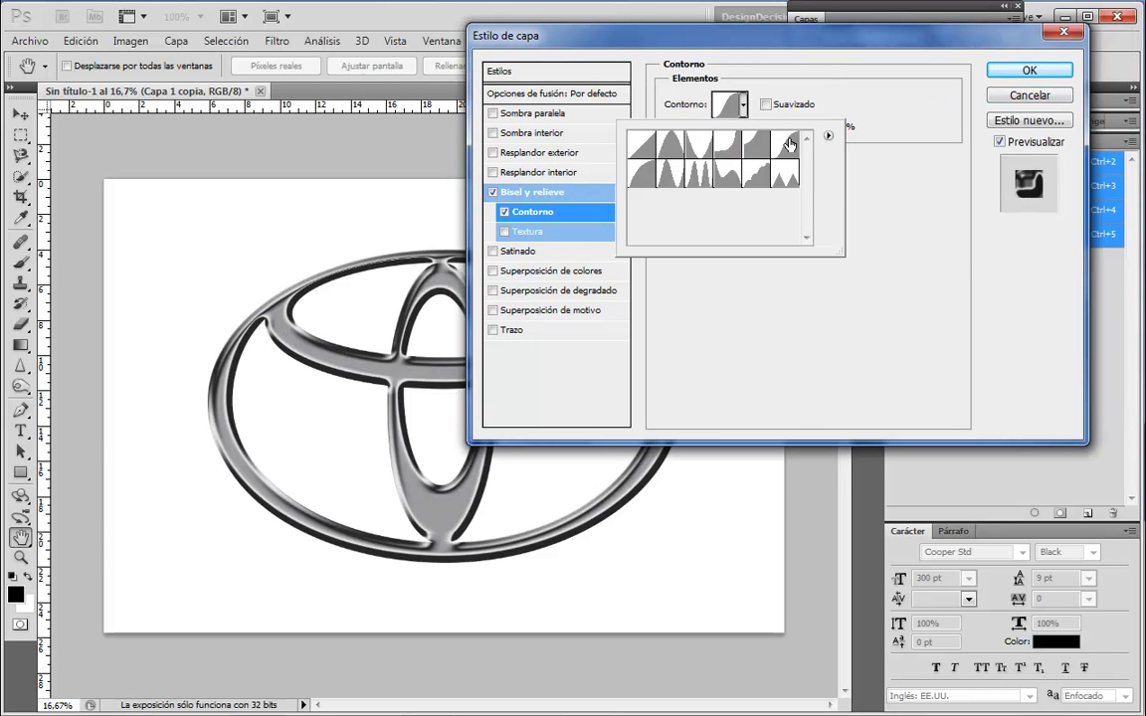
{"action": "left_click", "coordinate": [892, 202]}
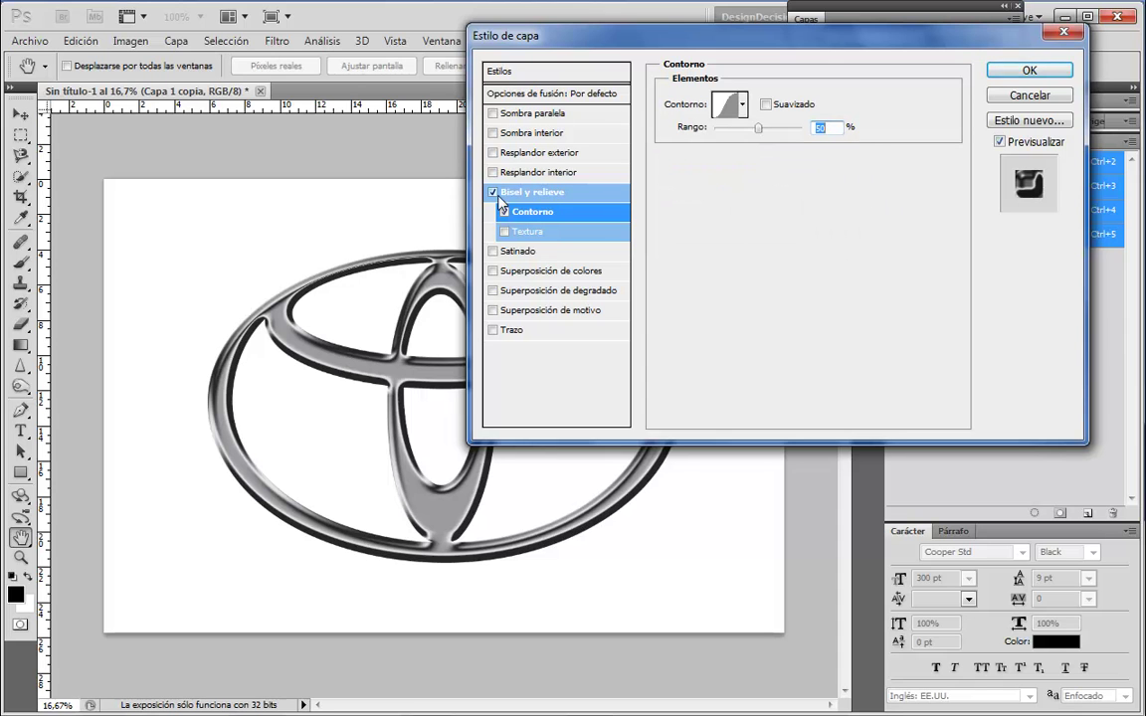
{"action": "left_click", "coordinate": [518, 252]}
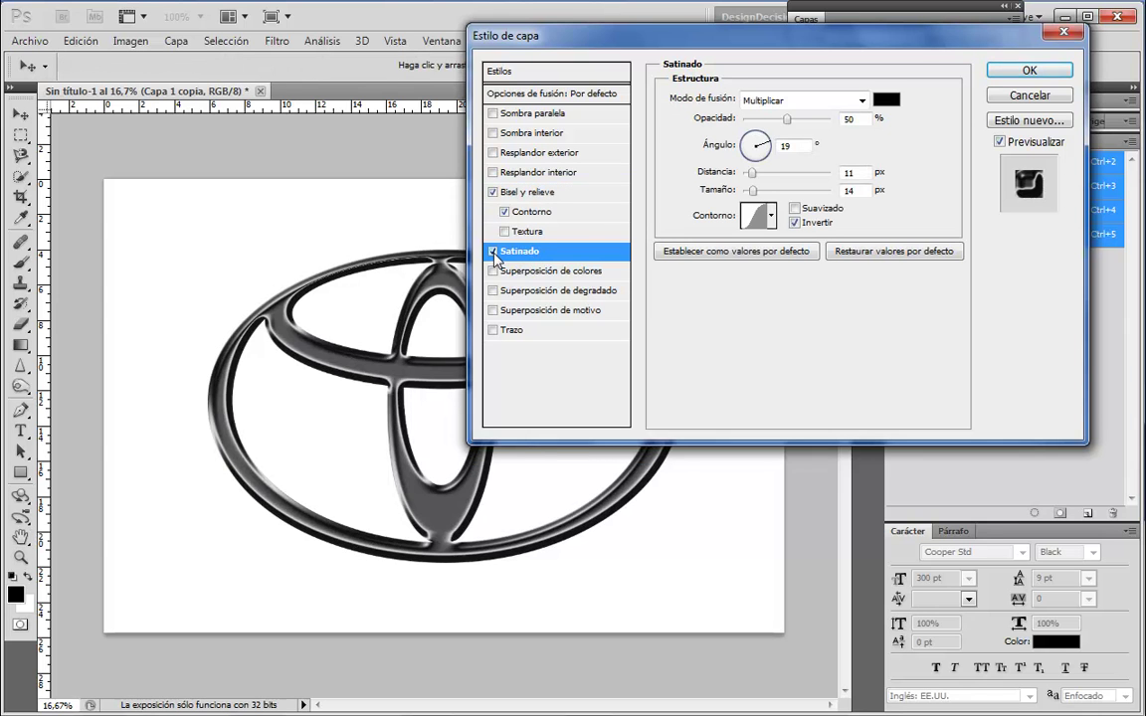
Disable the Satinado effect on the logo copy.
{"action": "left_click", "coordinate": [492, 251]}
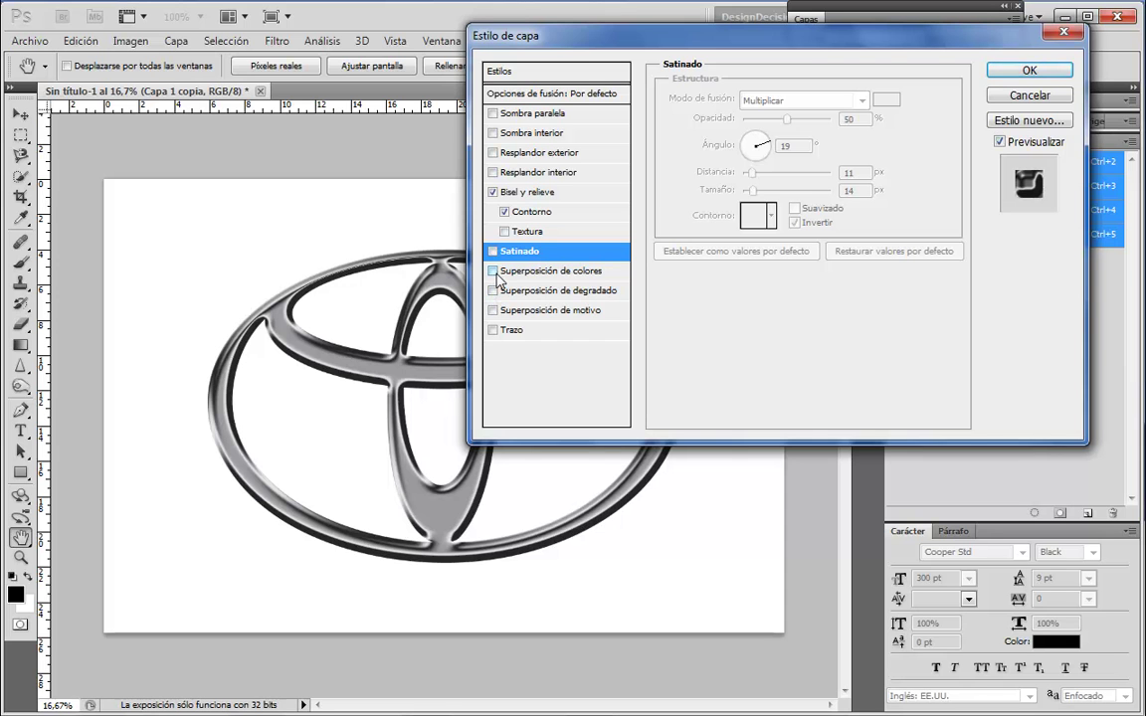
Try a red Superposición de colores on the logo, look through its blend modes, and turn the effect off again.
{"action": "left_click", "coordinate": [492, 272]}
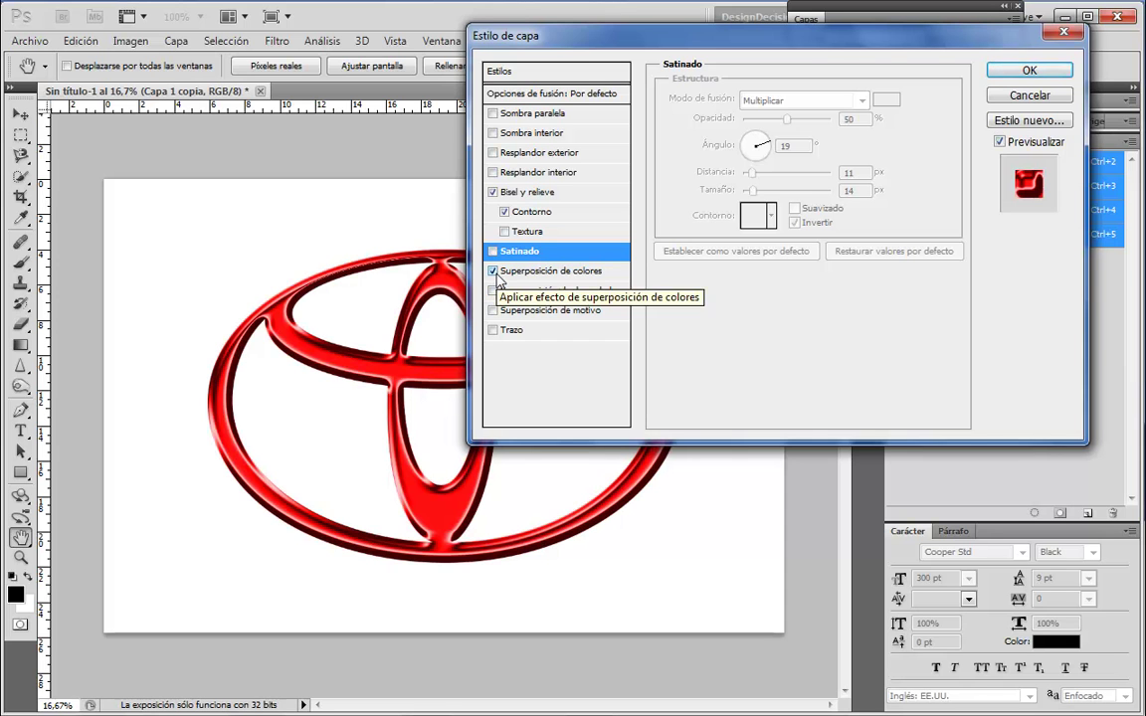
{"action": "left_click", "coordinate": [594, 279]}
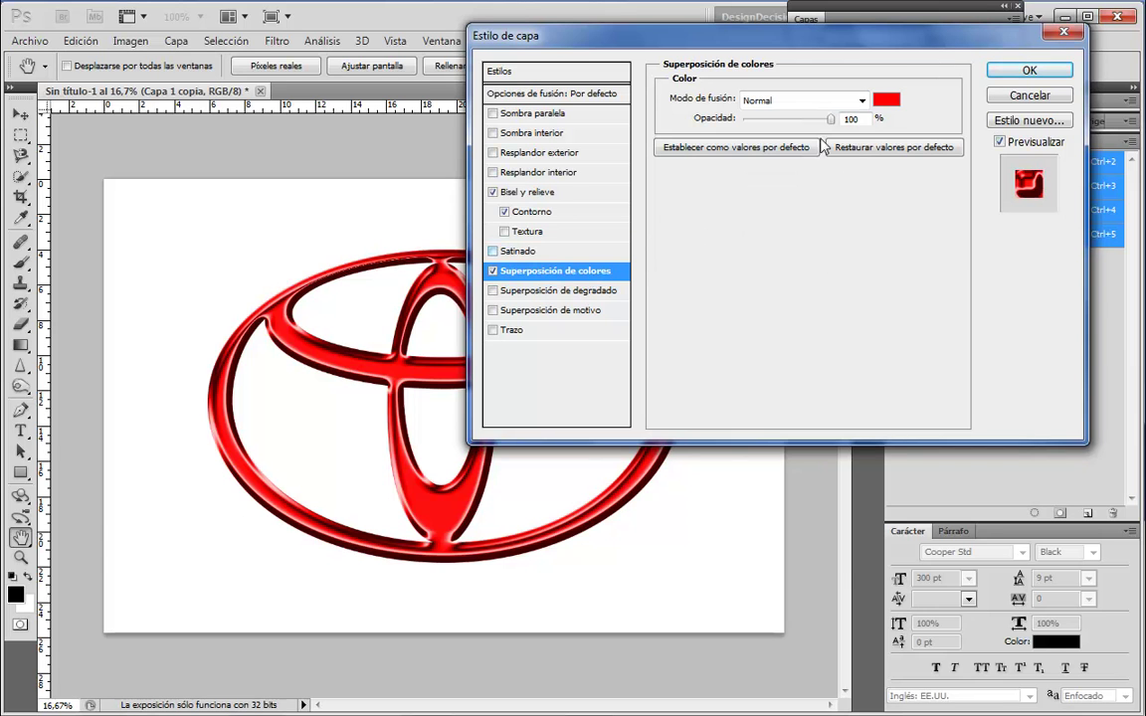
{"action": "left_click", "coordinate": [862, 101]}
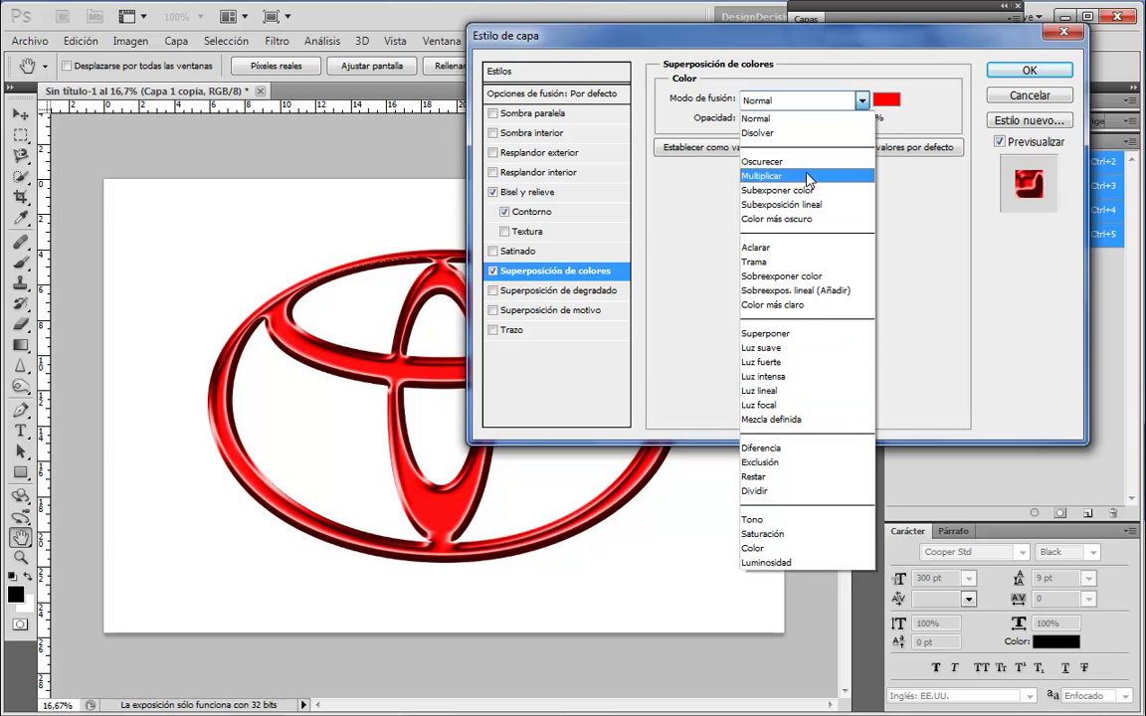
{"action": "left_click", "coordinate": [904, 249]}
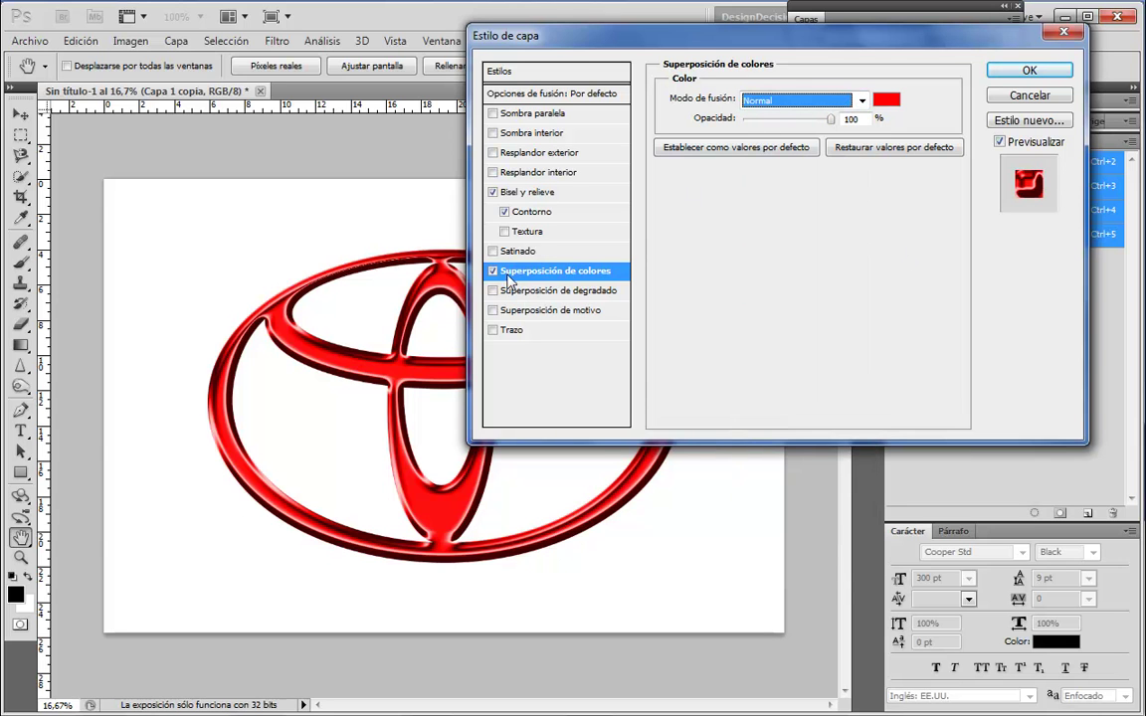
{"action": "left_click", "coordinate": [493, 271]}
Enable Superposición de degradado on the logo, compare the Normal blend mode, and set the mode to Trama.
{"action": "left_click", "coordinate": [493, 290]}
{"action": "left_click", "coordinate": [524, 295]}
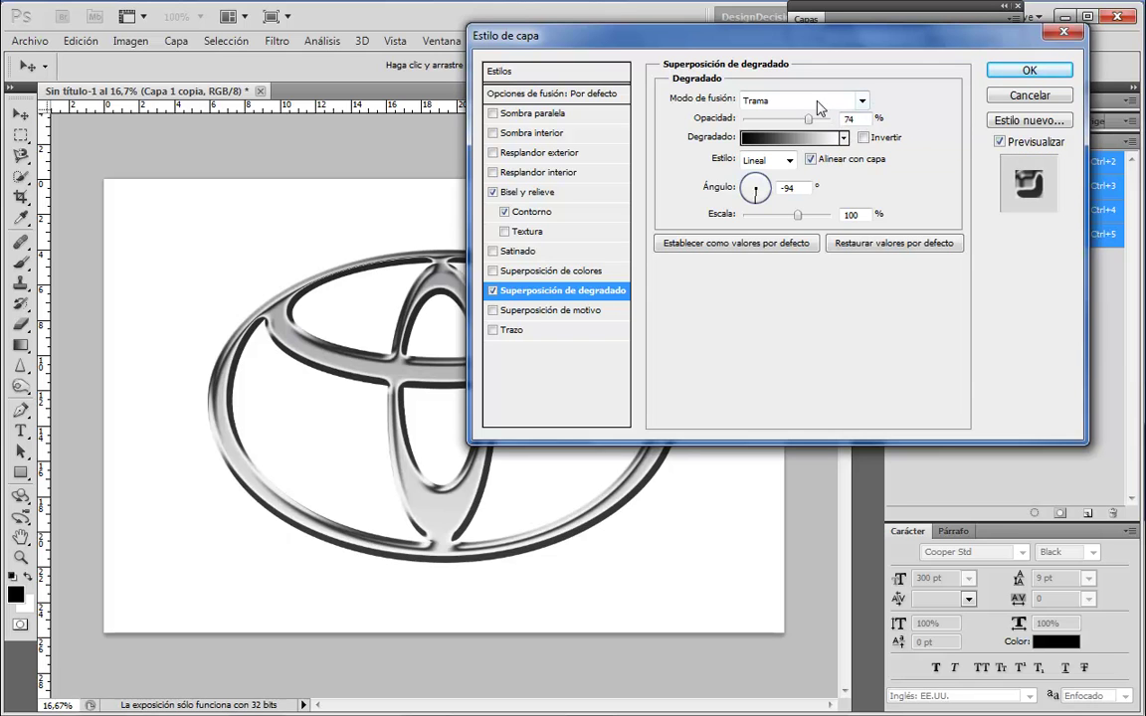
{"action": "left_click", "coordinate": [865, 102]}
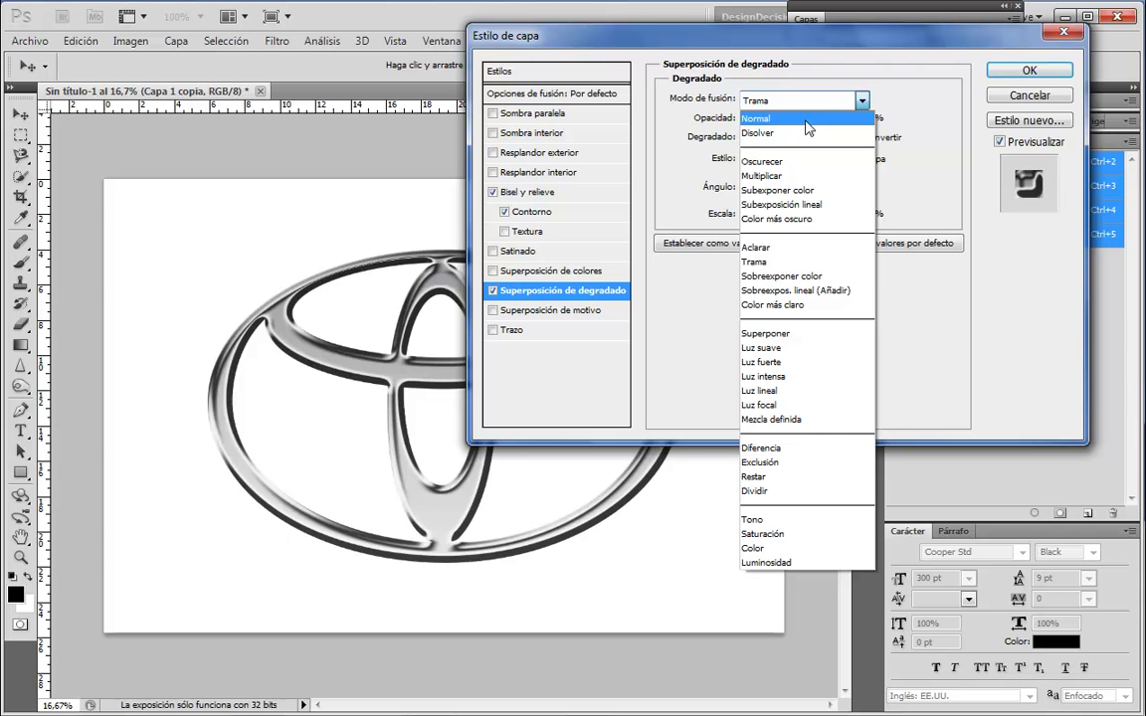
{"action": "left_click", "coordinate": [814, 117]}
{"action": "left_click", "coordinate": [851, 105]}
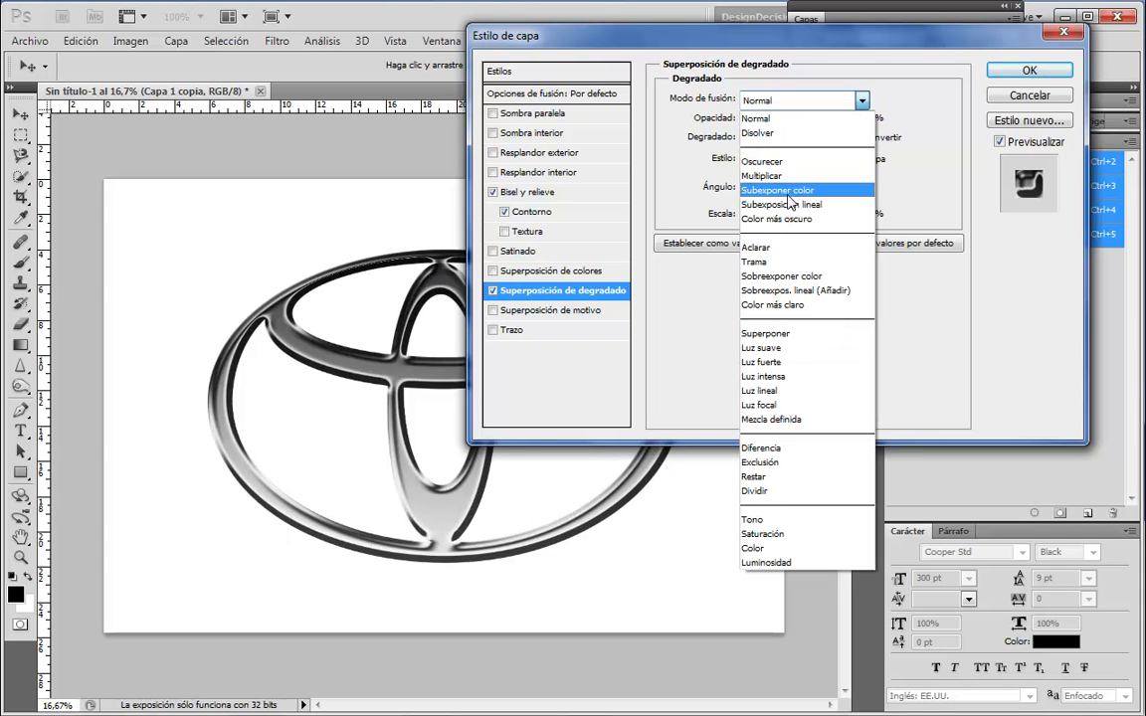
{"action": "left_click", "coordinate": [784, 241]}
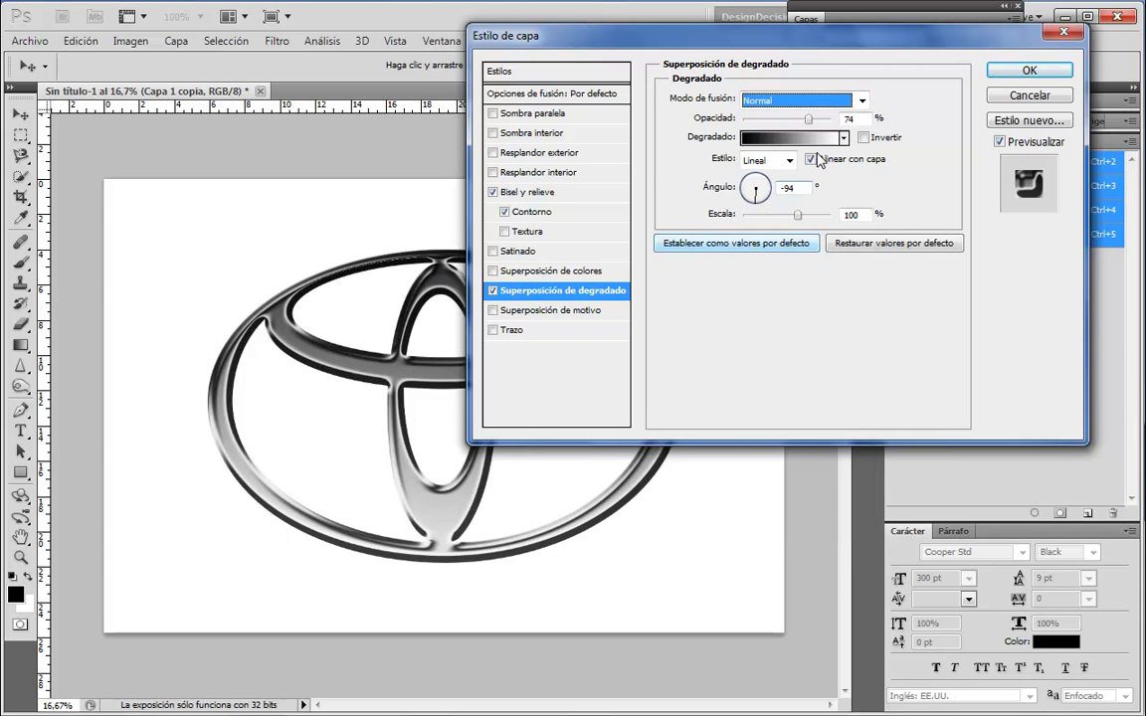
{"action": "left_click", "coordinate": [863, 100]}
{"action": "left_click", "coordinate": [754, 262]}
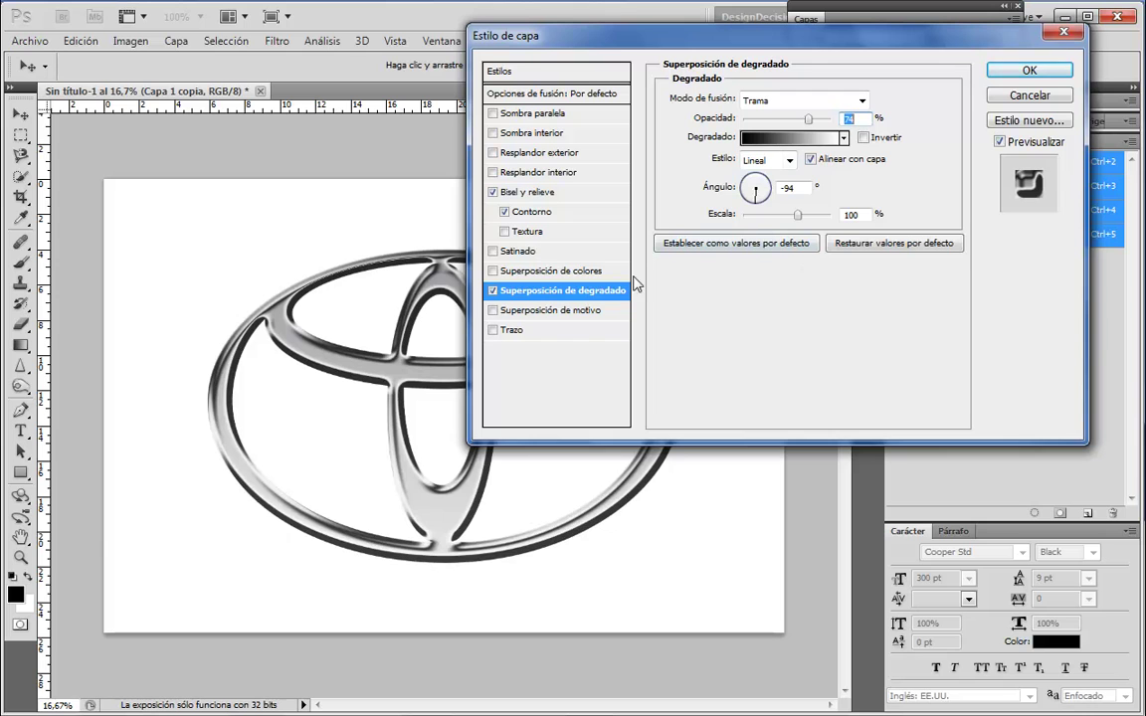
Try Superposición de motivo with the available patterns on the logo and turn the effect off again.
{"action": "left_click", "coordinate": [551, 311]}
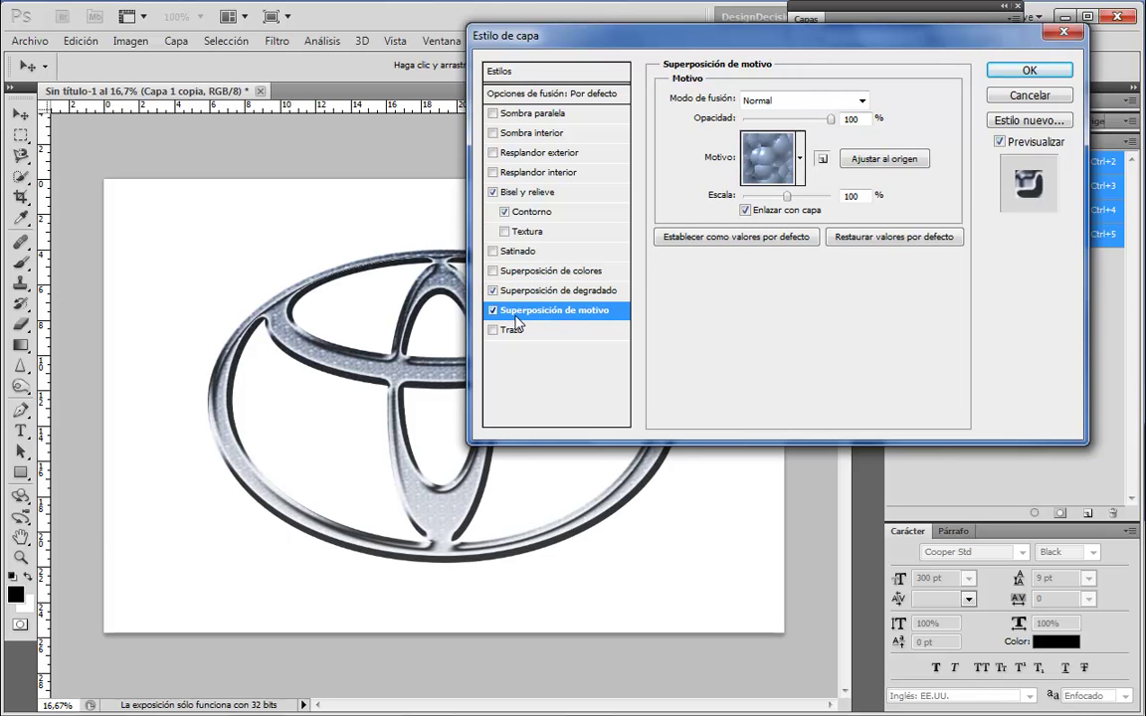
{"action": "left_click", "coordinate": [725, 151]}
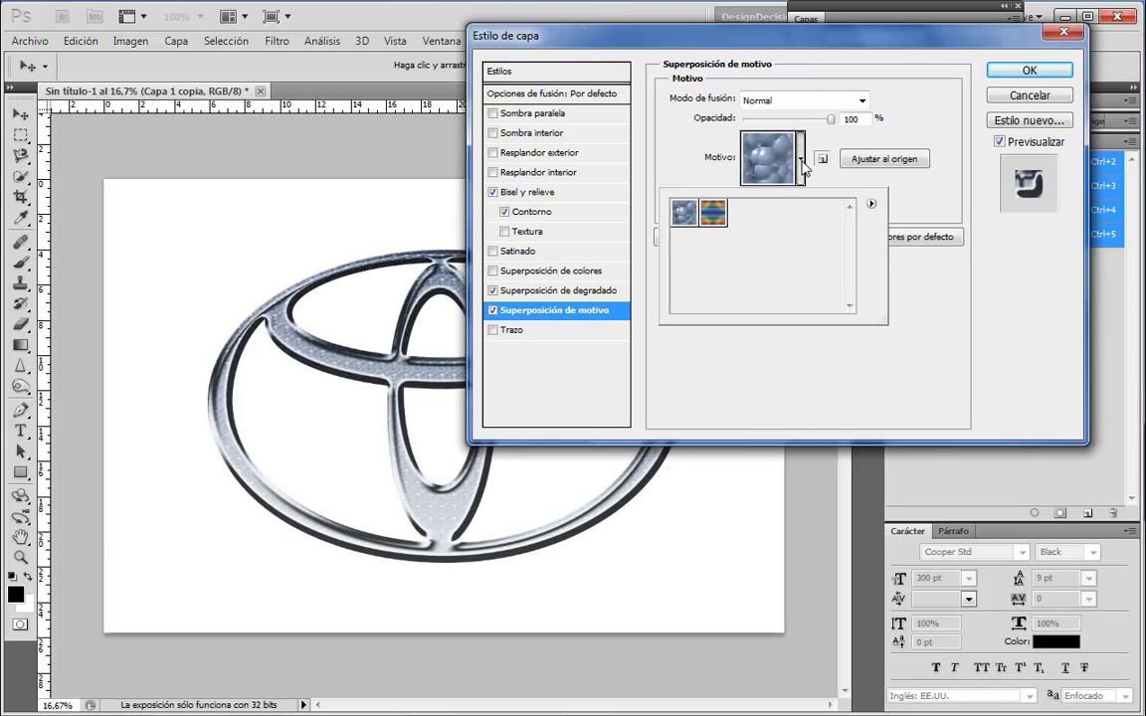
{"action": "left_click", "coordinate": [712, 216]}
{"action": "left_click", "coordinate": [684, 212]}
{"action": "left_click", "coordinate": [642, 139]}
{"action": "left_click", "coordinate": [492, 311]}
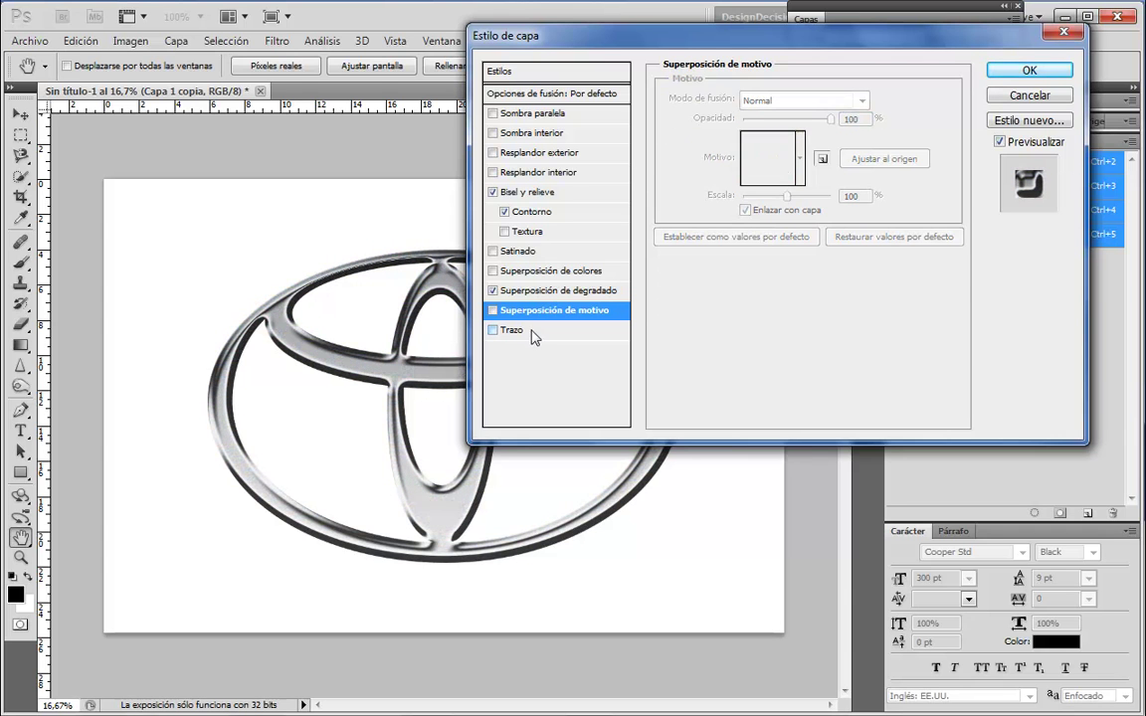
Enable Trazo on the logo, compare several outline sizes, and set the black outline's size to 13 px.
{"action": "left_click", "coordinate": [514, 333]}
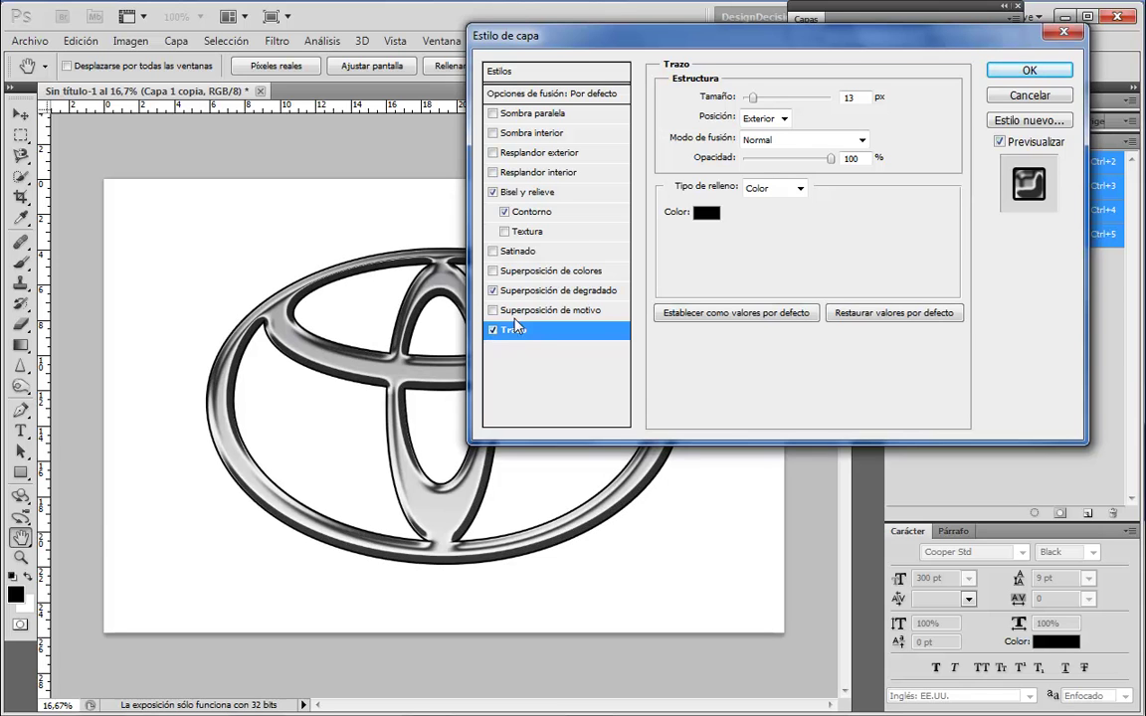
{"action": "mouse_move", "coordinate": [756, 102]}
{"action": "left_mouse_down"}
{"action": "mouse_move", "coordinate": [765, 98]}
{"action": "mouse_move", "coordinate": [747, 98]}
{"action": "mouse_move", "coordinate": [757, 111]}
{"action": "left_mouse_up"}
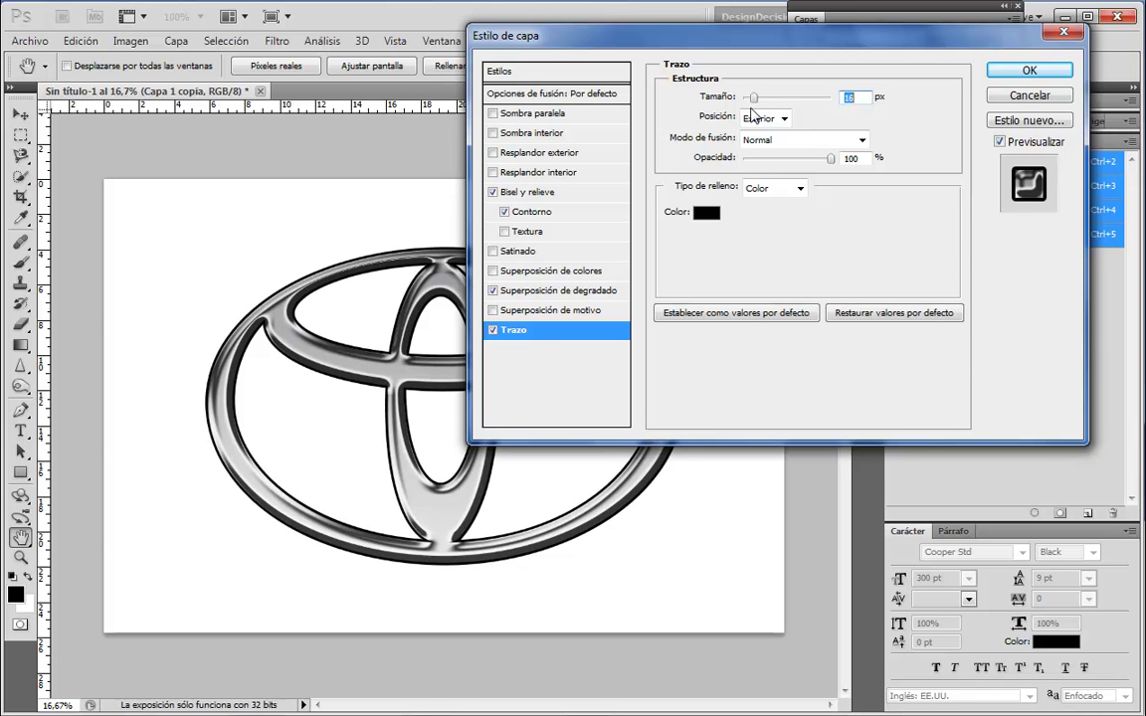
{"action": "mouse_move", "coordinate": [756, 102]}
{"action": "left_mouse_down"}
{"action": "mouse_move", "coordinate": [773, 102]}
{"action": "mouse_move", "coordinate": [750, 103]}
{"action": "left_mouse_up"}
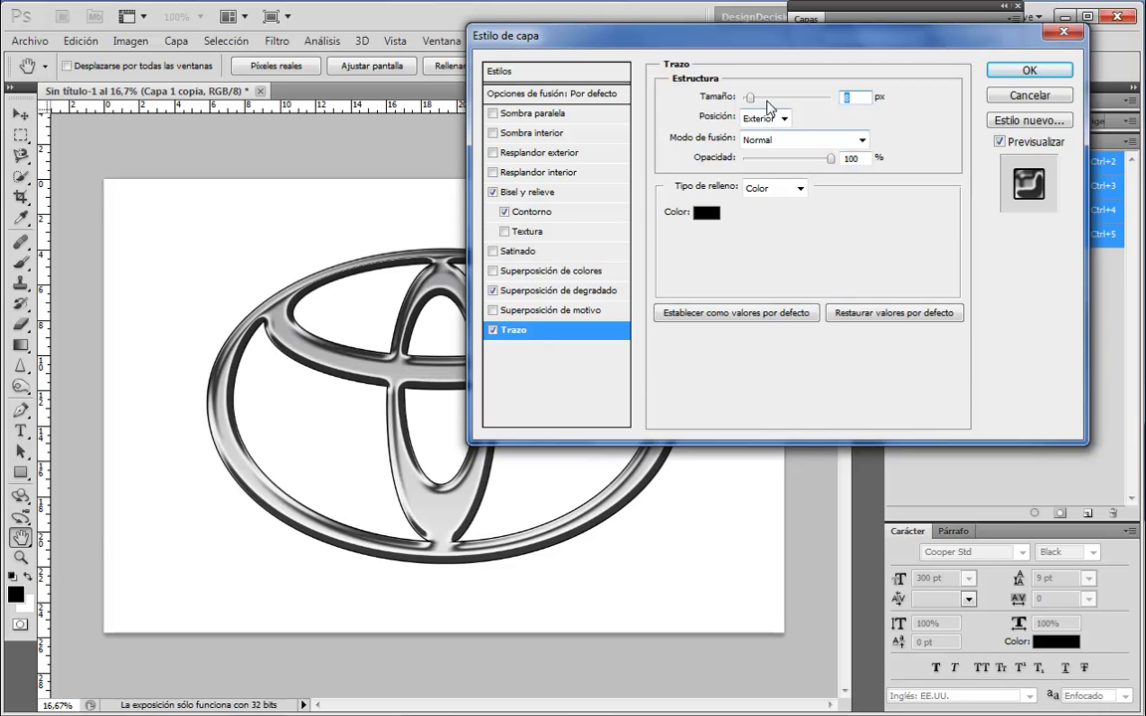
{"action": "left_click_drag", "start_coordinate": [749, 101], "coordinate": [758, 100]}
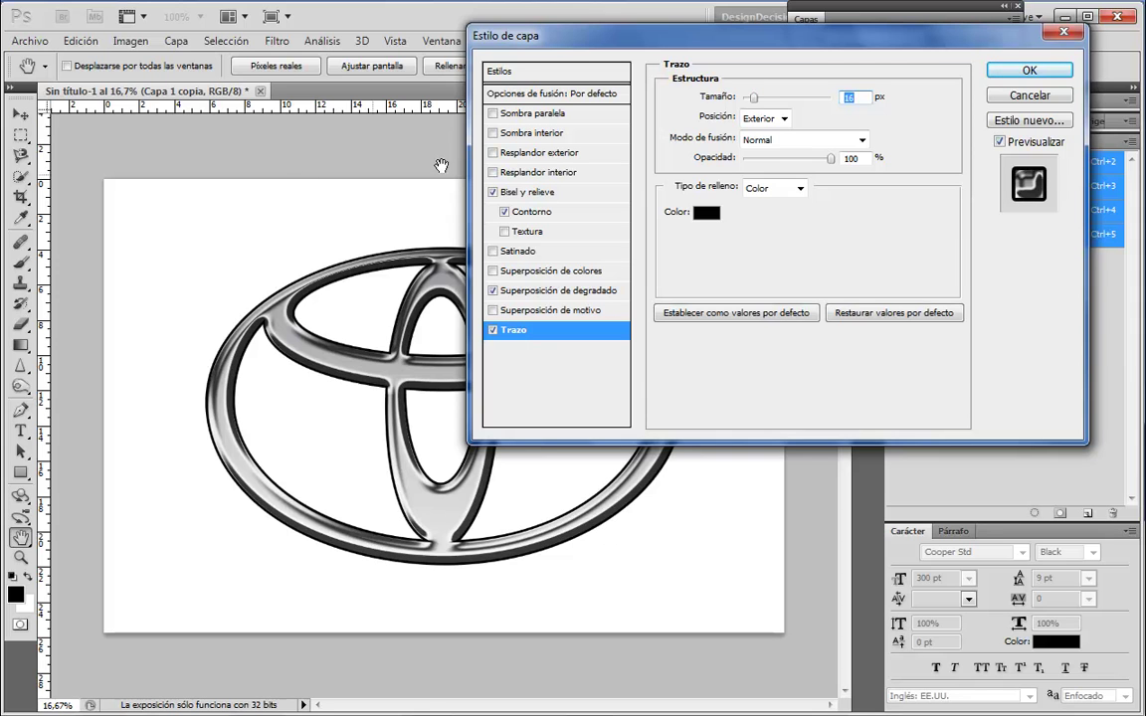
{"action": "left_click_drag", "start_coordinate": [756, 104], "coordinate": [750, 99]}
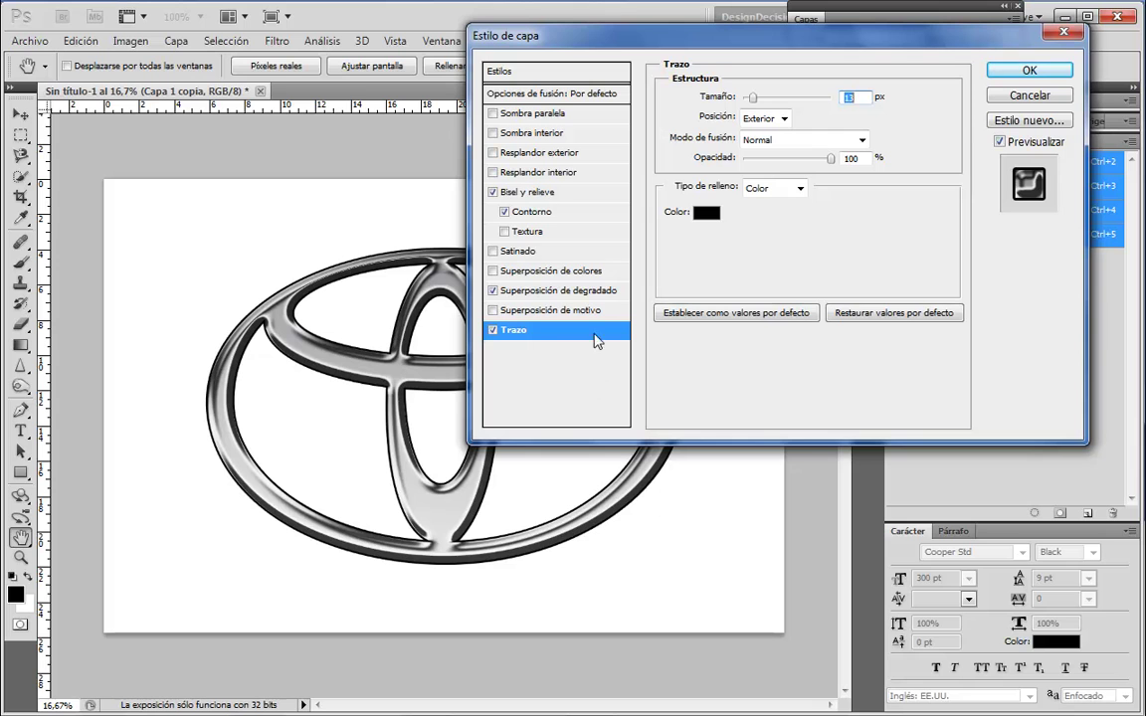
Enable Sombra paralela, test larger size and extension values, and revert to 59 px size and 15 % extension.
{"action": "left_click", "coordinate": [532, 115]}
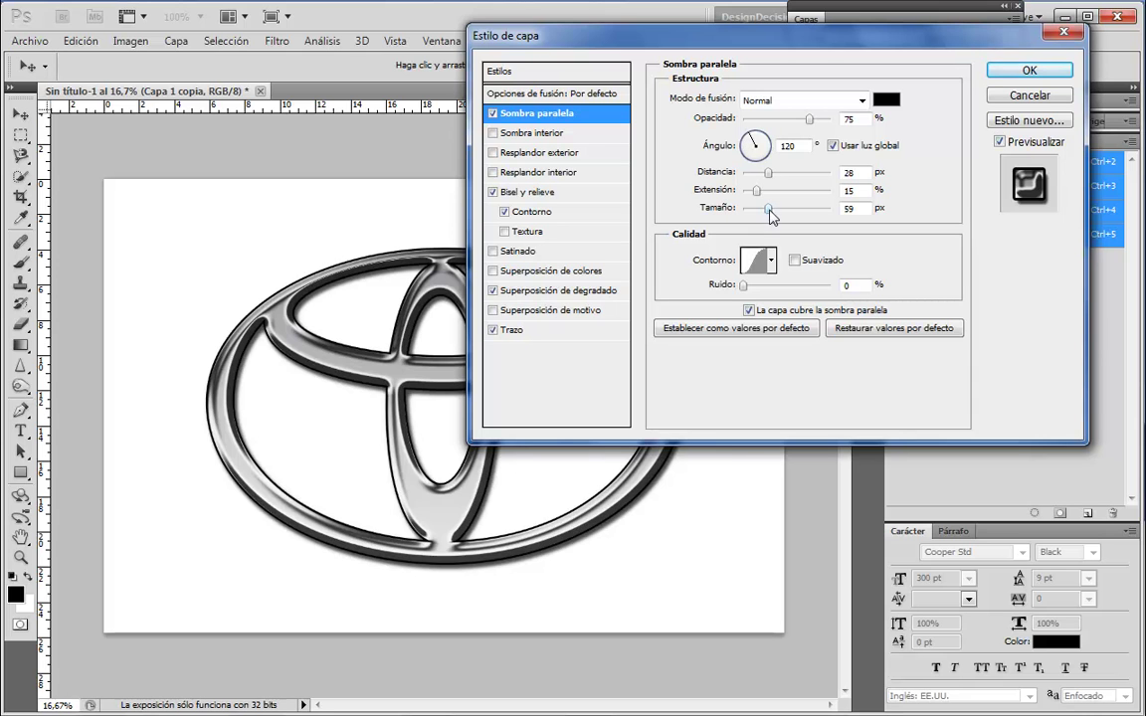
{"action": "left_click_drag", "start_coordinate": [792, 215], "coordinate": [811, 215]}
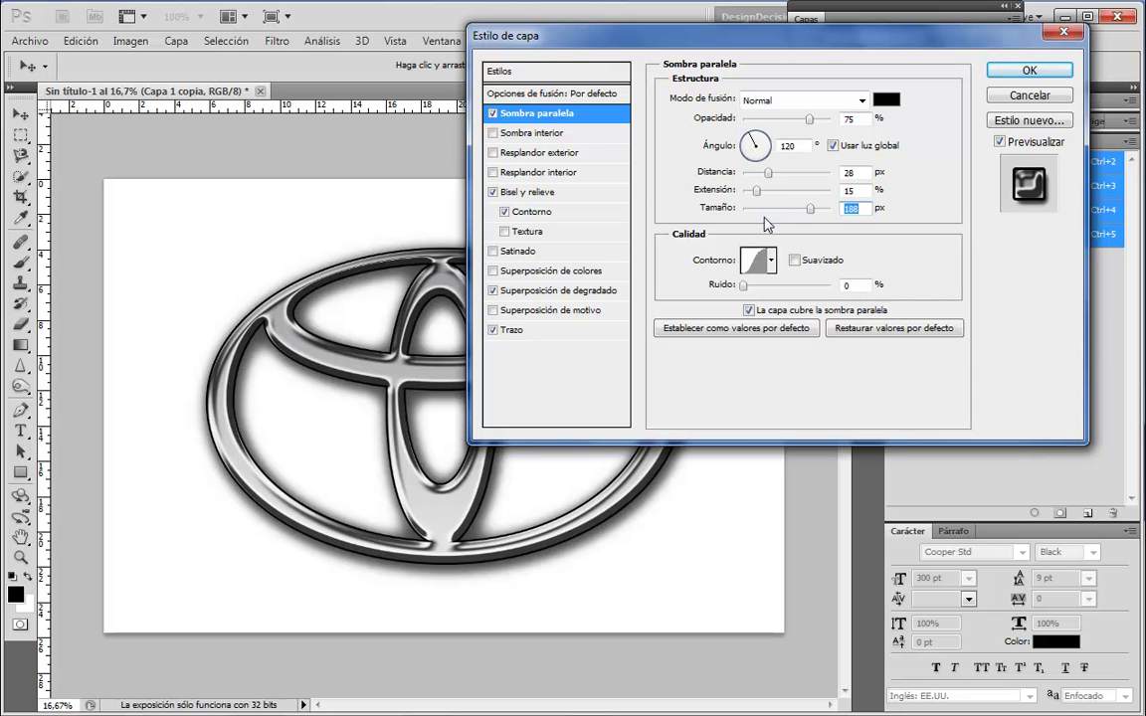
{"action": "mouse_move", "coordinate": [808, 208]}
{"action": "left_mouse_down"}
{"action": "mouse_move", "coordinate": [768, 209]}
{"action": "mouse_move", "coordinate": [805, 190]}
{"action": "left_mouse_up"}
{"action": "key", "text": "ctrl+z"}
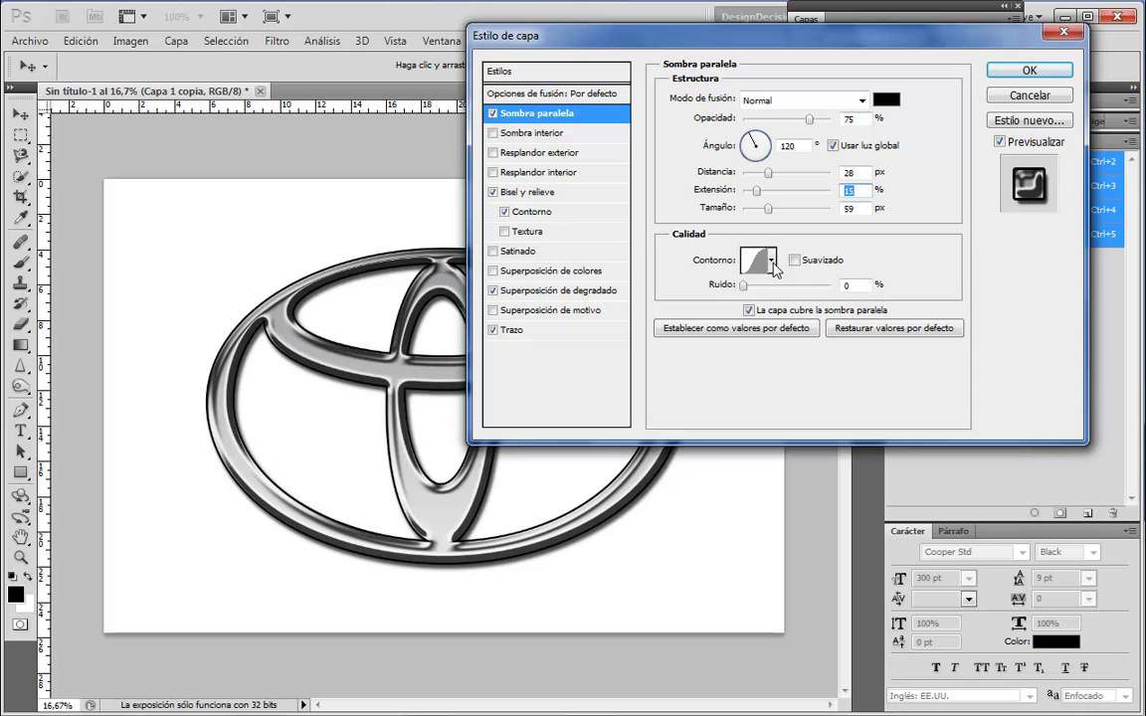
Preview the drop shadow's Contorno presets on the logo, from the single-bell curve to the small double-triangle one.
{"action": "left_click", "coordinate": [772, 263]}
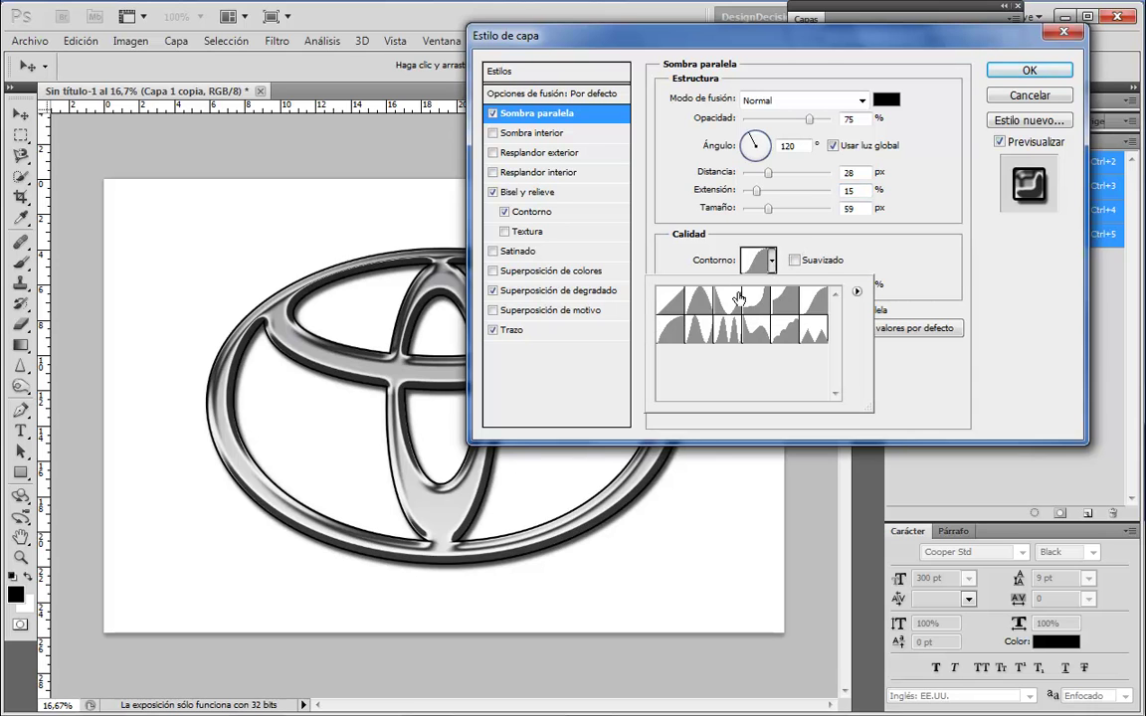
{"action": "left_click", "coordinate": [699, 310]}
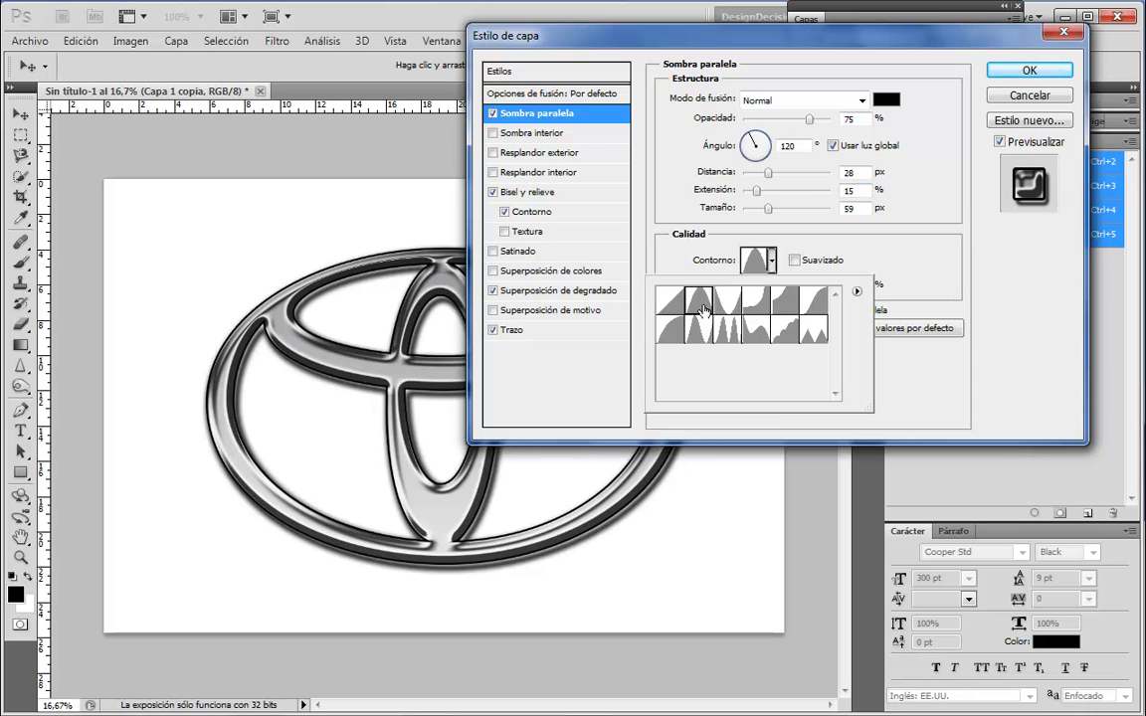
{"action": "left_click", "coordinate": [730, 307]}
{"action": "left_click", "coordinate": [753, 305]}
{"action": "left_click", "coordinate": [797, 304]}
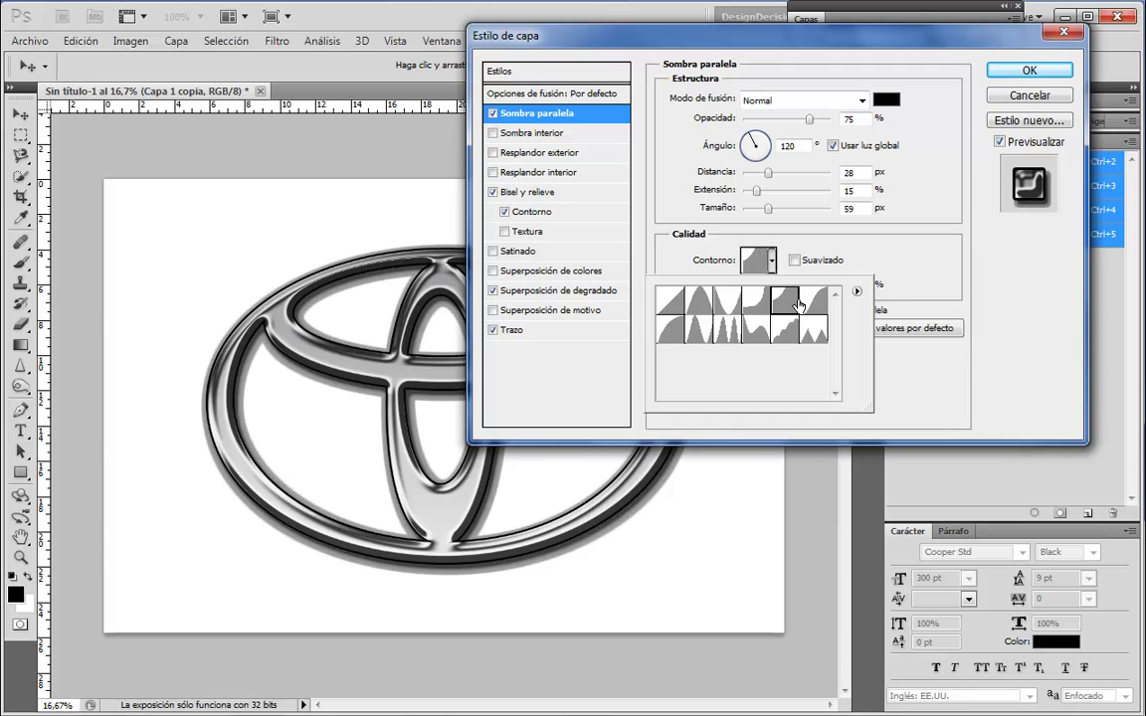
{"action": "left_click", "coordinate": [813, 299]}
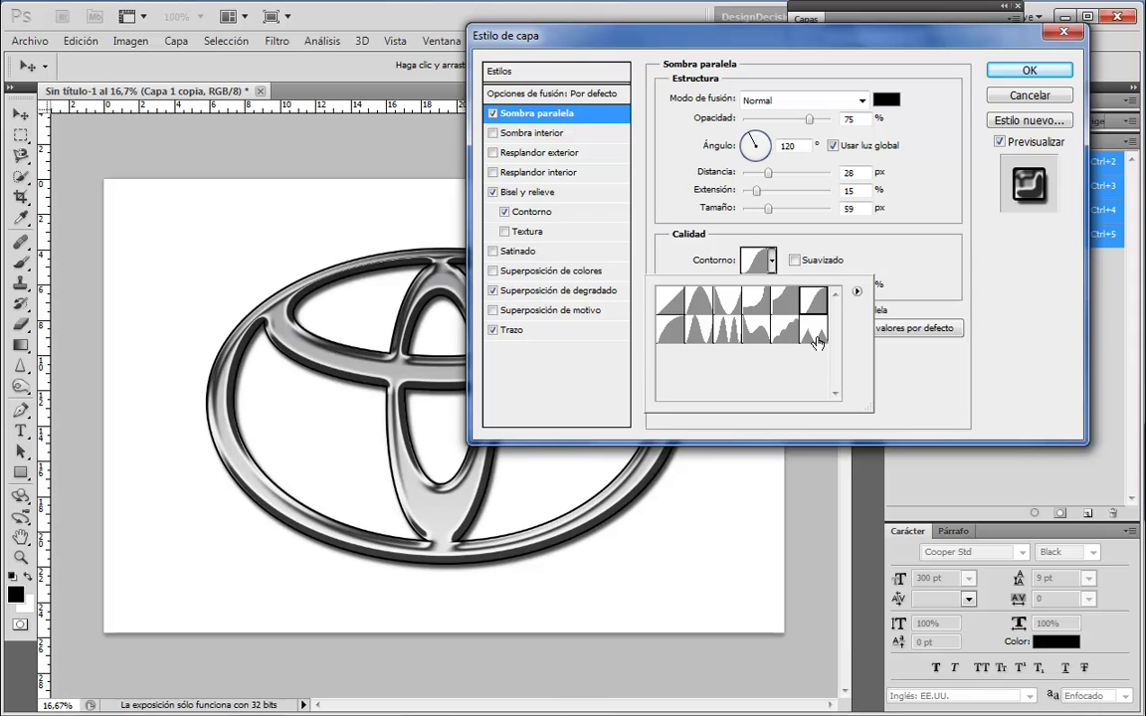
{"action": "left_click", "coordinate": [814, 336]}
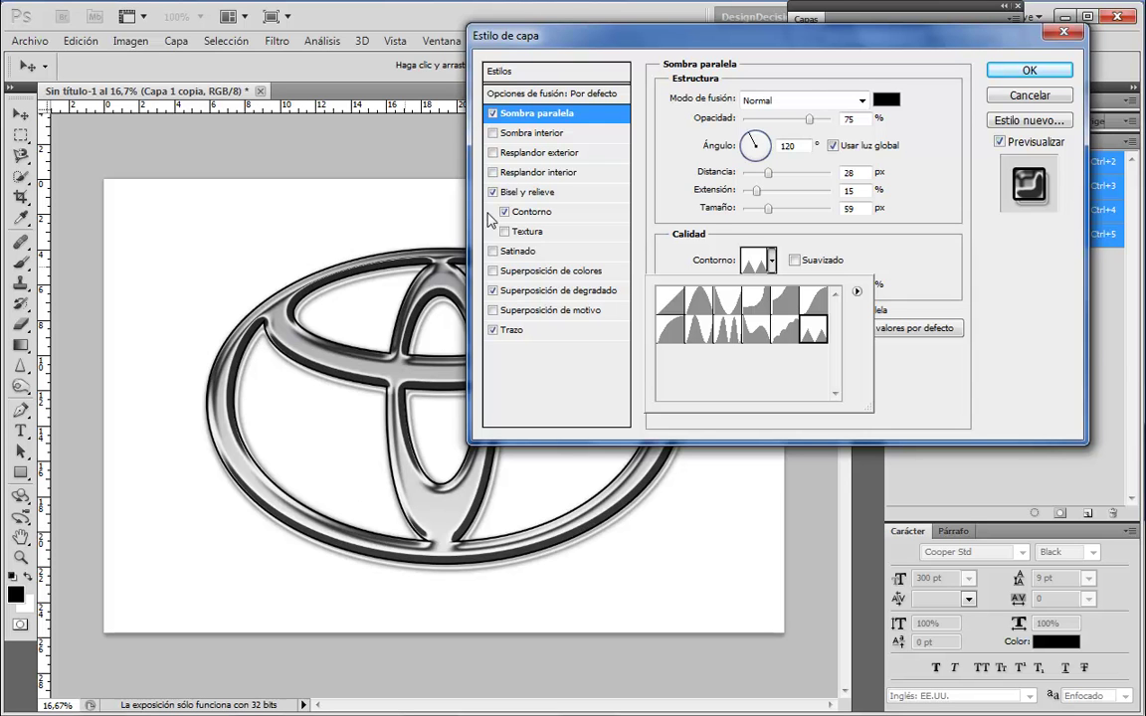
Move the dialog aside and preview the stepped, wavy, rounded and narrow double-peak Contorno presets for the drop shadow.
{"action": "left_click_drag", "start_coordinate": [646, 39], "coordinate": [559, 101]}
{"action": "left_click", "coordinate": [682, 318]}
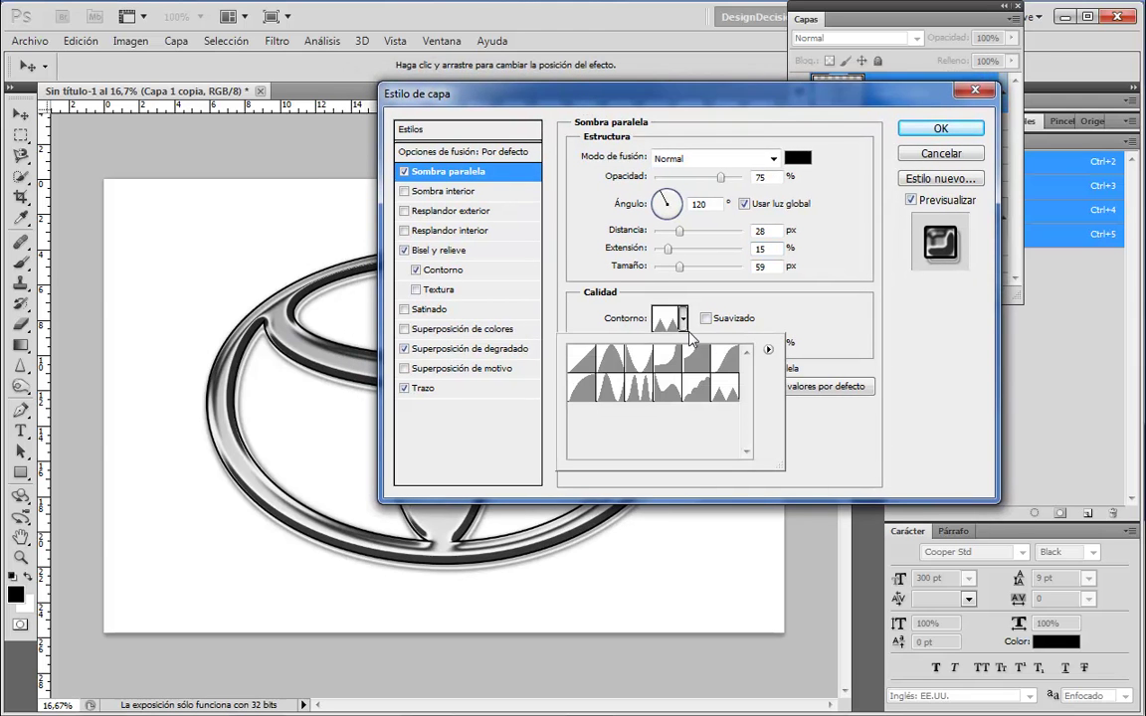
{"action": "left_click", "coordinate": [699, 370]}
{"action": "left_click", "coordinate": [697, 388]}
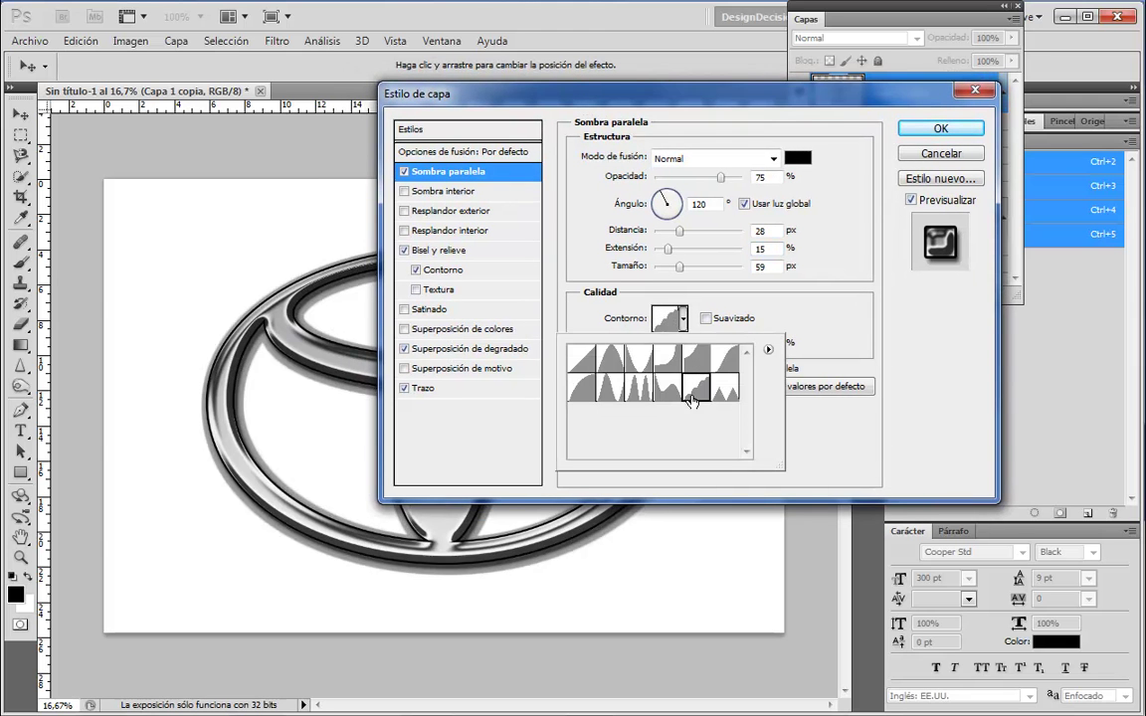
{"action": "left_click", "coordinate": [670, 398]}
{"action": "left_click", "coordinate": [638, 398]}
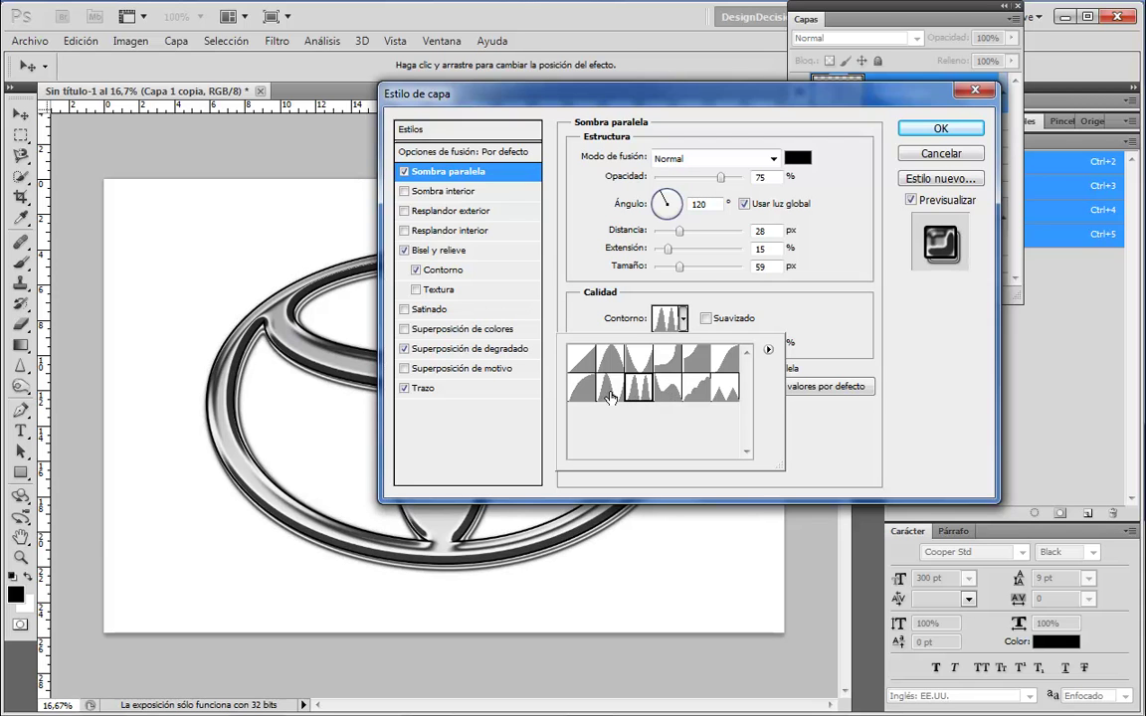
{"action": "left_click", "coordinate": [611, 398]}
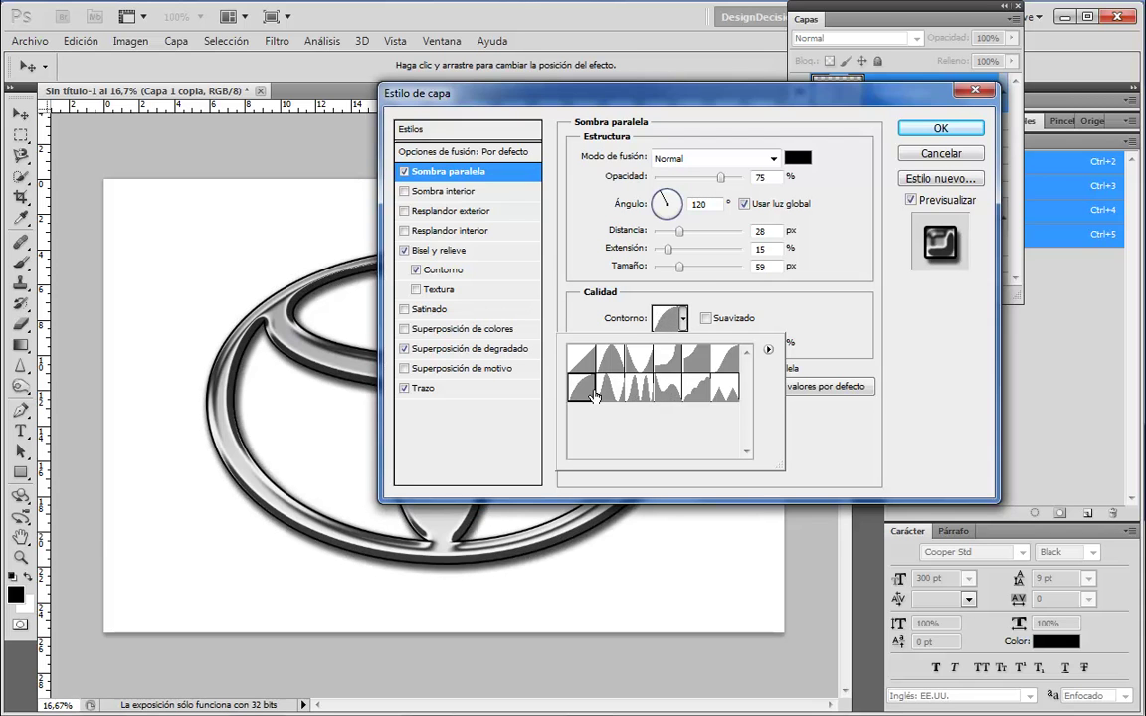
{"action": "left_click", "coordinate": [637, 398]}
{"action": "left_click_drag", "start_coordinate": [537, 99], "coordinate": [503, 99]}
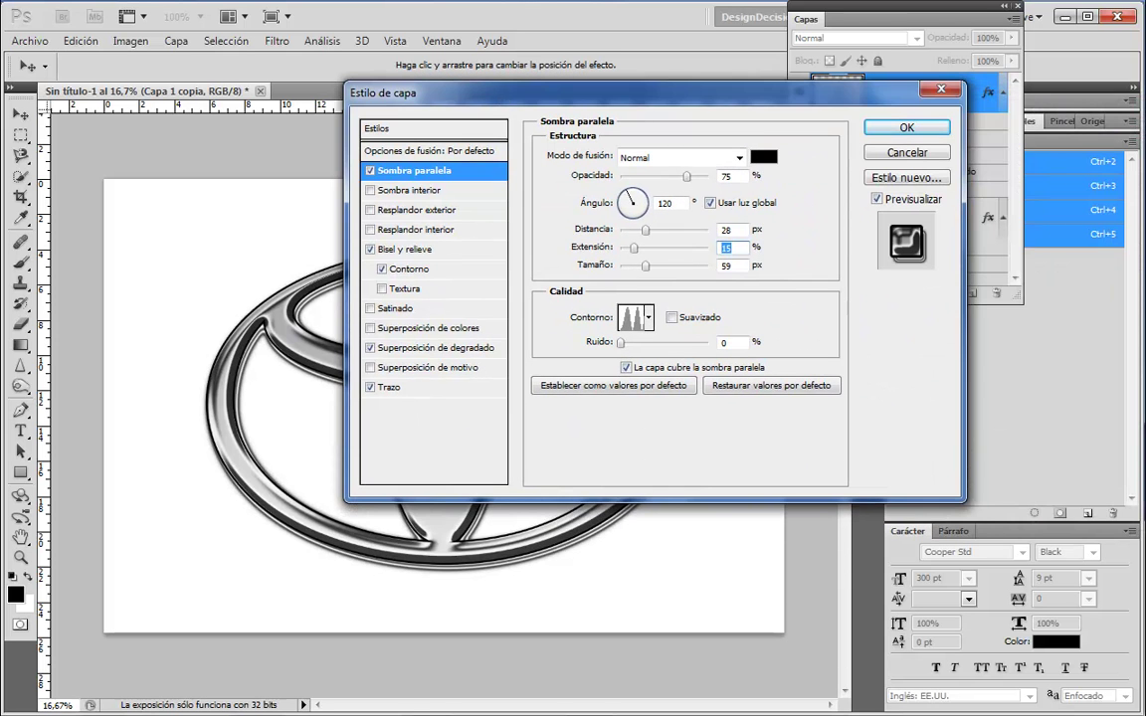
Compare further Contorno presets, set the drop shadow's contour to the S-shaped curve, and move the dialog off the logo.
{"action": "left_click", "coordinate": [636, 316]}
{"action": "left_click", "coordinate": [694, 360]}
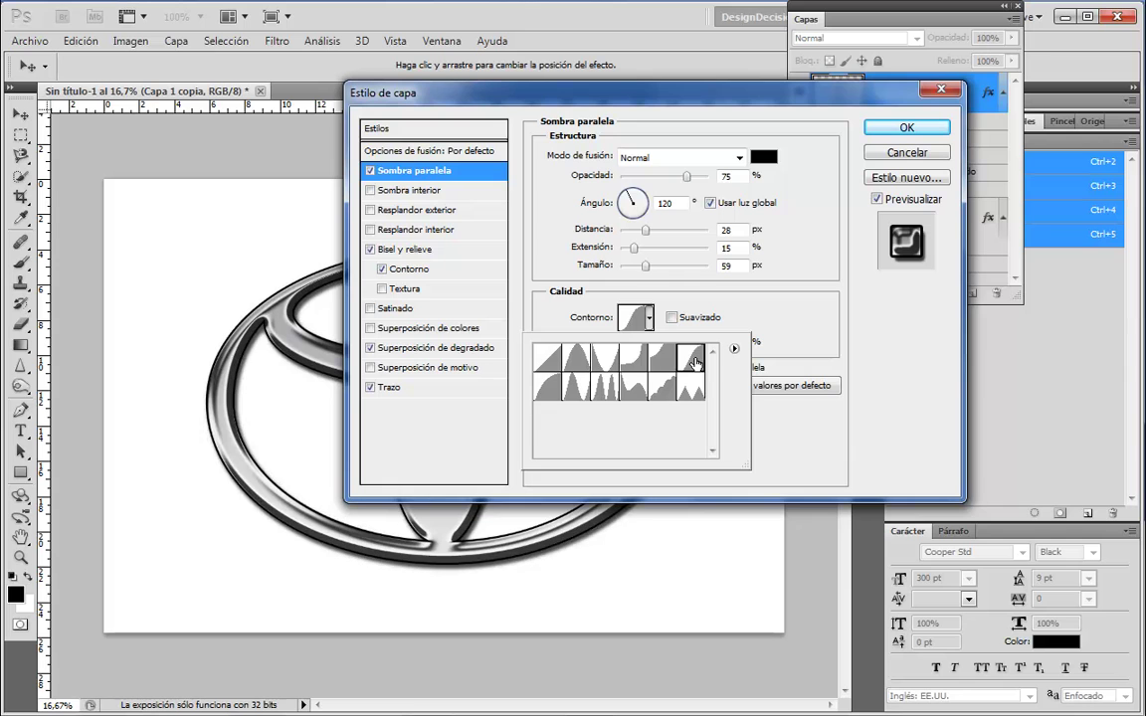
{"action": "left_click", "coordinate": [634, 357]}
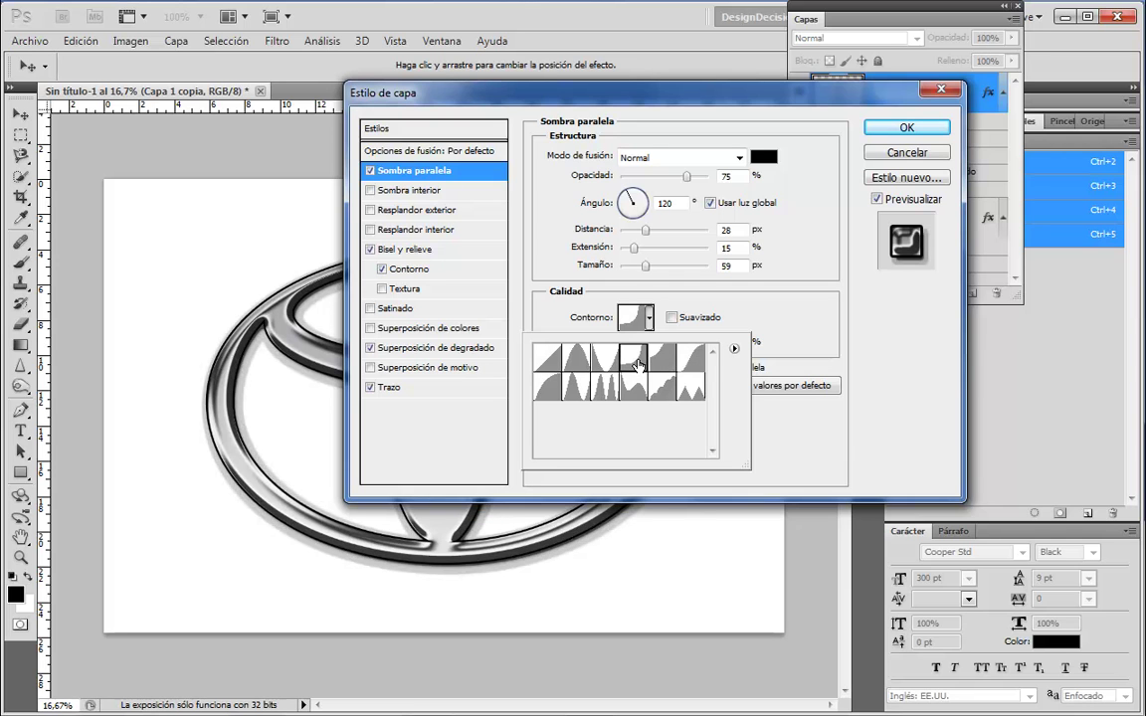
{"action": "left_click", "coordinate": [548, 357]}
{"action": "left_click", "coordinate": [578, 358]}
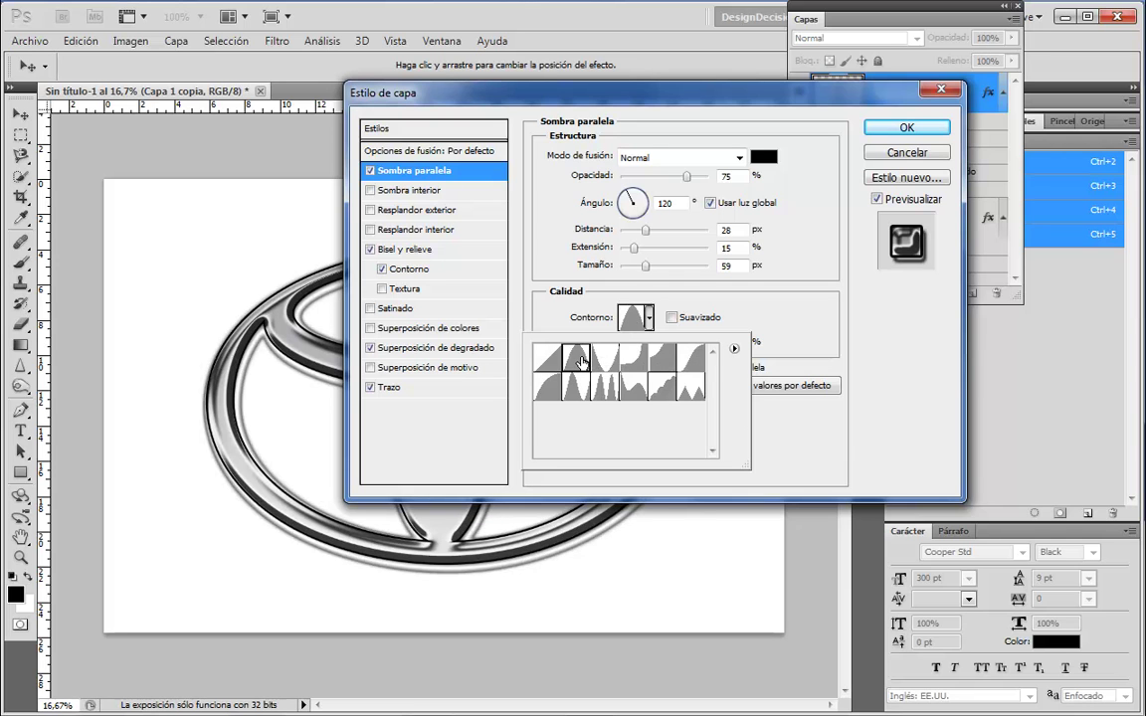
{"action": "left_click", "coordinate": [547, 358]}
{"action": "left_click_drag", "start_coordinate": [711, 85], "coordinate": [978, 50]}
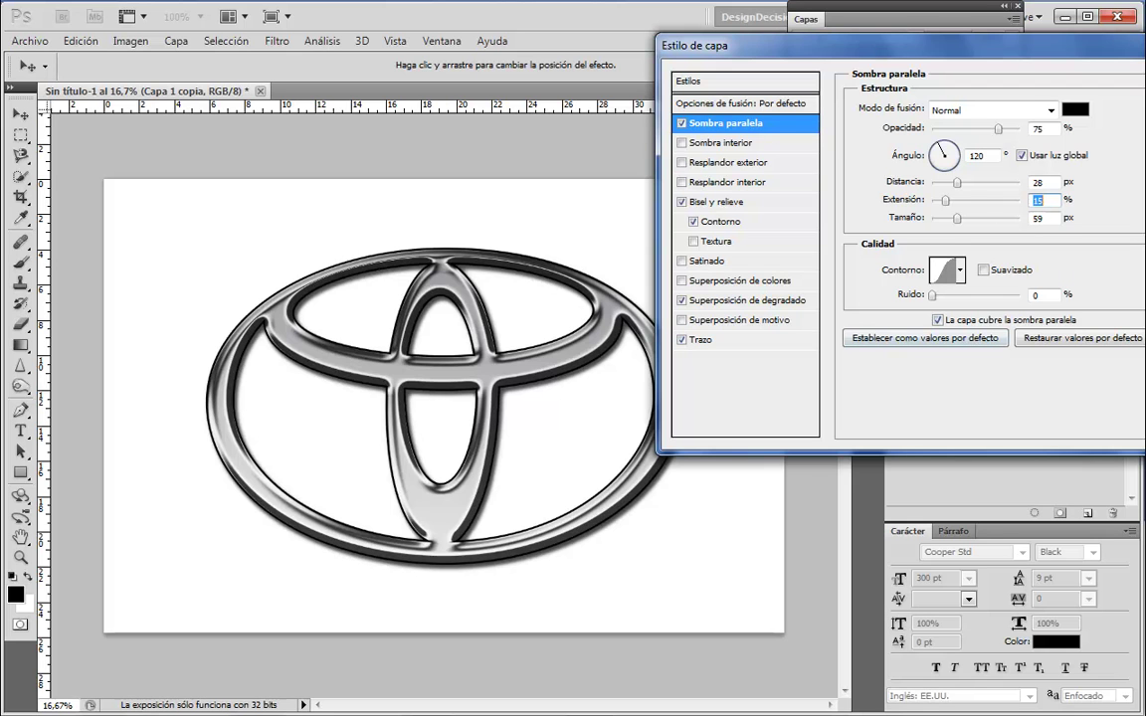
Accept the layer style settings for the logo copy and dock the floating Capas palette beside Canales and Trazados.
{"action": "left_click_drag", "start_coordinate": [1054, 45], "coordinate": [871, 45]}
{"action": "left_click", "coordinate": [1025, 77]}
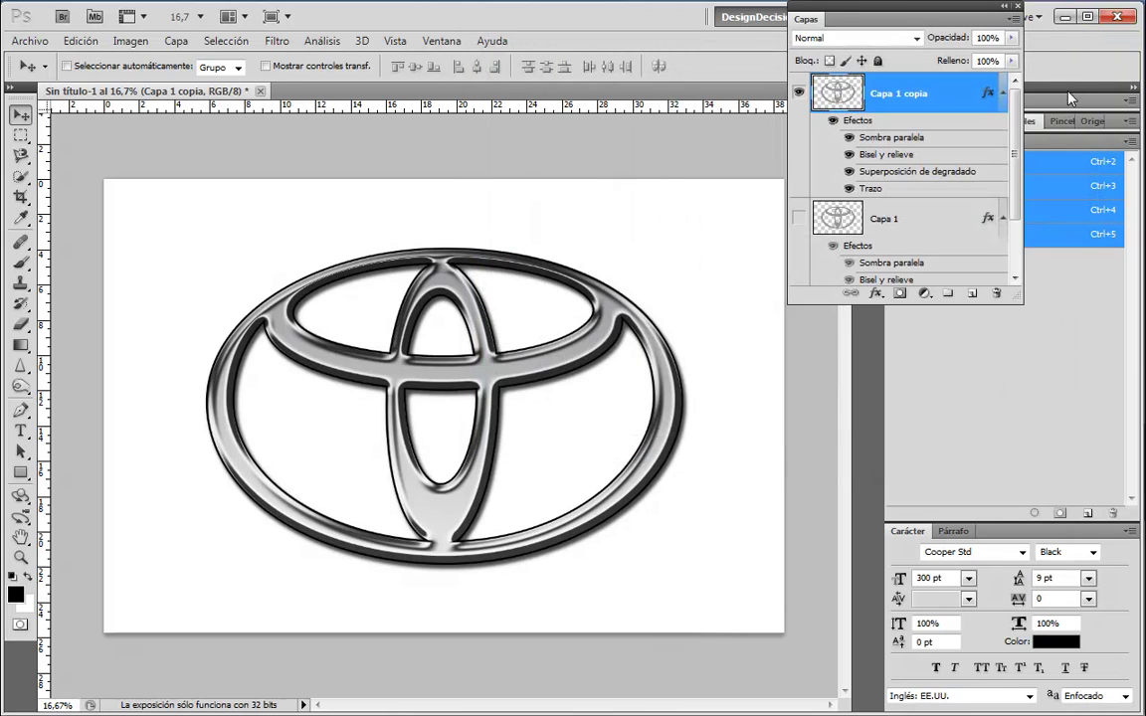
{"action": "left_click_drag", "start_coordinate": [804, 19], "coordinate": [914, 341]}
{"action": "left_click_drag", "start_coordinate": [931, 156], "coordinate": [896, 142]}
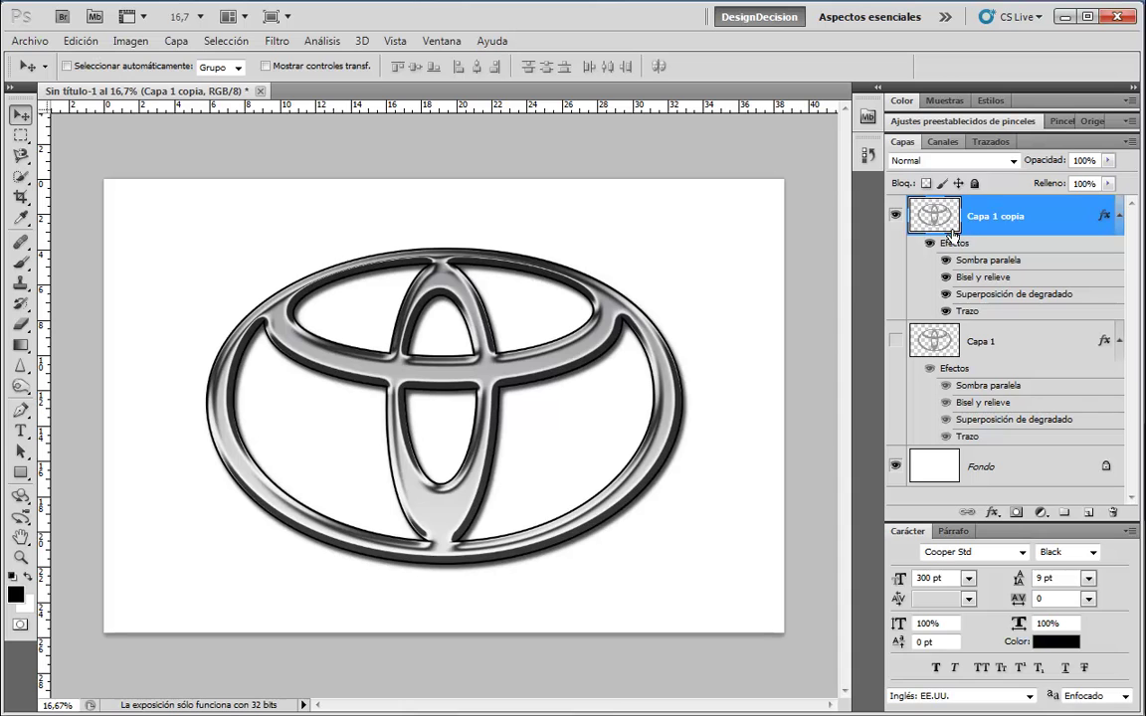
Compare the logo with and without Trazo, Superposición de degradado, Bisel y relieve and all effects of Capa 1 copia, leaving them visible.
{"action": "left_click", "coordinate": [946, 311]}
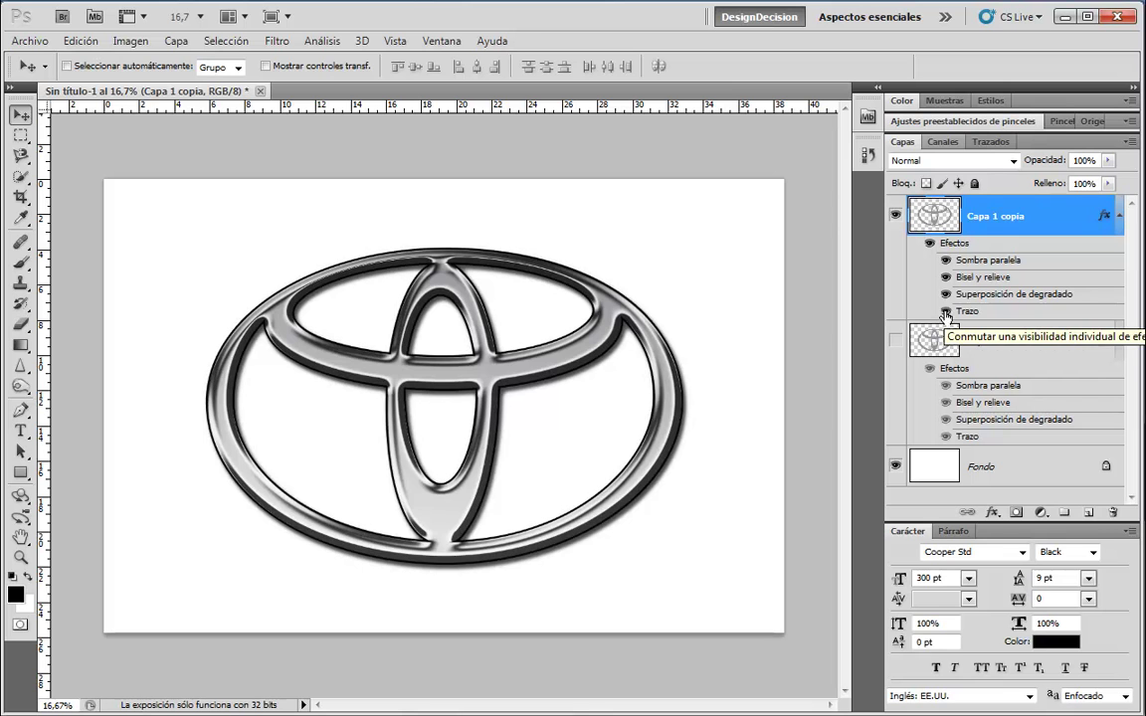
{"action": "left_click", "coordinate": [945, 295]}
{"action": "left_click", "coordinate": [945, 296]}
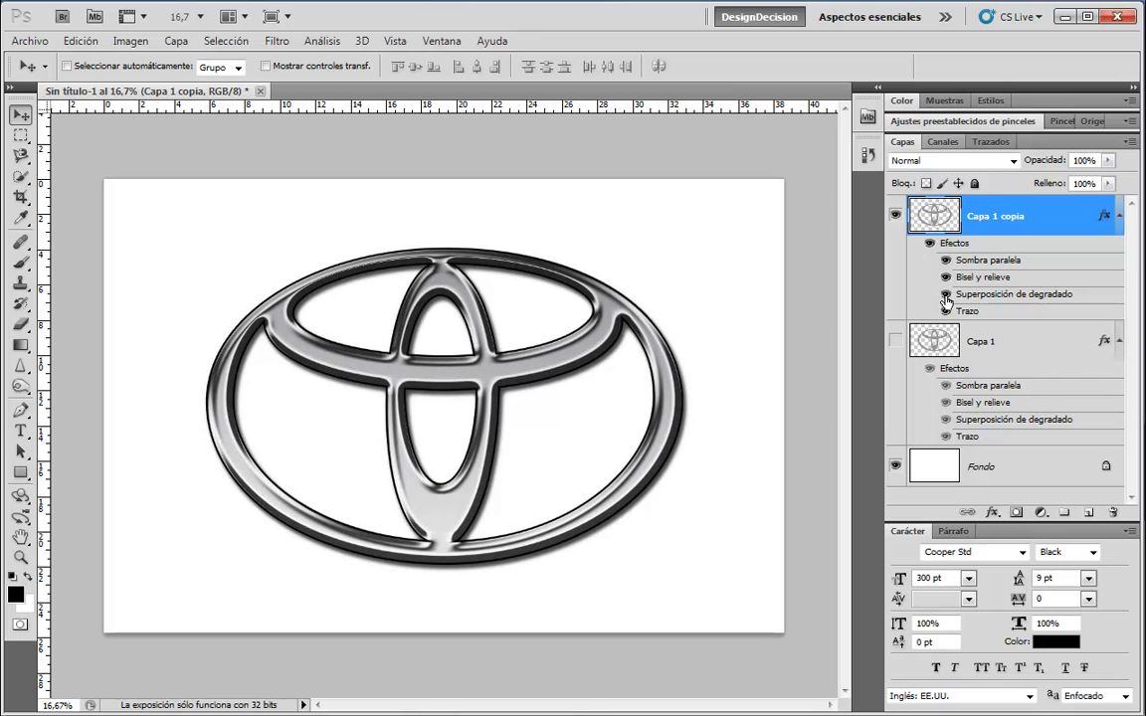
{"action": "left_click", "coordinate": [945, 278]}
{"action": "left_click", "coordinate": [945, 277]}
{"action": "left_click", "coordinate": [929, 243]}
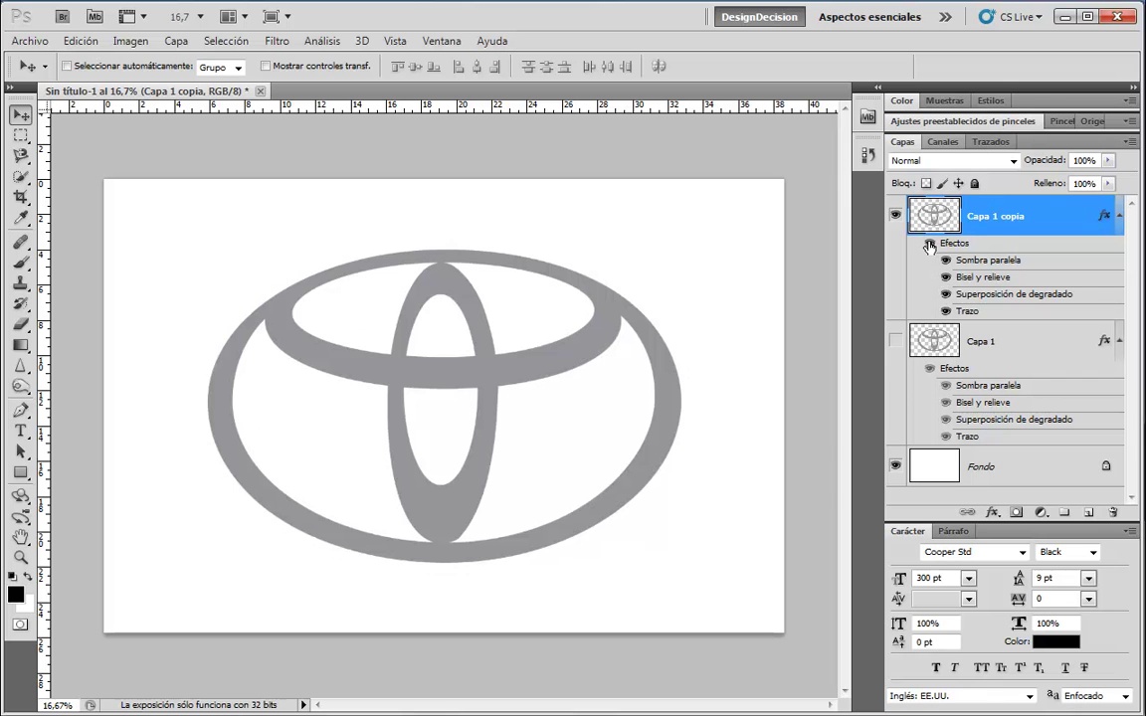
{"action": "left_click", "coordinate": [929, 245]}
Delete all the effects from Capa 1 copia and undo the deletion.
{"action": "left_click_drag", "start_coordinate": [956, 245], "coordinate": [1116, 514]}
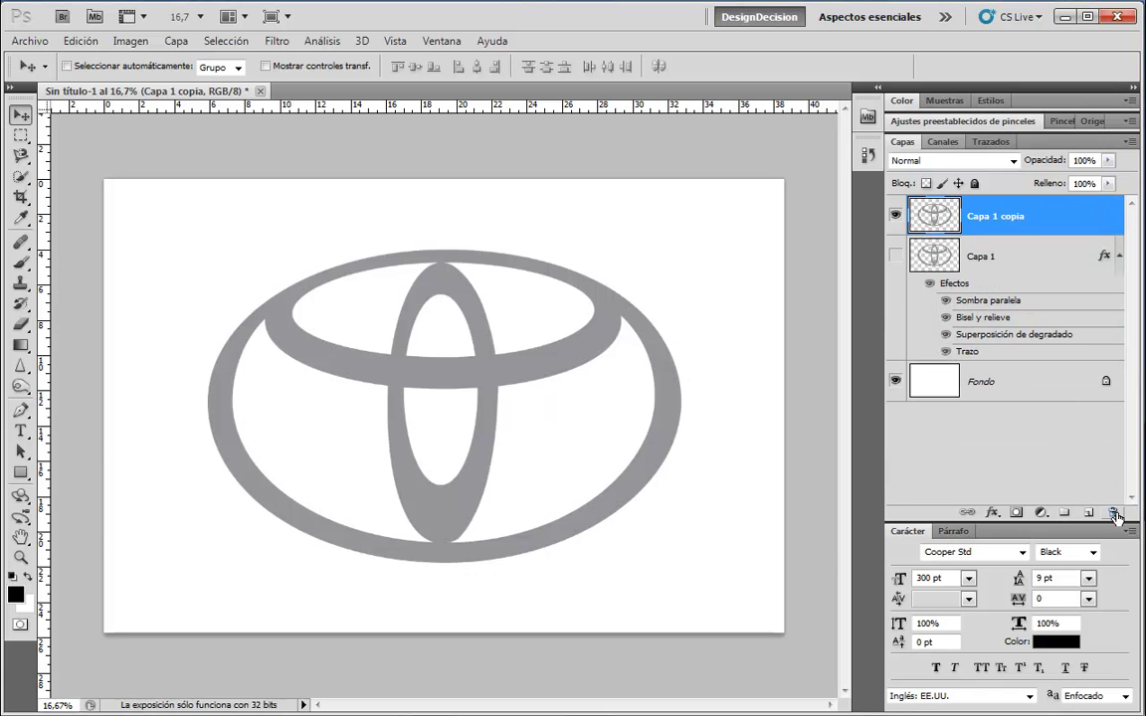
{"action": "key", "text": "ctrl+z"}
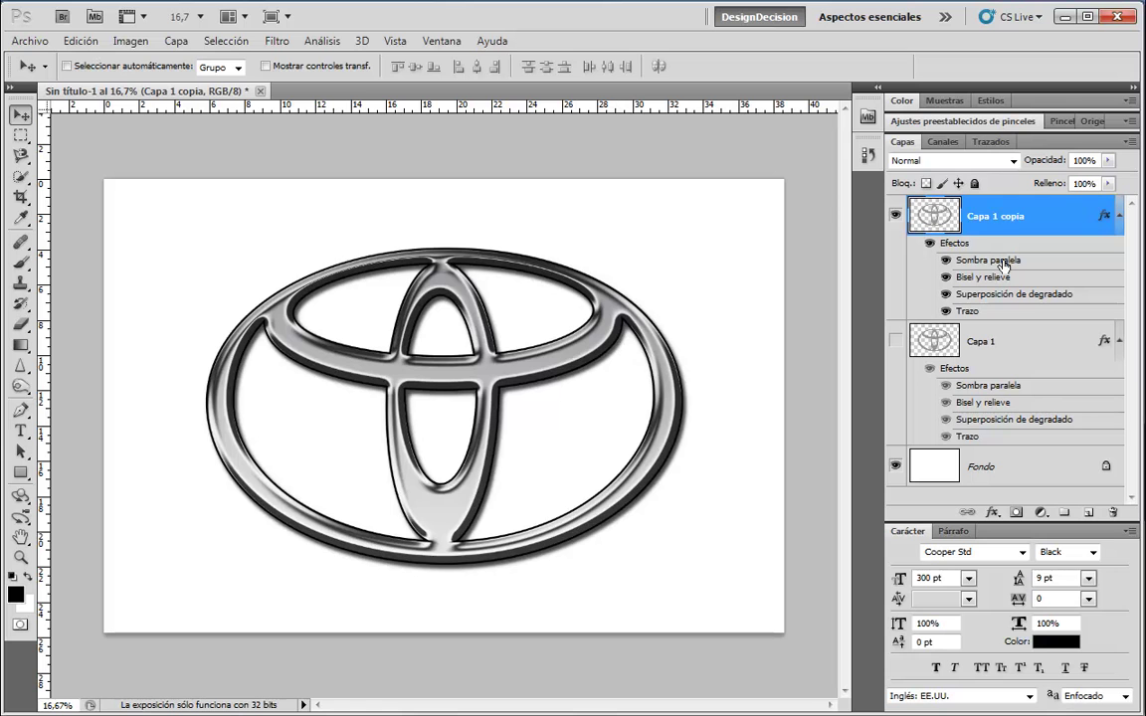
{"action": "left_click_drag", "start_coordinate": [507, 320], "coordinate": [614, 272]}
{"action": "left_click_drag", "start_coordinate": [687, 350], "coordinate": [564, 376]}
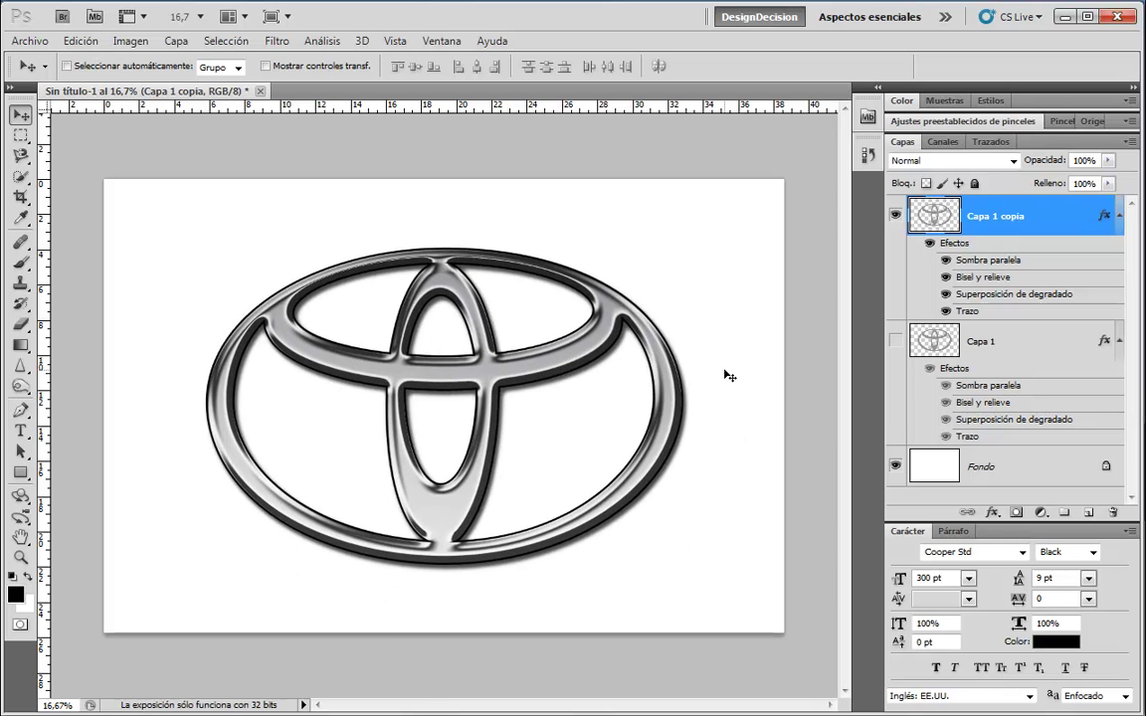